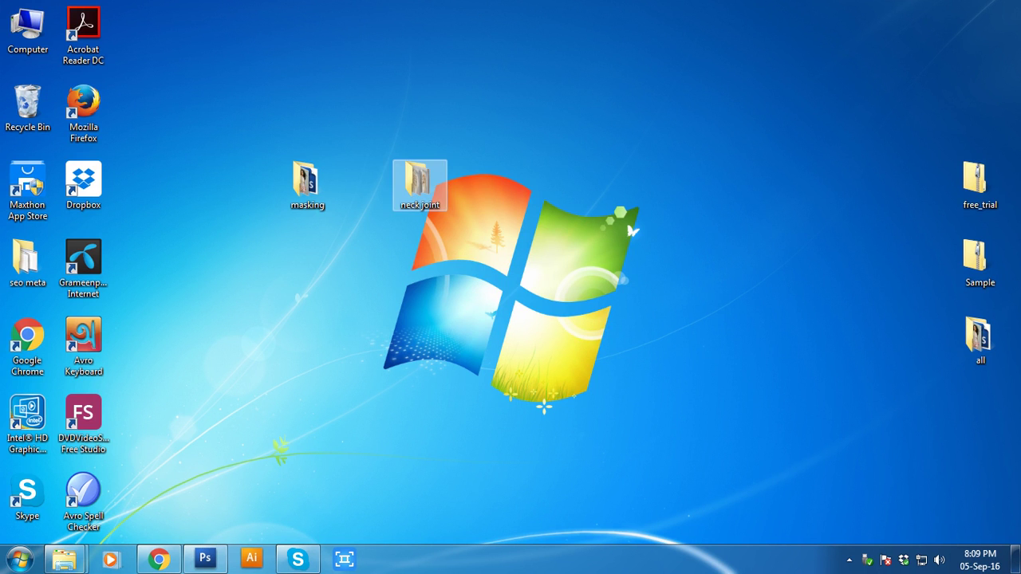
- Open both kimono images from the neck joint folder, including Pernon-1701735000018.jpg, in Photoshop
left_click(205, 558)
left_click(204, 558)
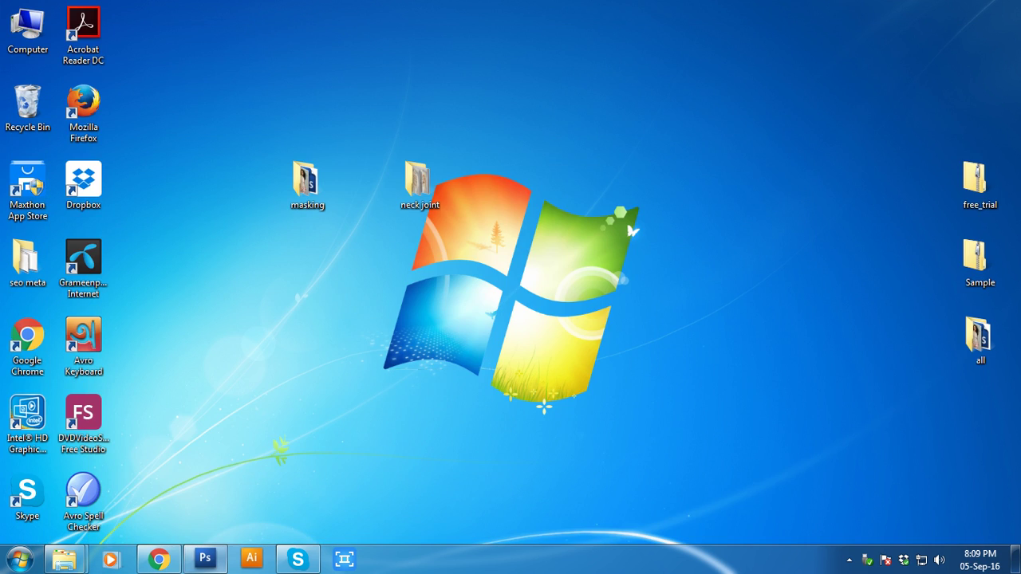
double_click(420, 184)
mouse_move(320, 222)
left_mouse_down()
mouse_move(183, 99)
mouse_move(205, 559)
left_mouse_up()
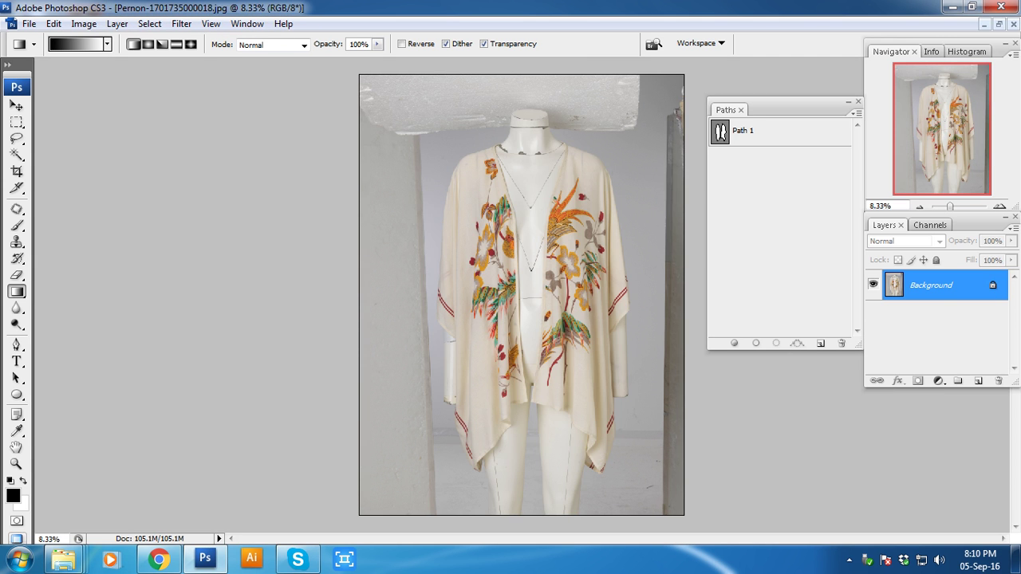
- Switch to full-screen view with menus and show Path 1, zoomed in on the kimono
key("f")
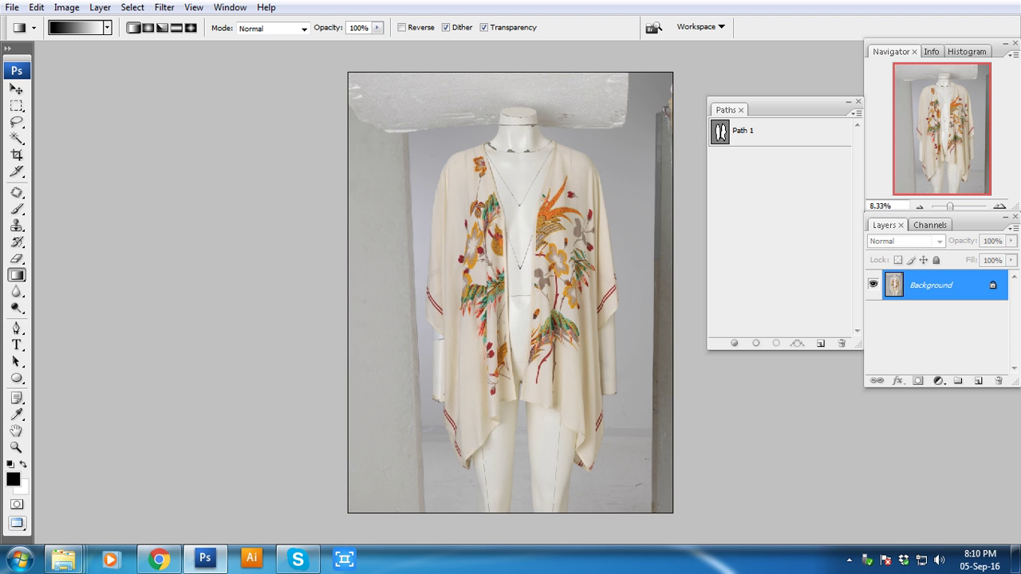
left_click(742, 130)
key("p")
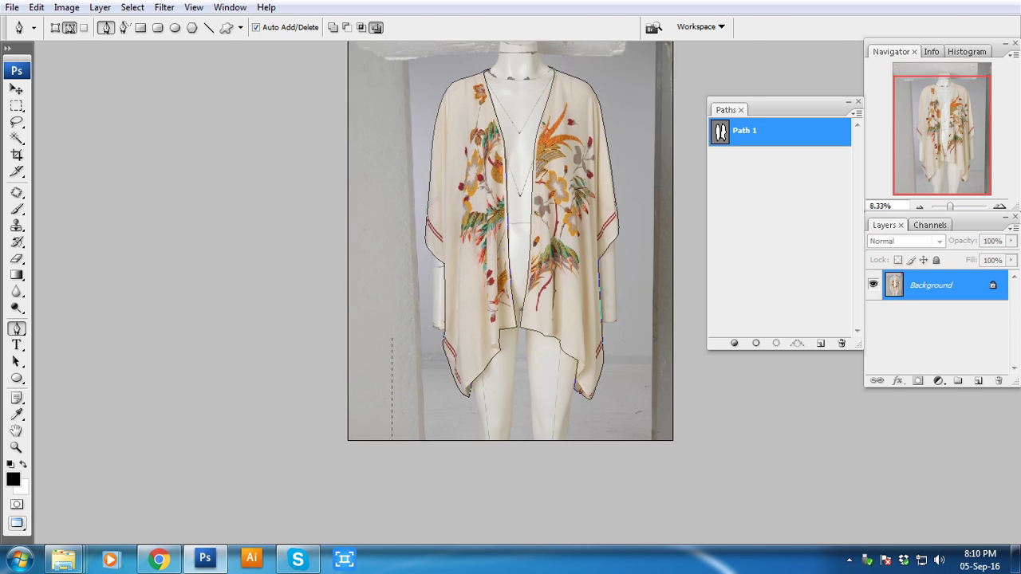
scroll(487, 455, "up", 5)
scroll(447, 295, "up", 10)
scroll(447, 295, "up", 2)
scroll(447, 295, "up", 10)
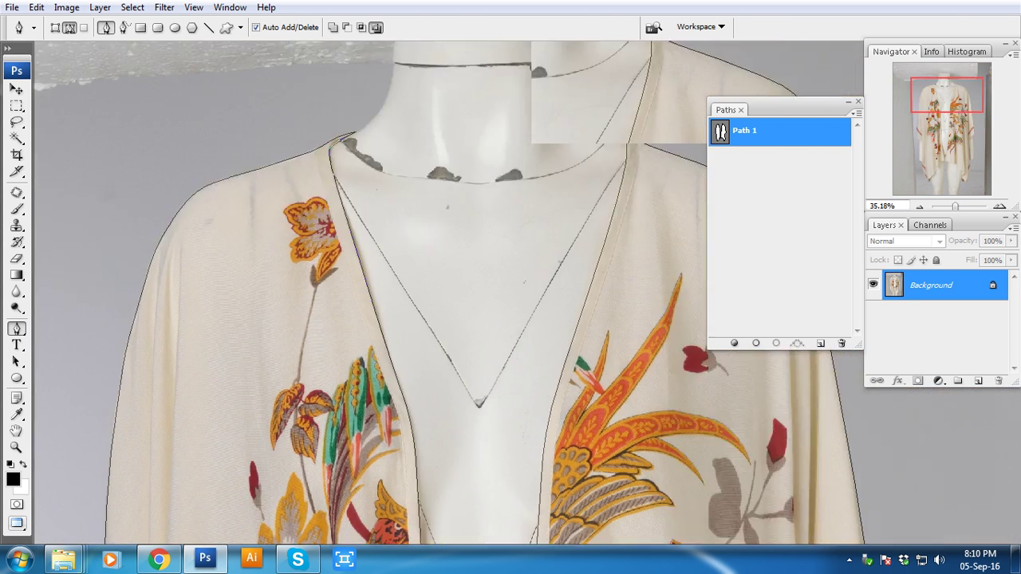
- Inspect the outline and load Path 1 as a selection to preview the cutout
scroll(446, 295, "up", 5)
scroll(430, 295, "down", 2)
scroll(431, 295, "down", 1)
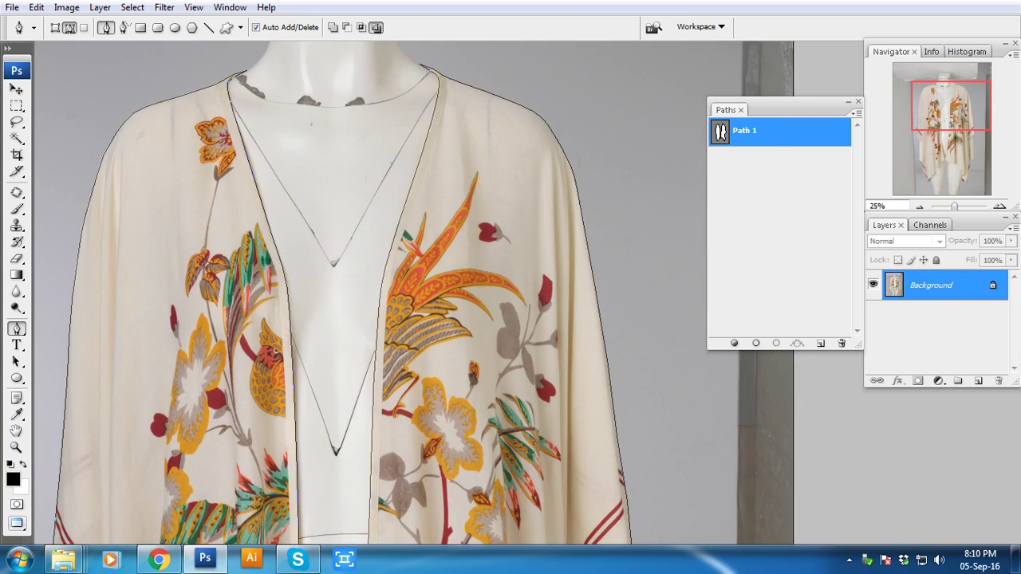
scroll(431, 295, "down", 1)
key("ctrl+Return")
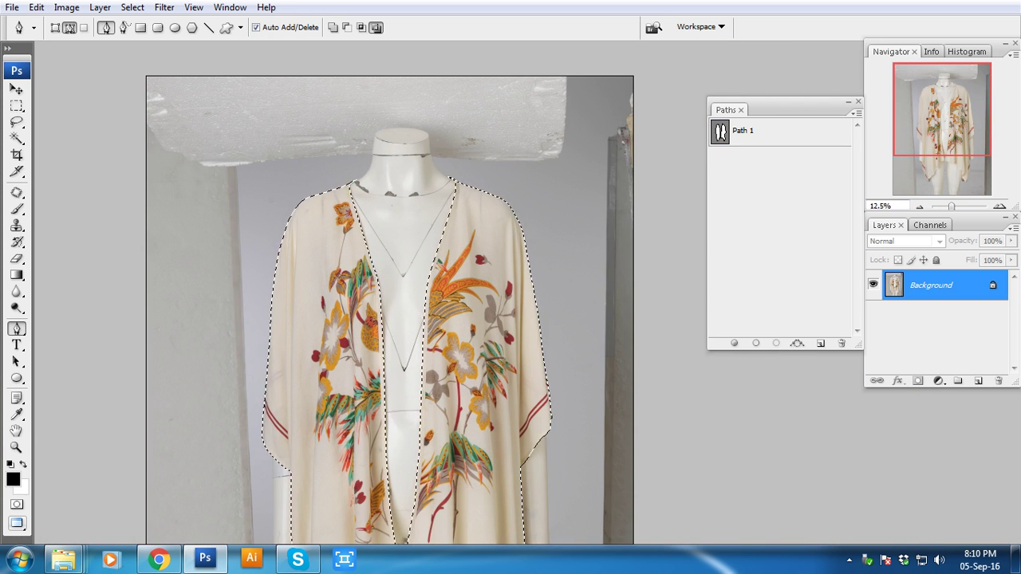
scroll(431, 295, "down", 1)
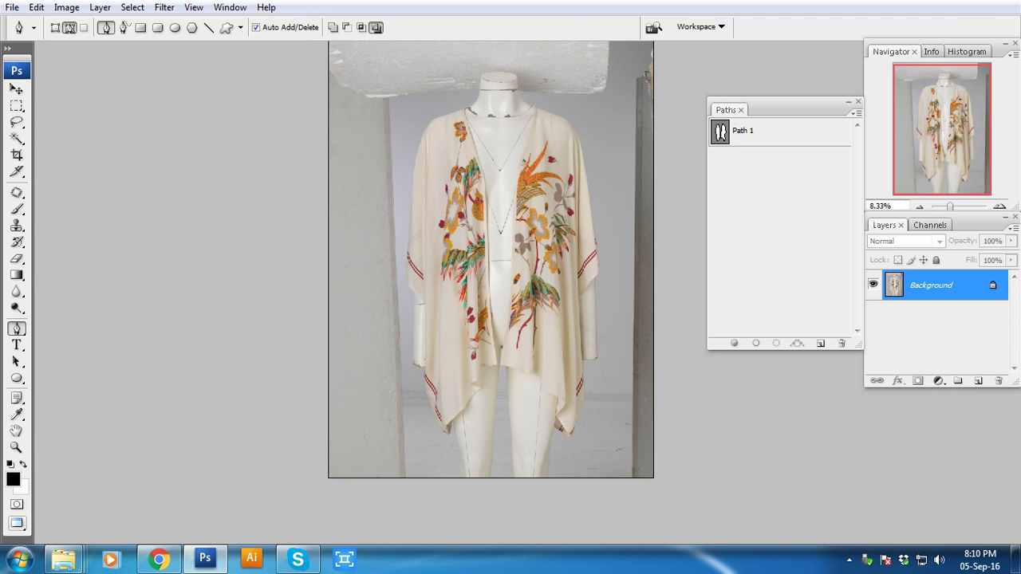
- Duplicate Background, add a white-filled Layer 1 beneath it, and mask Background copy with Path 1
left_click_drag(931, 285, 978, 380)
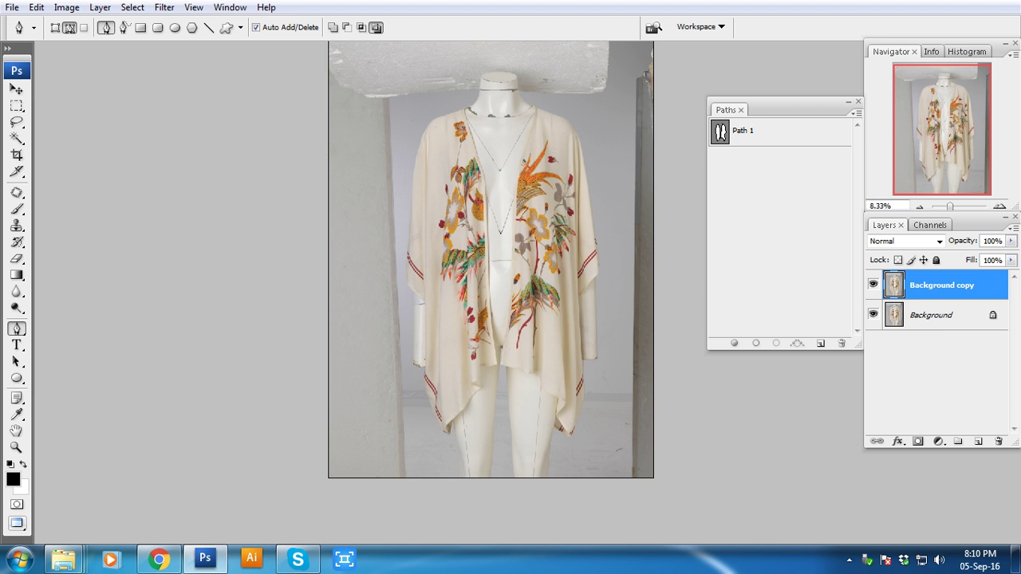
left_click(978, 441, "ctrl")
key("ctrl+BackSpace")
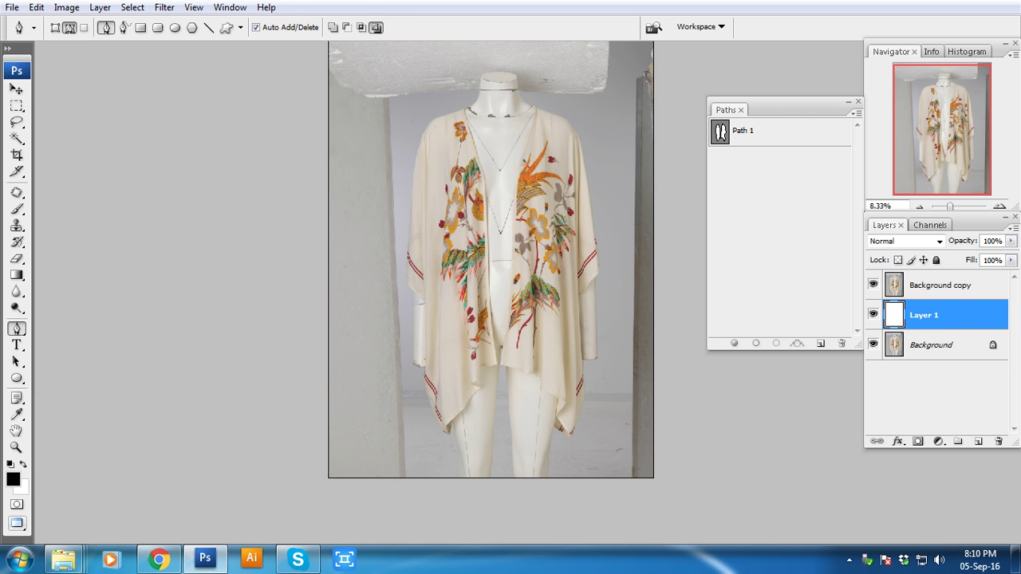
key("alt+bracketright")
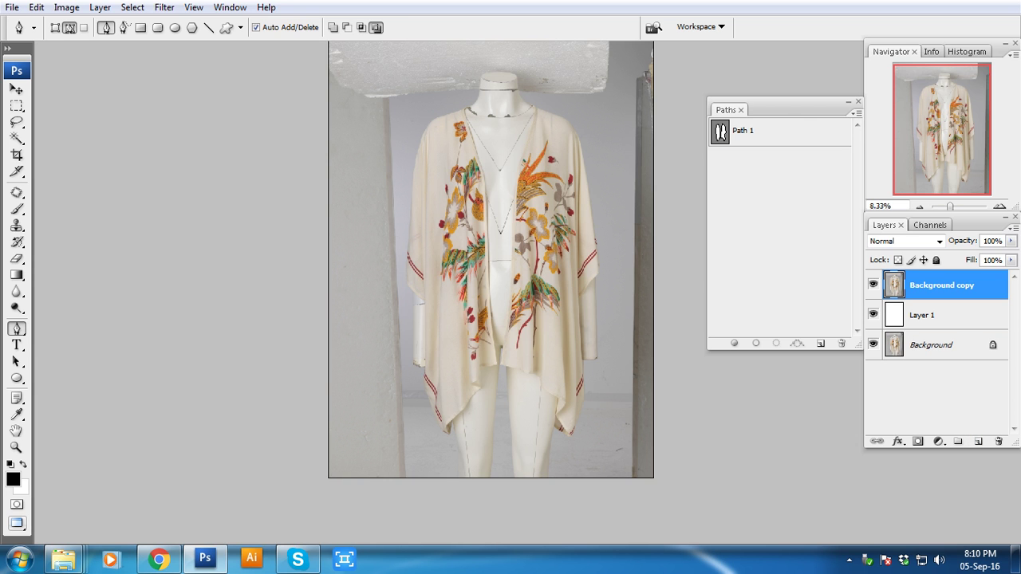
key("ctrl+Return")
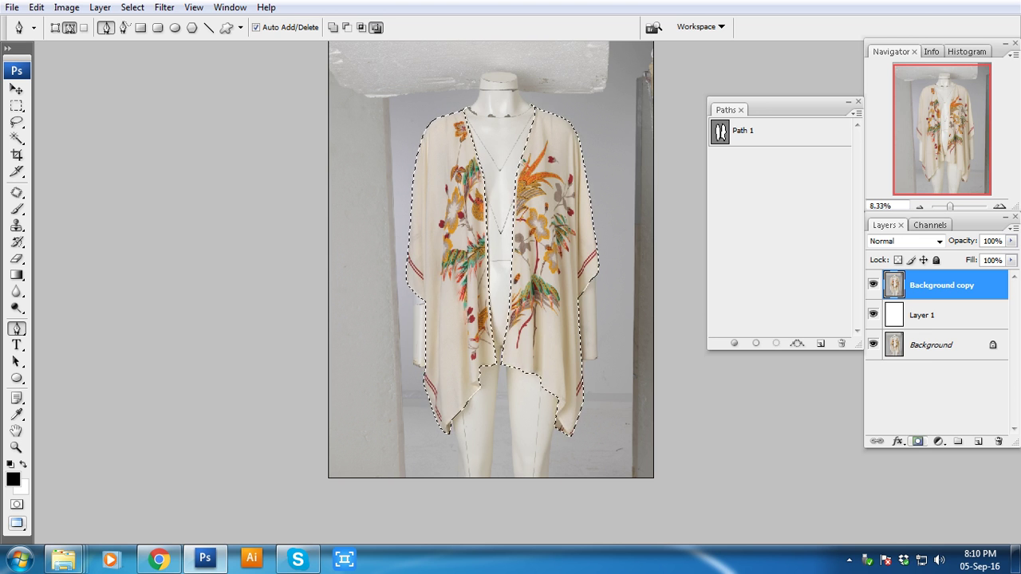
left_click(917, 441)
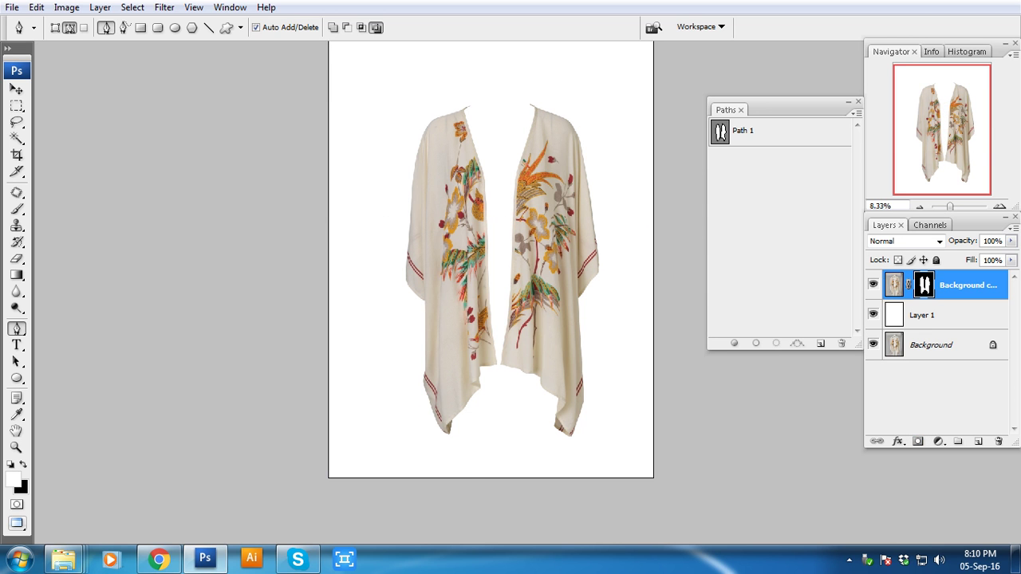
- Copy the back-view photo's garment area and paste it as Layer 2 above the white layer
key("m")
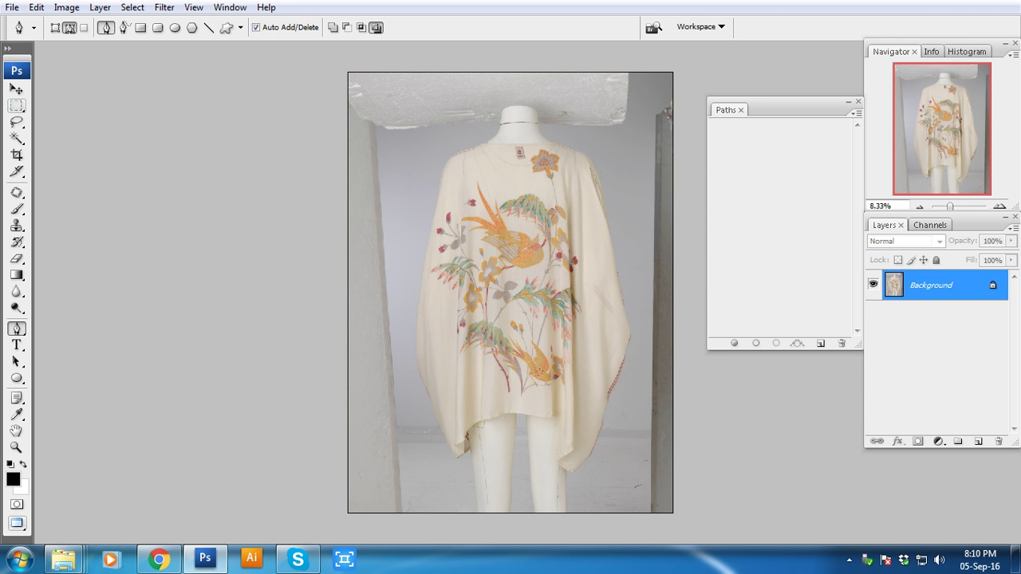
left_click_drag(368, 124, 639, 492)
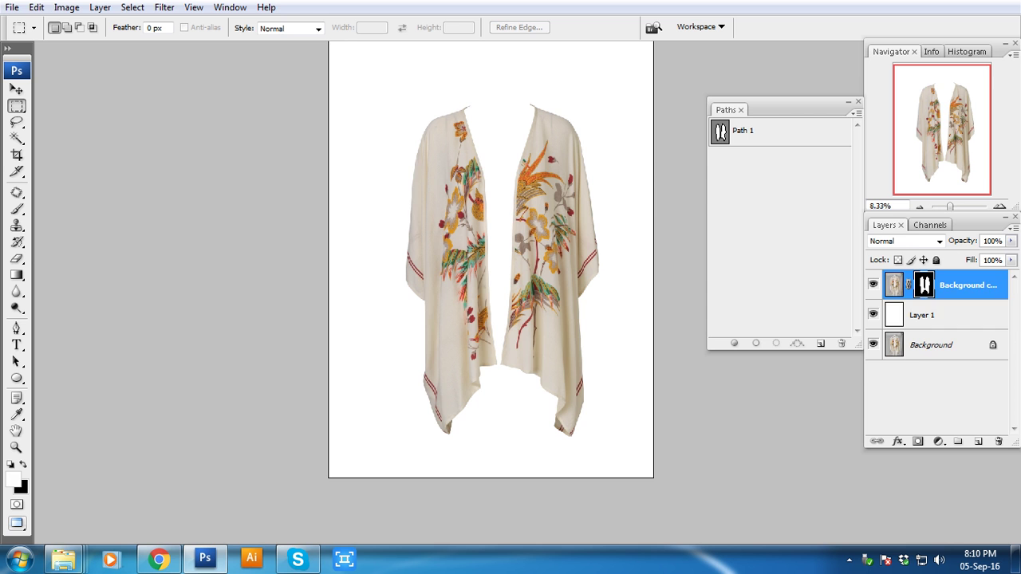
left_click(922, 315)
key("d")
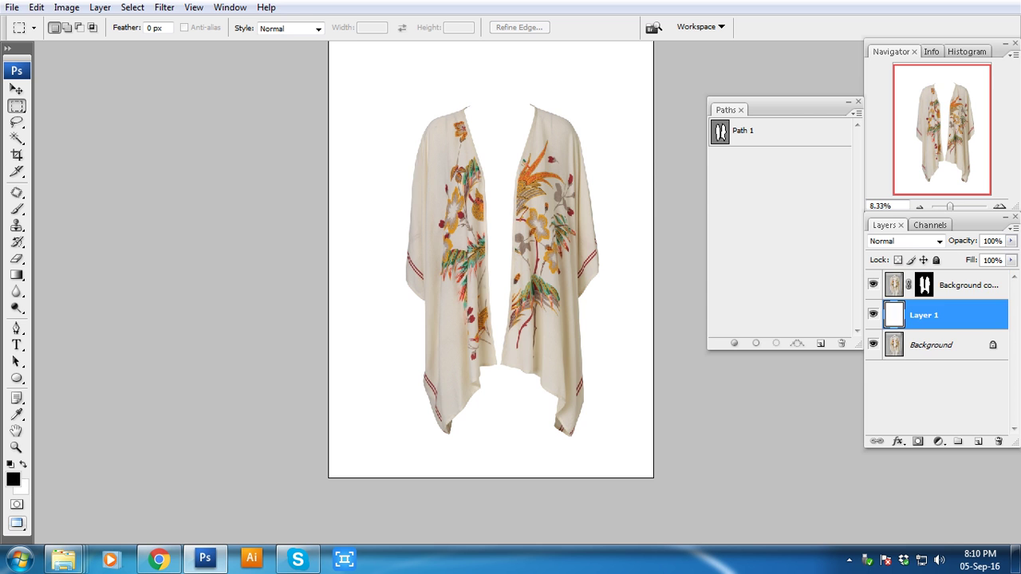
key("ctrl+v")
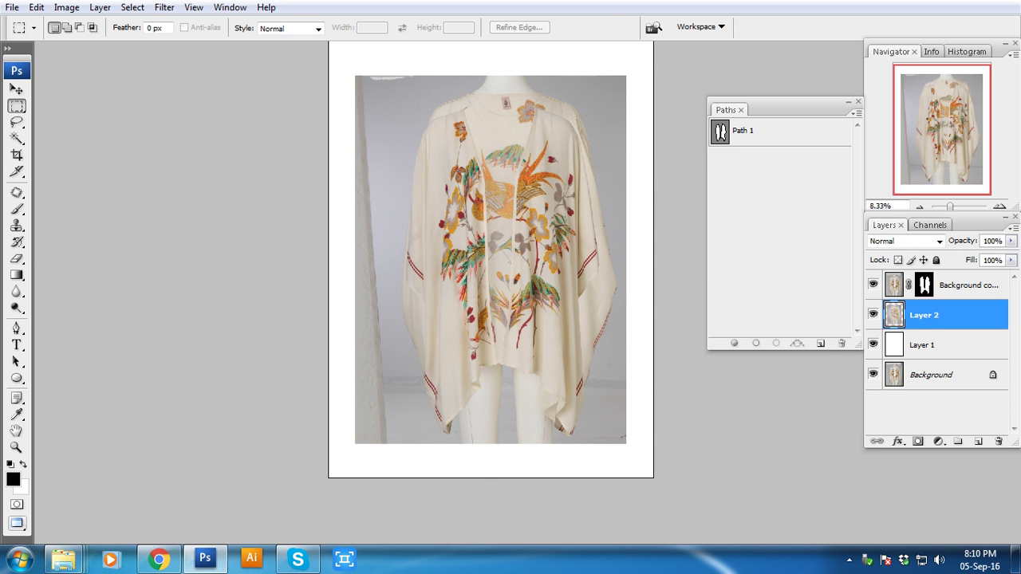
key("ctrl+t")
- Rotate the back-view layer by 1° and shift it up and left
scroll(491, 259, "up", 5)
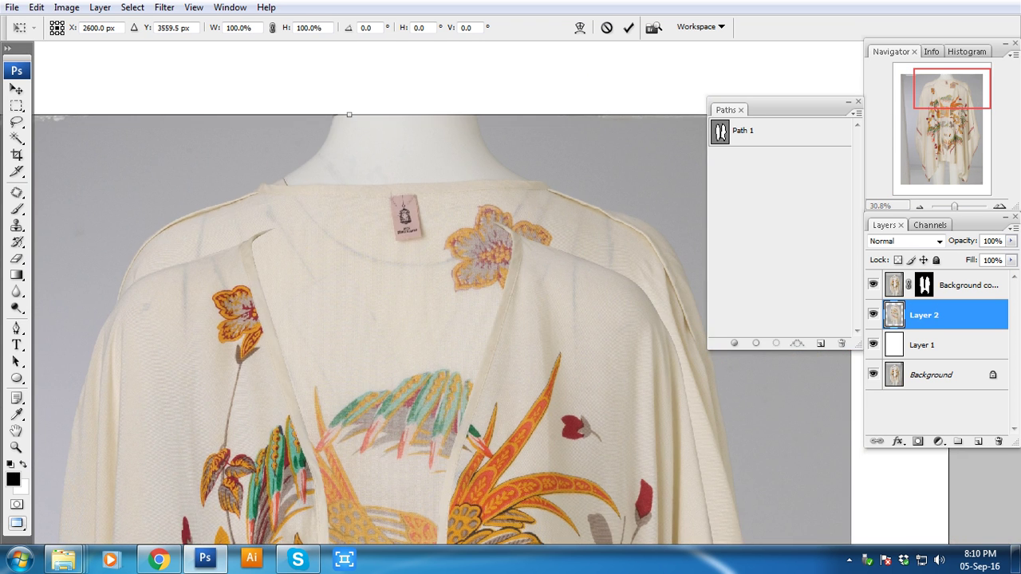
type("1")
key("Return")
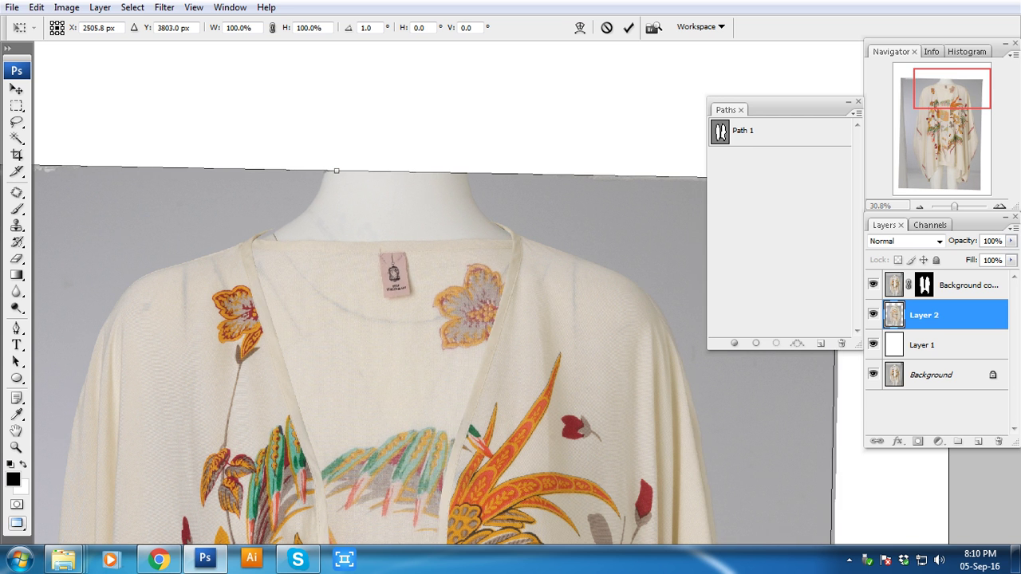
left_click_drag(383, 319, 381, 311)
key("Up")
key("Up")
key("Up")
key("Left")
key("Left")
key("Left")
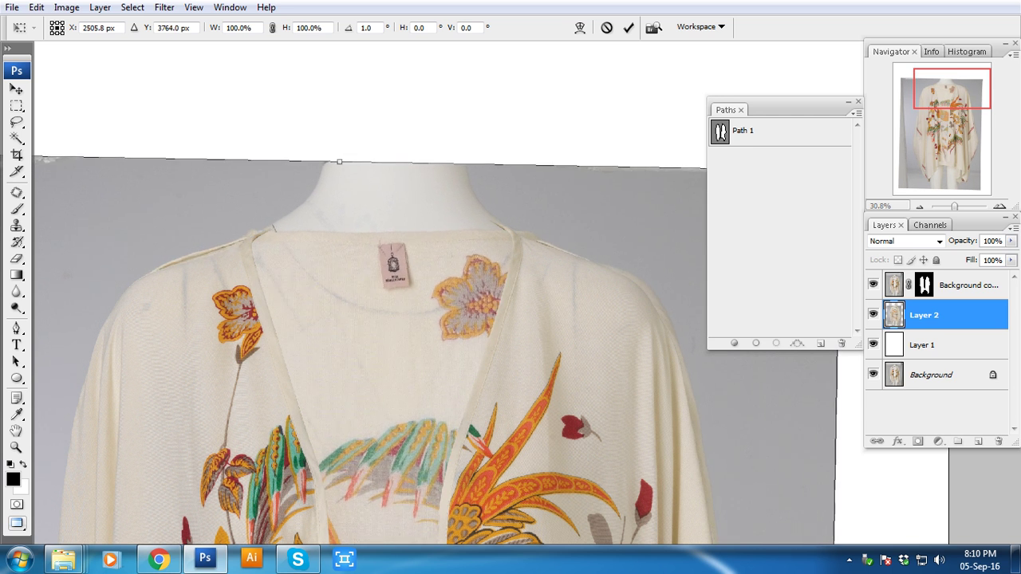
- Nudge the layer further up and left to match the neckline label, then apply the transform
key("ctrl+alt+0")
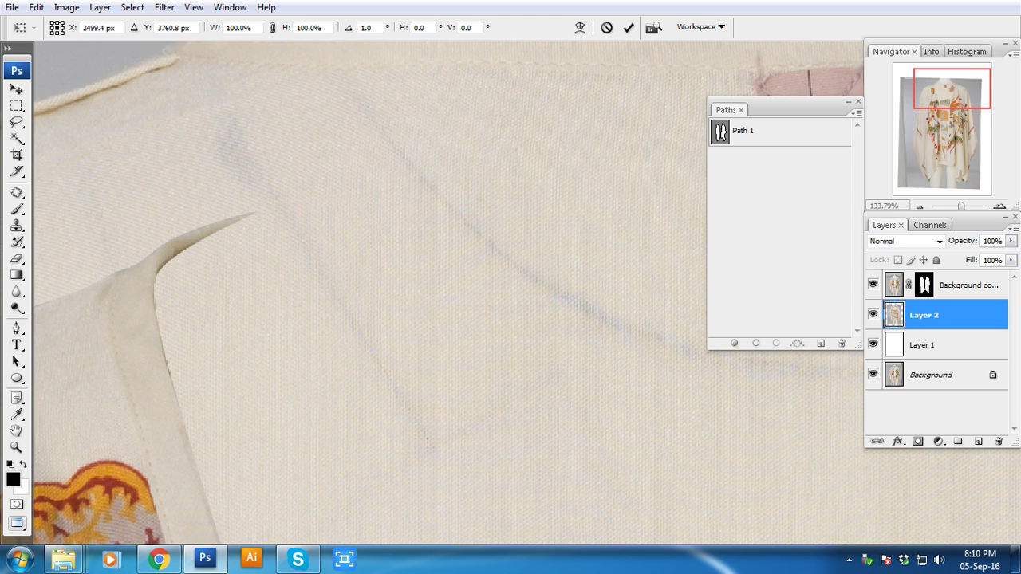
scroll(446, 319, "up", 5)
key("ctrl+minus")
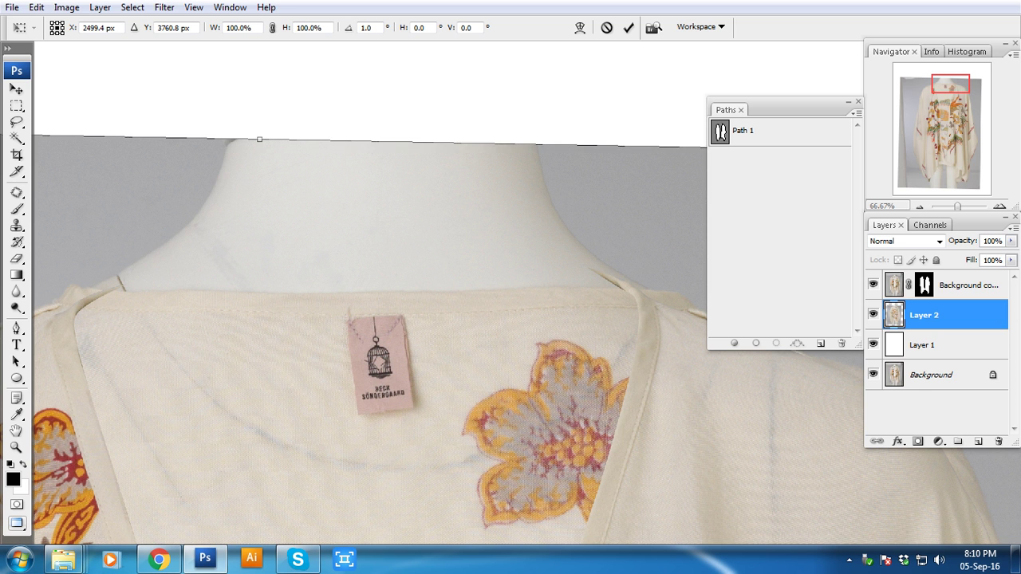
key("Up")
key("Up")
key("Up")
key("Left")
key("Left")
key("Left")
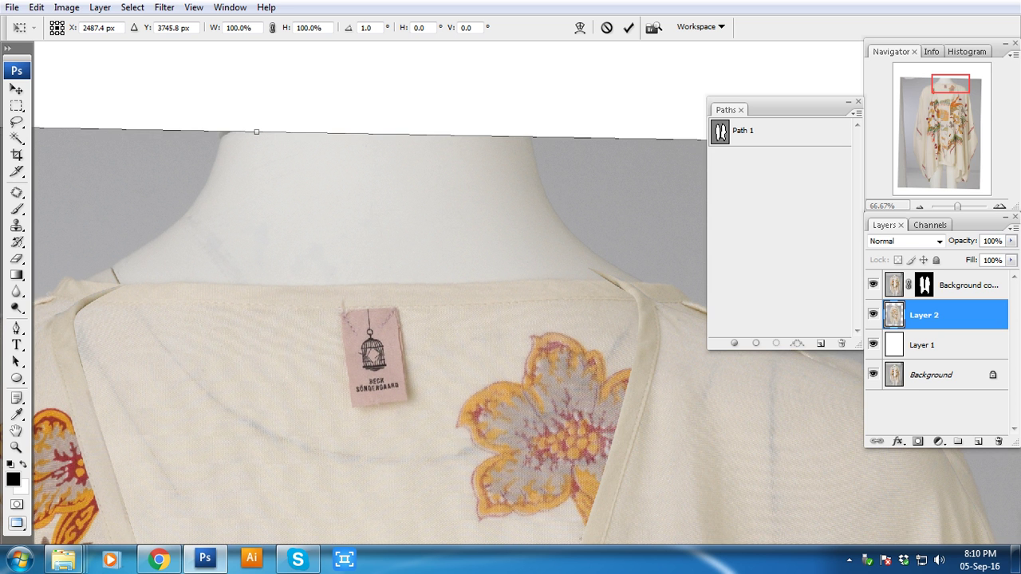
key("ctrl+minus")
key("ctrl+minus")
key("ctrl+minus")
key("ctrl+minus")
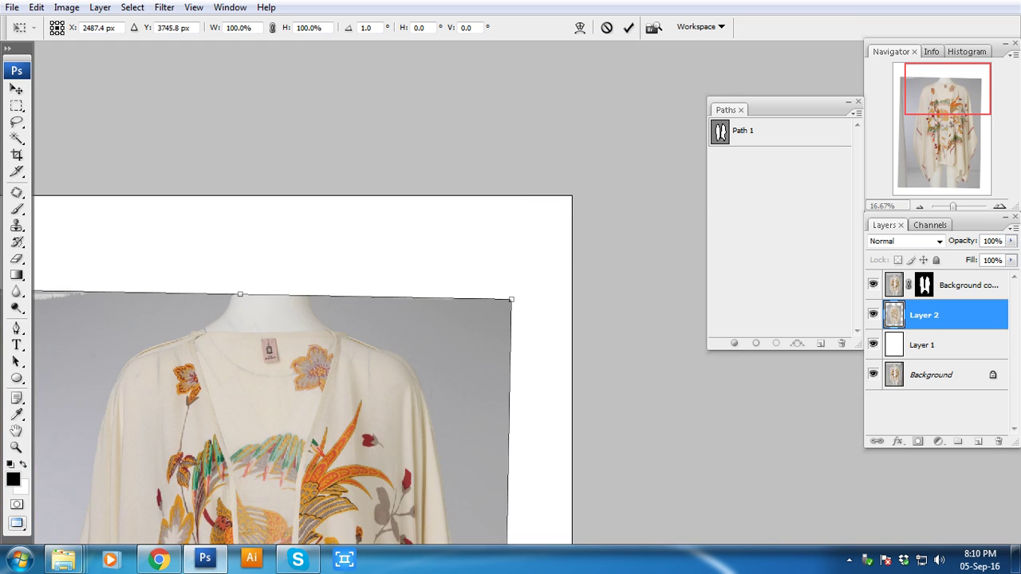
key("ctrl+minus")
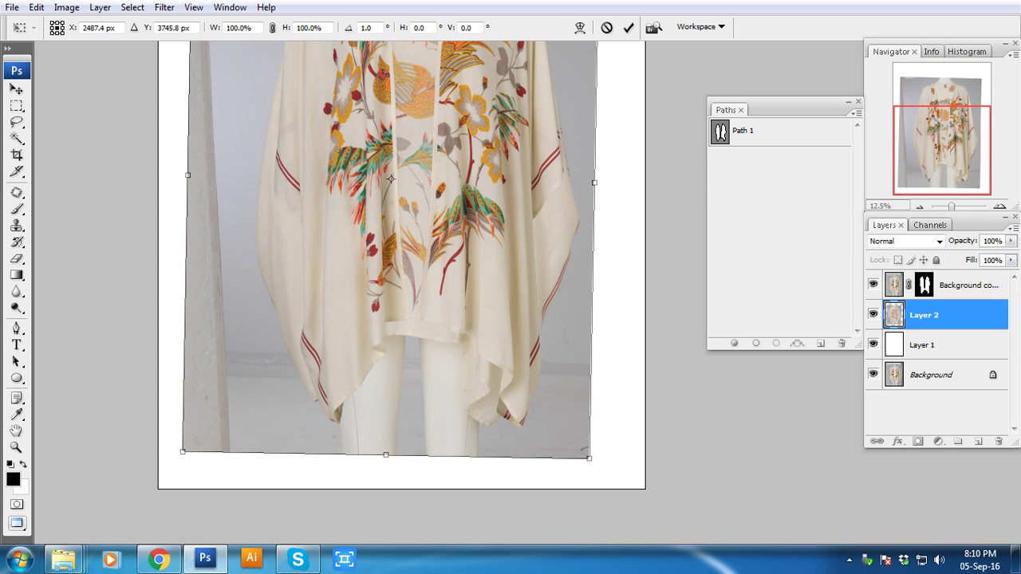
key("m")
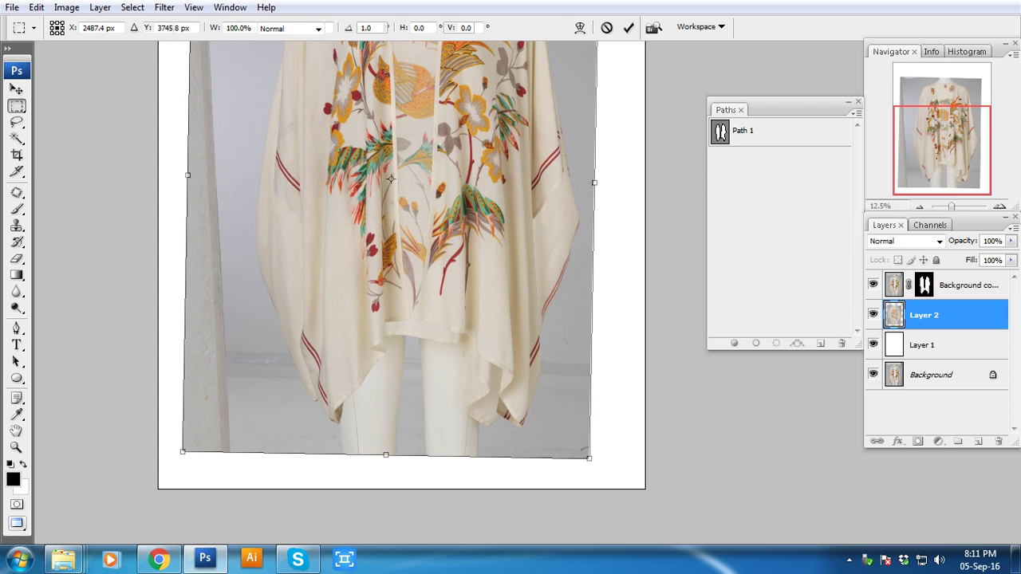
key("Return")
- Zoom in on the neck area and start a new transform on Layer 2
left_click(873, 374, "alt")
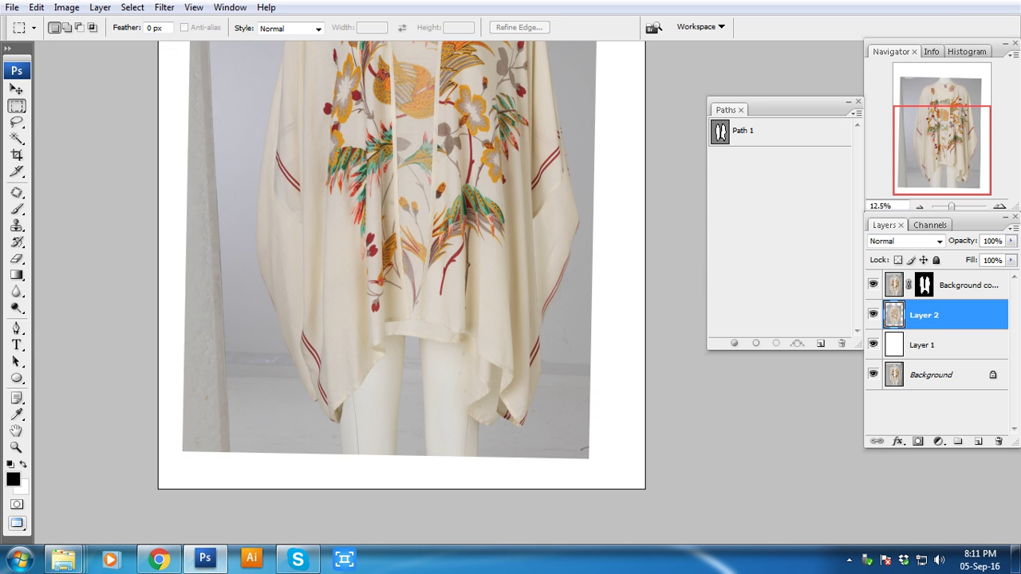
key("ctrl+minus")
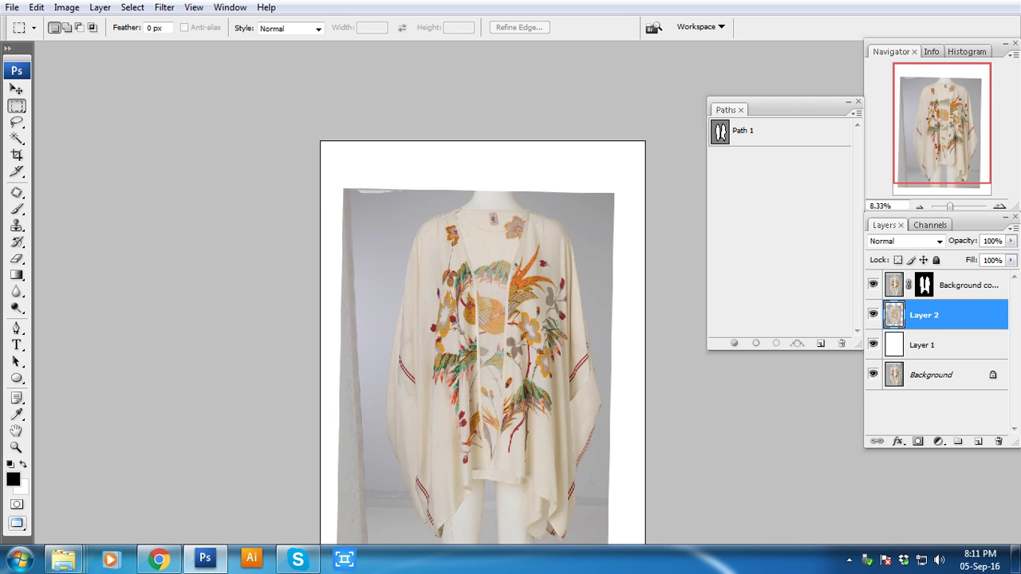
left_click_drag(447, 104, 564, 261)
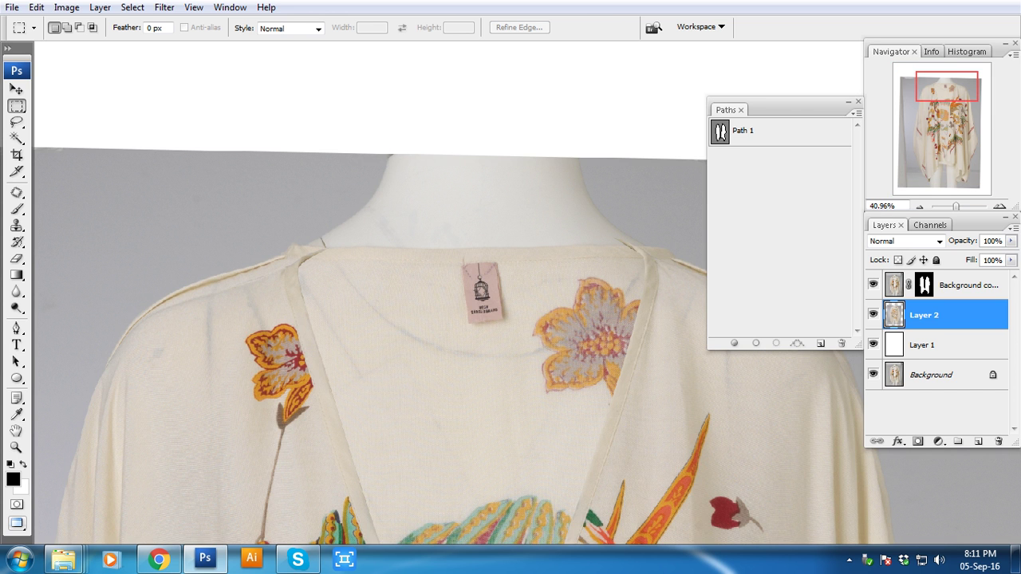
key("ctrl+t")
scroll(344, 300, "up", 3)
- Switch the transform to Warp and pull the top-left grid point to reshape the left shoulder
right_click(319, 223)
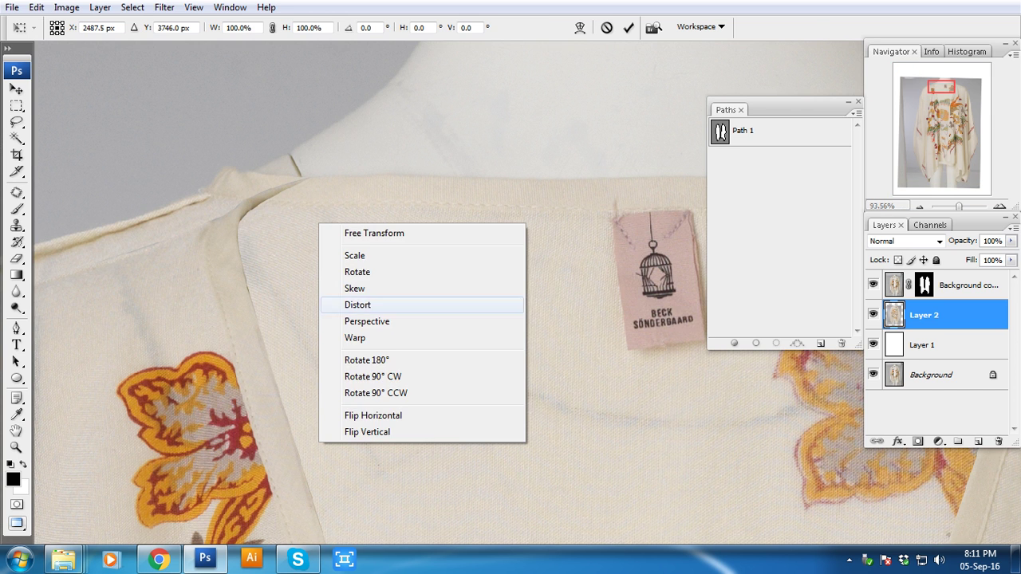
left_click(351, 337)
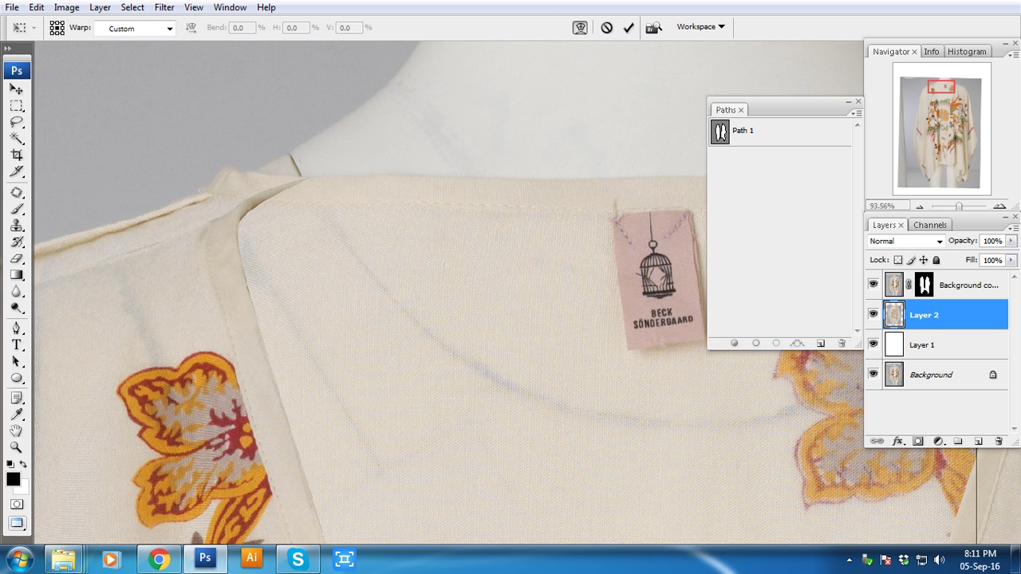
scroll(367, 303, "down", 1)
scroll(367, 303, "down", 1)
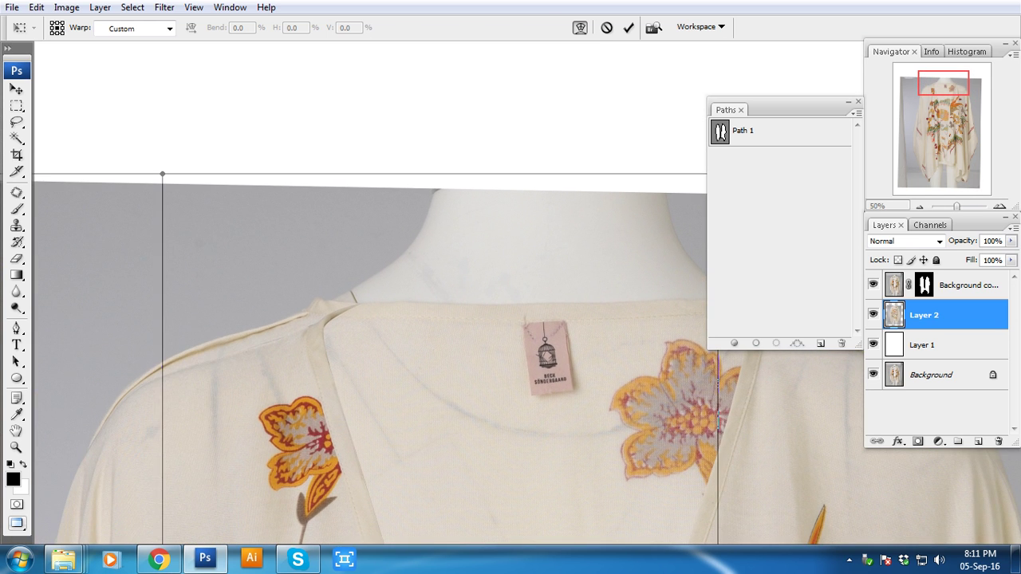
mouse_move(162, 173)
left_mouse_down()
mouse_move(196, 187)
mouse_move(197, 221)
left_mouse_up()
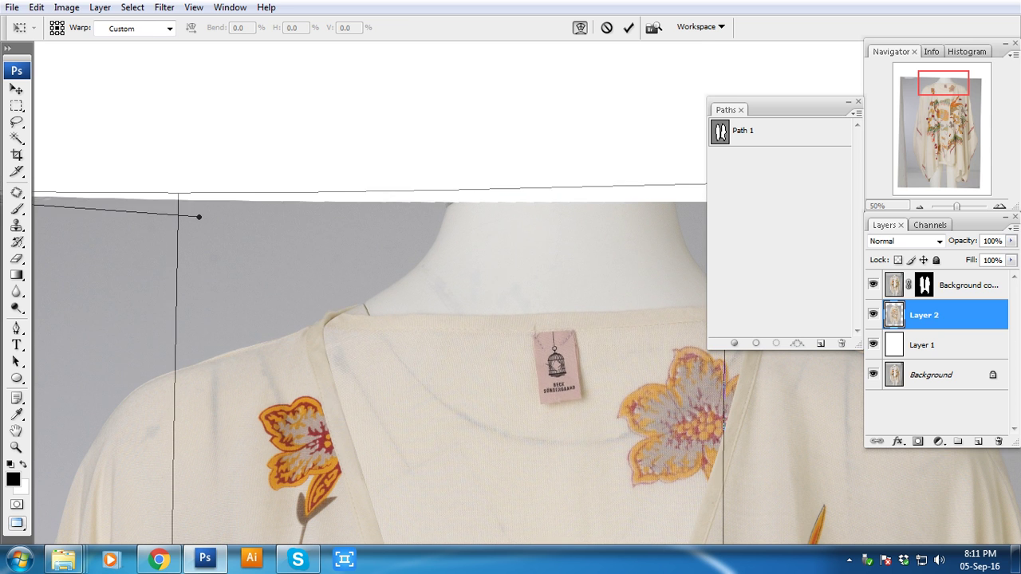
left_click_drag(198, 221, 201, 219)
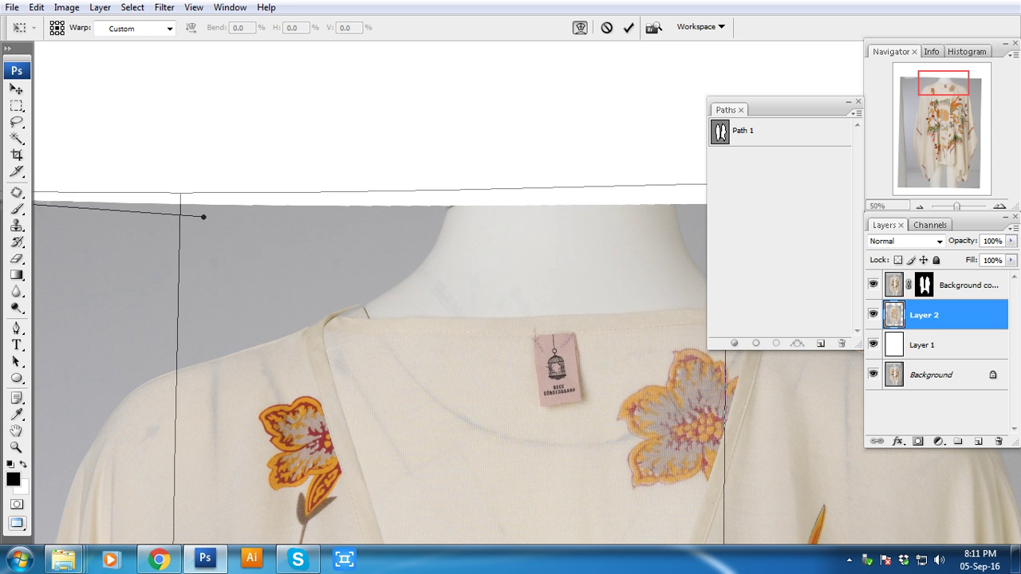
- Reshape the right shoulder and fine-tune the warp near the neckline
left_click_drag(558, 367, 243, 344)
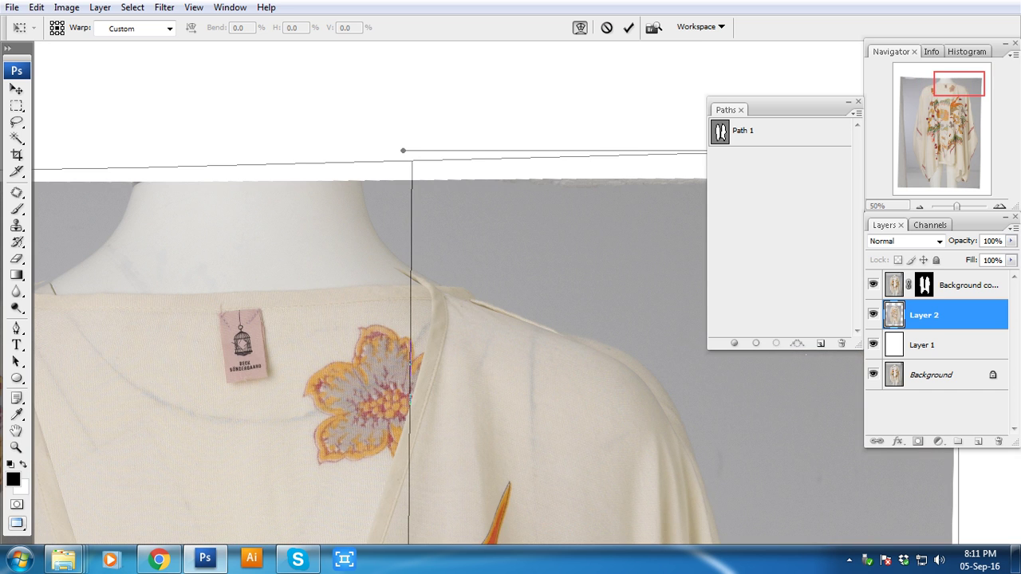
left_click_drag(403, 150, 354, 140)
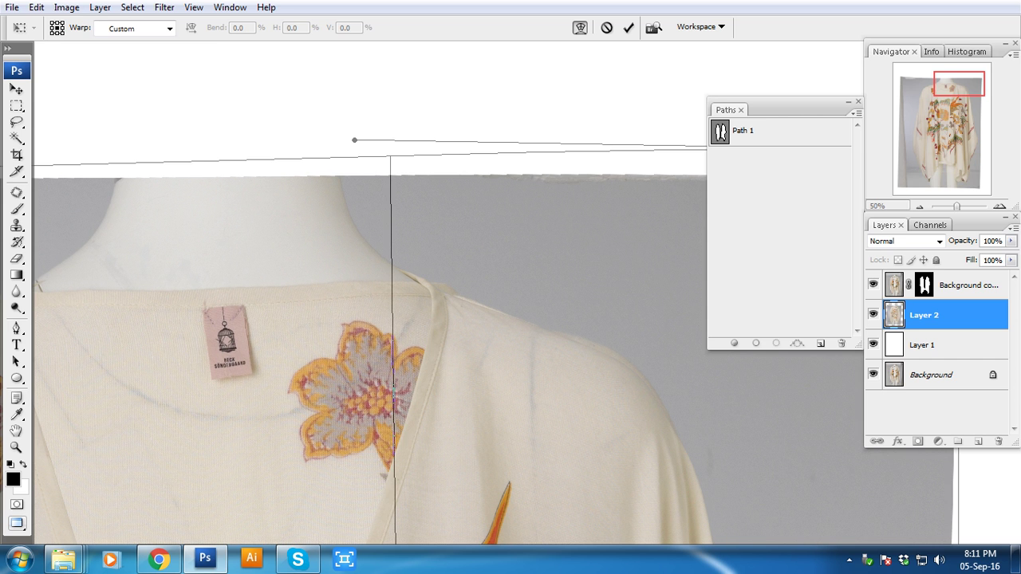
mouse_move(319, 319)
left_mouse_down()
mouse_move(574, 327)
mouse_move(670, 357)
left_mouse_up()
left_click_drag(237, 231, 260, 223)
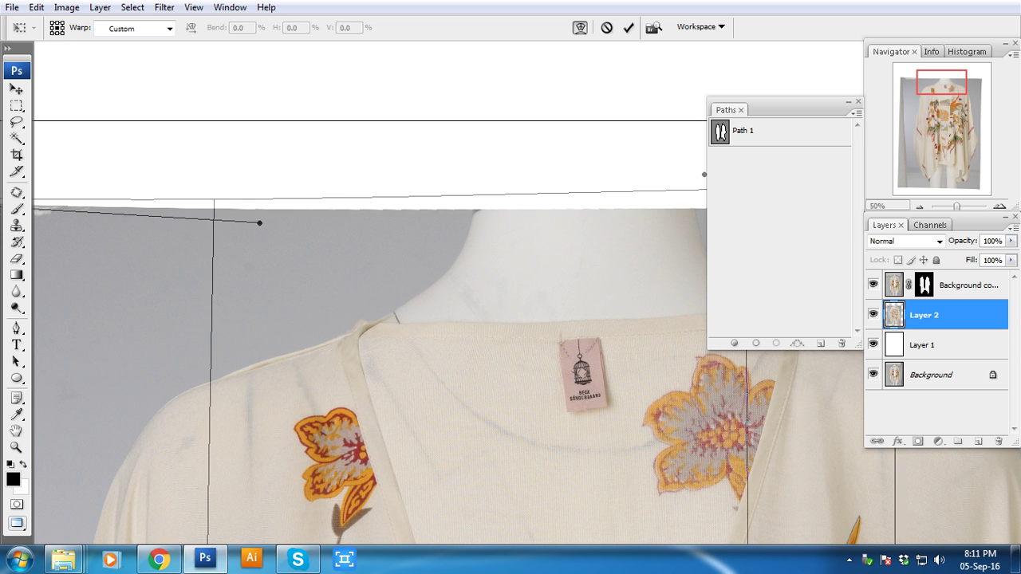
- Stretch the lower part and hem of the garment with the warp grid
scroll(367, 287, "down", 3)
key("ctrl+minus")
scroll(366, 287, "down", 5)
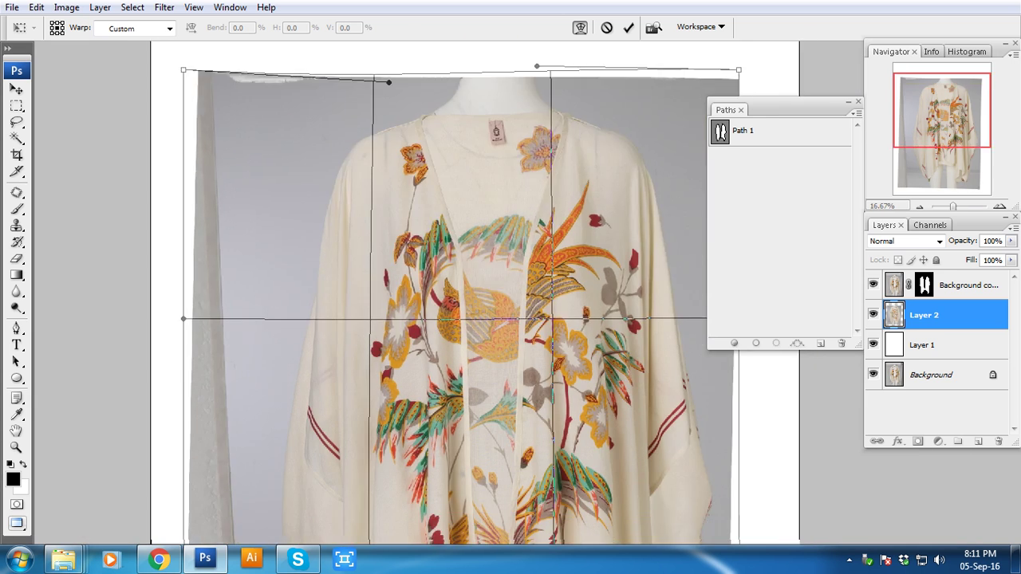
scroll(367, 287, "down", 5)
left_click_drag(954, 207, 956, 206)
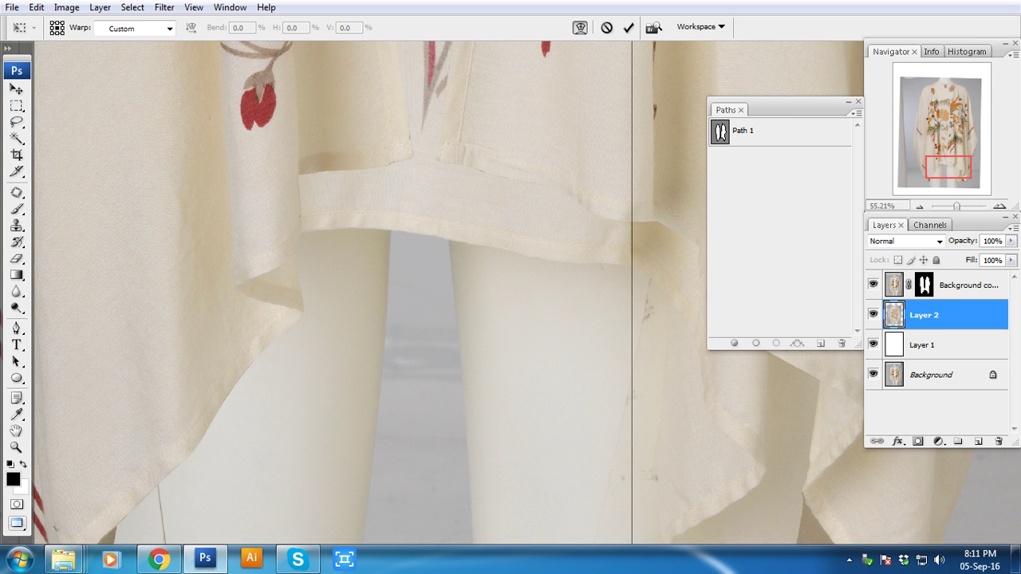
key("ctrl+plus")
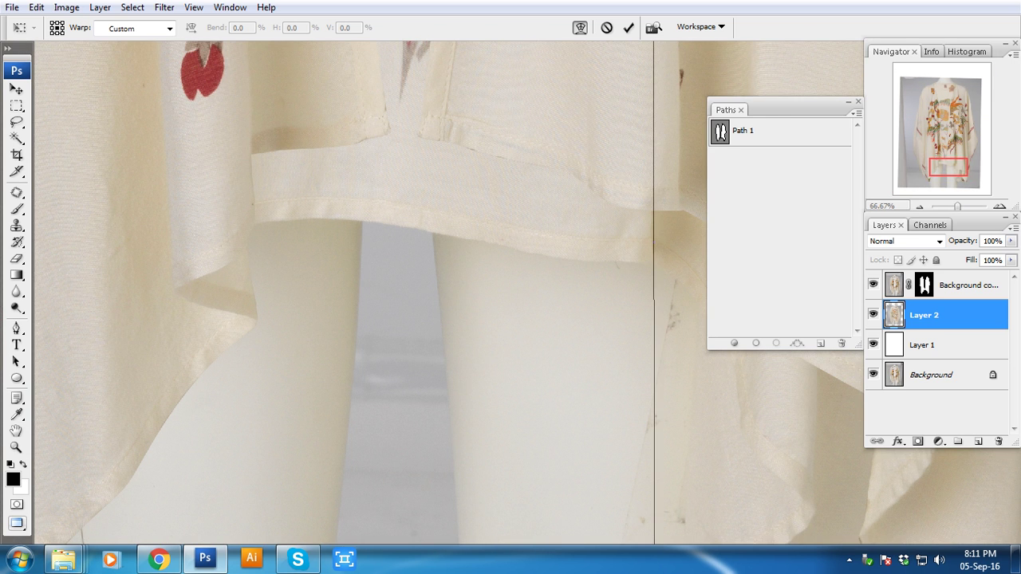
key("ctrl+minus")
key("ctrl+minus")
scroll(382, 287, "up", 2)
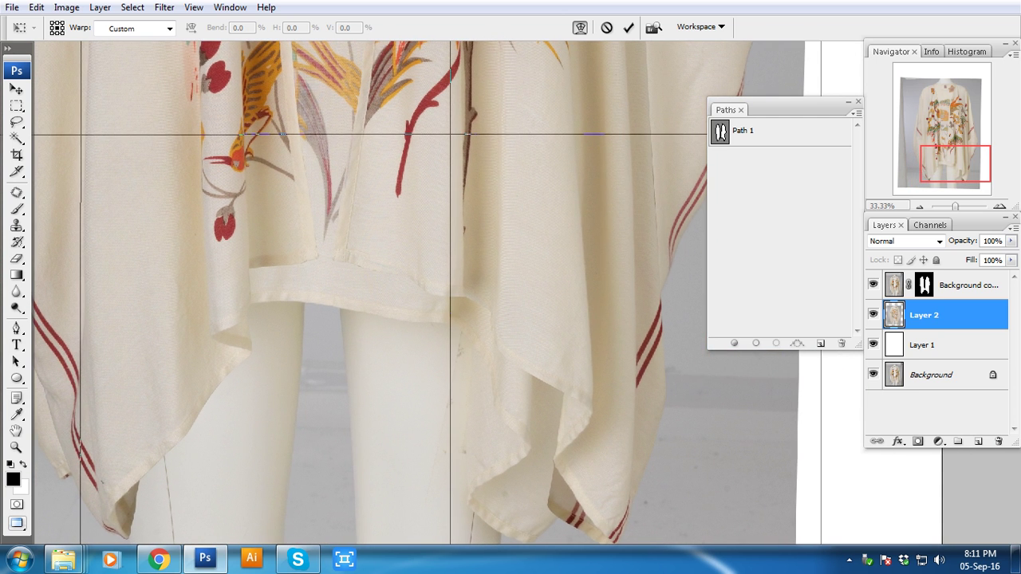
left_click_drag(451, 113, 503, 120)
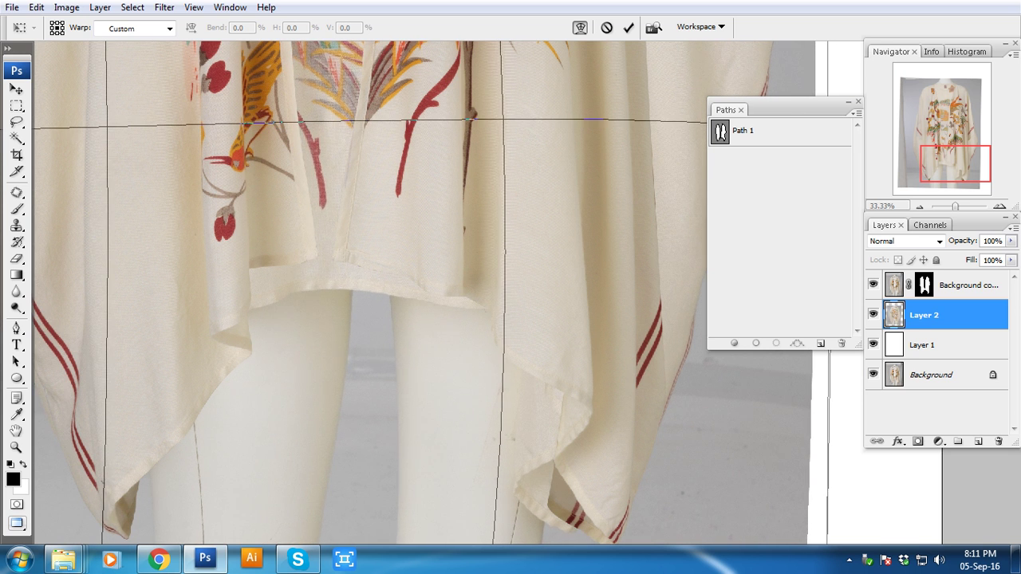
key("ctrl+minus")
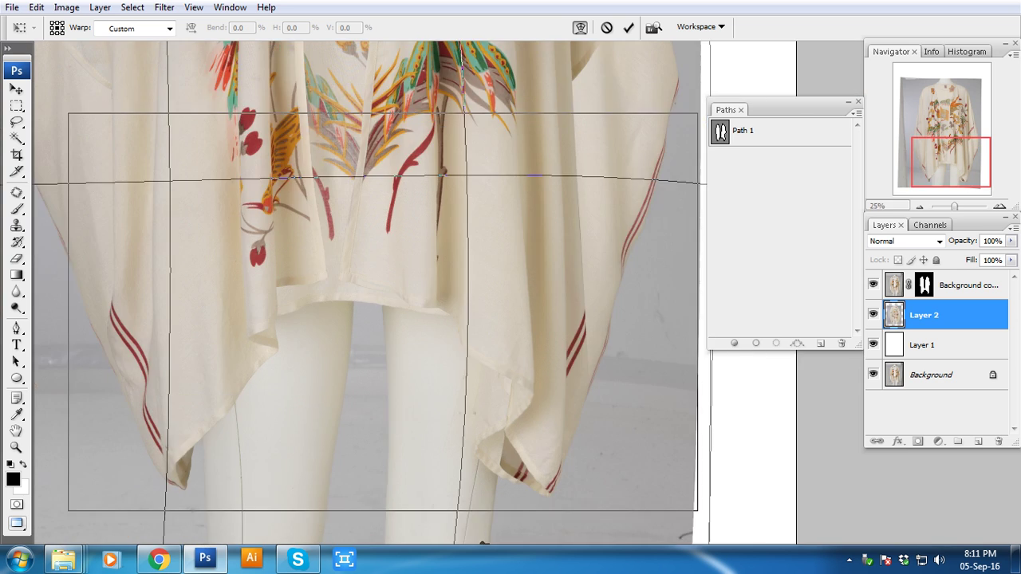
key("ctrl+minus")
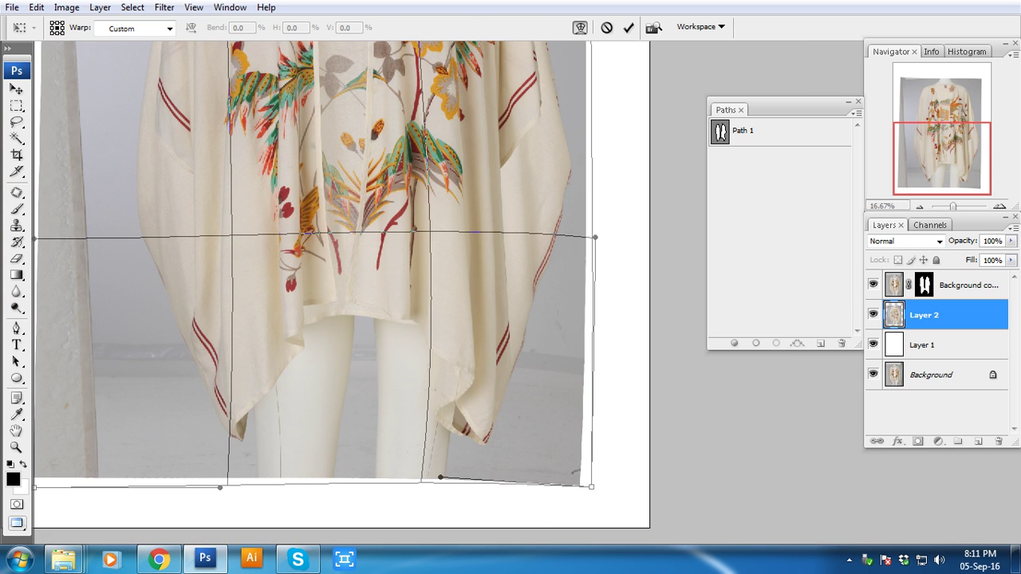
key("m")
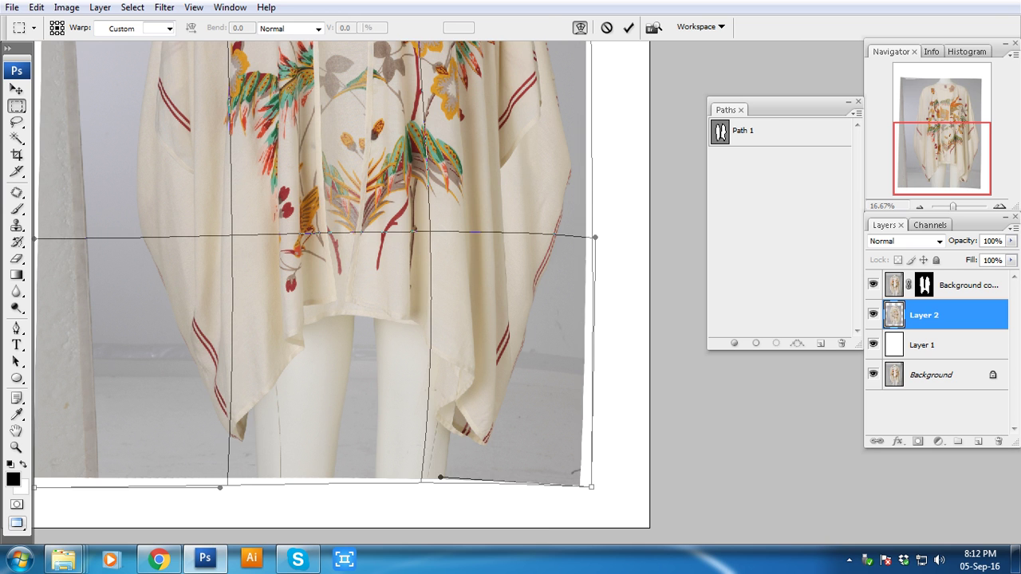
- Apply the warp and duplicate Path 1 as a backup copy
key("Return")
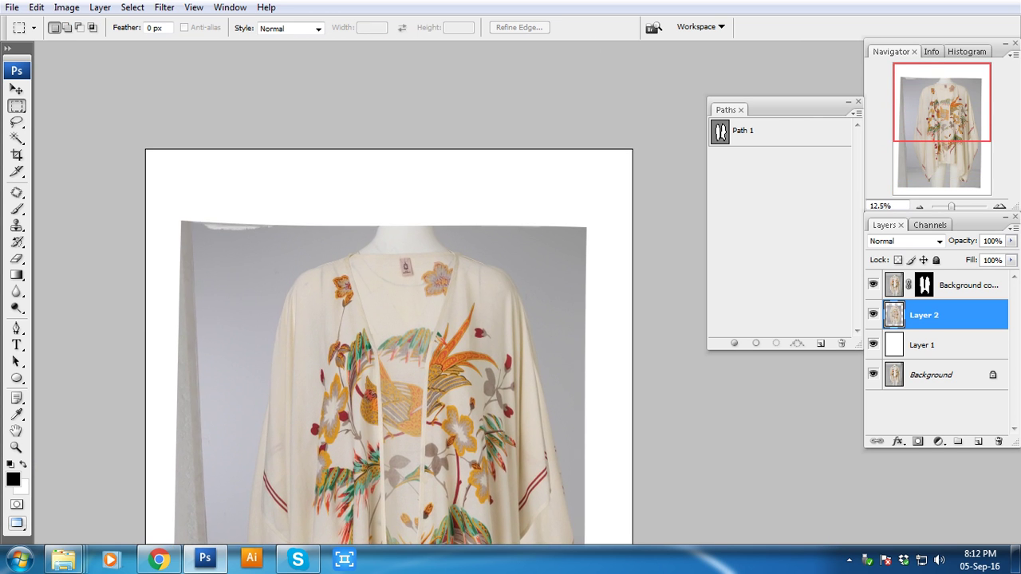
left_click_drag(319, 255, 489, 303)
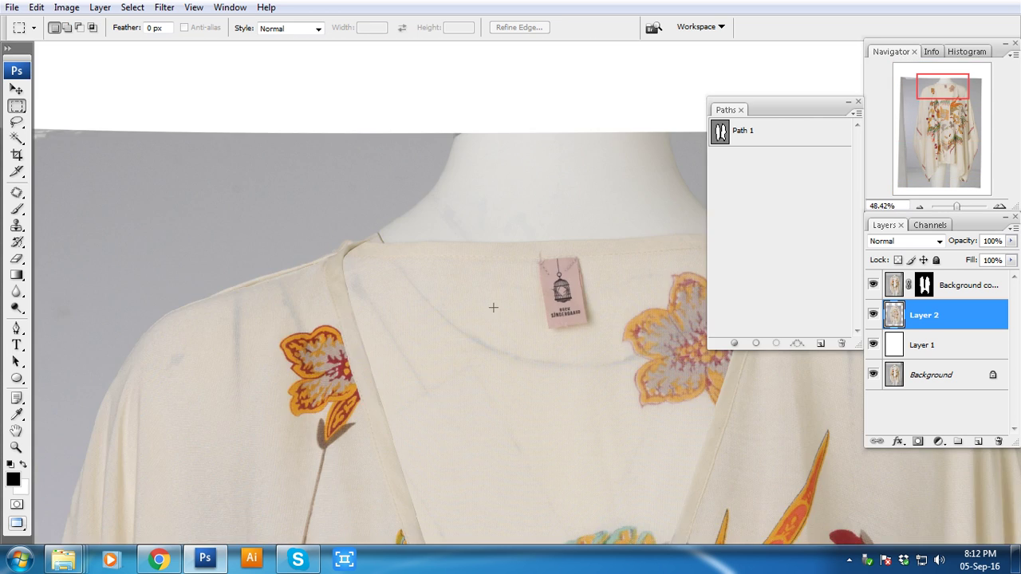
key("ctrl+minus")
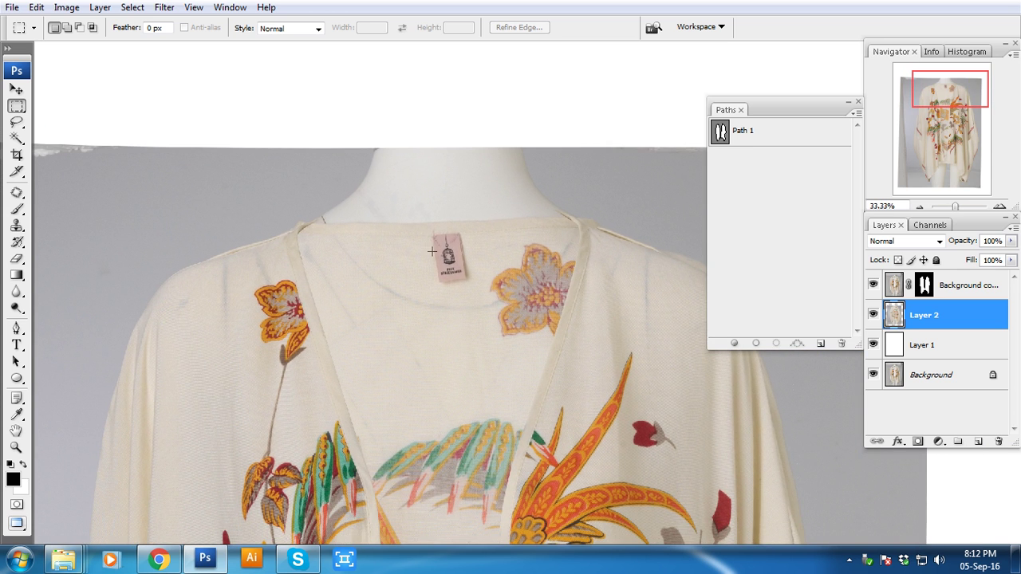
left_click(743, 131)
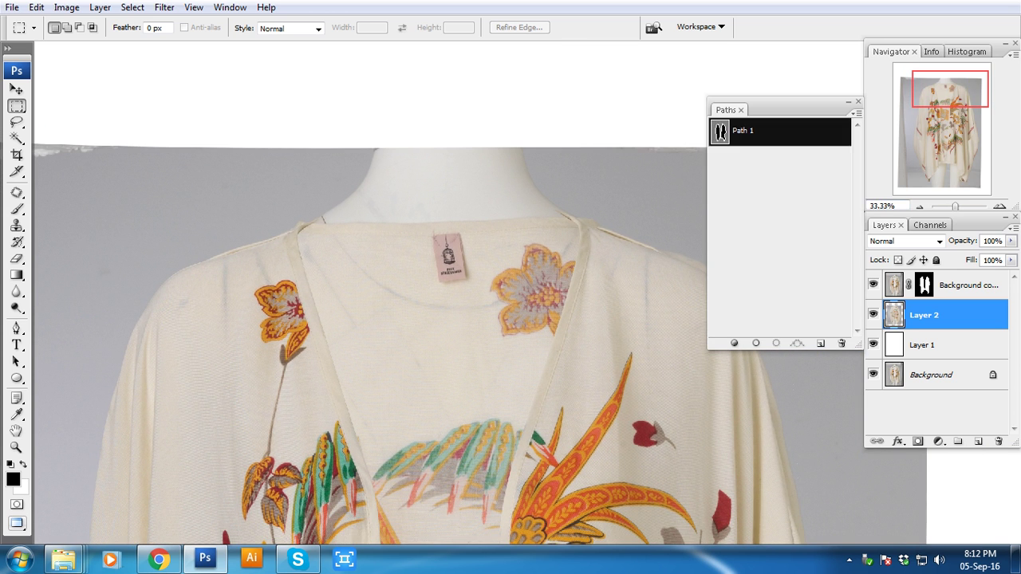
left_click_drag(744, 131, 819, 343)
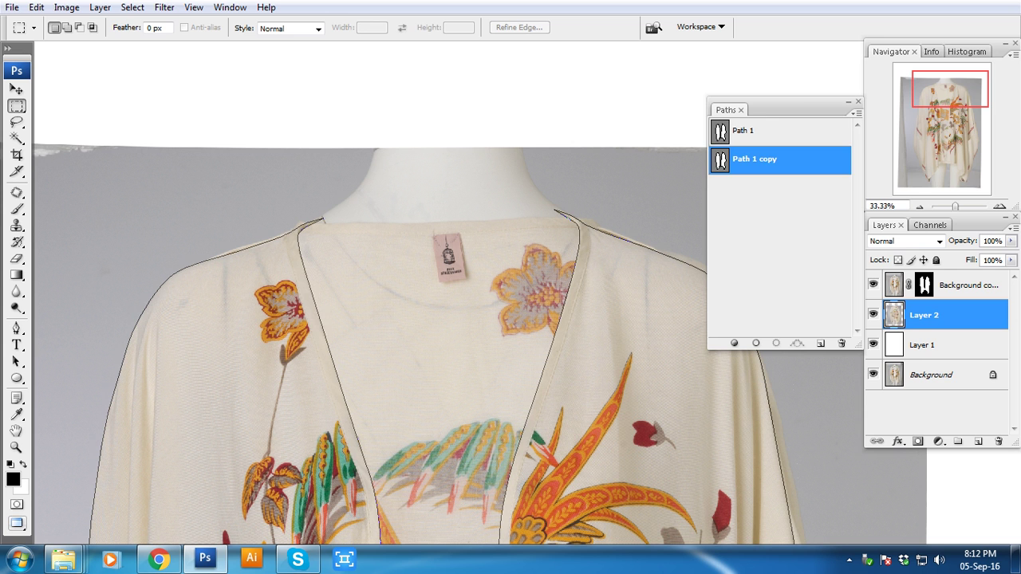
left_click(743, 130)
- Delete the outdated left-shoulder anchor of Path 1 and add curved anchors along the shoulder edge
key("p")
left_click_drag(373, 234, 374, 235)
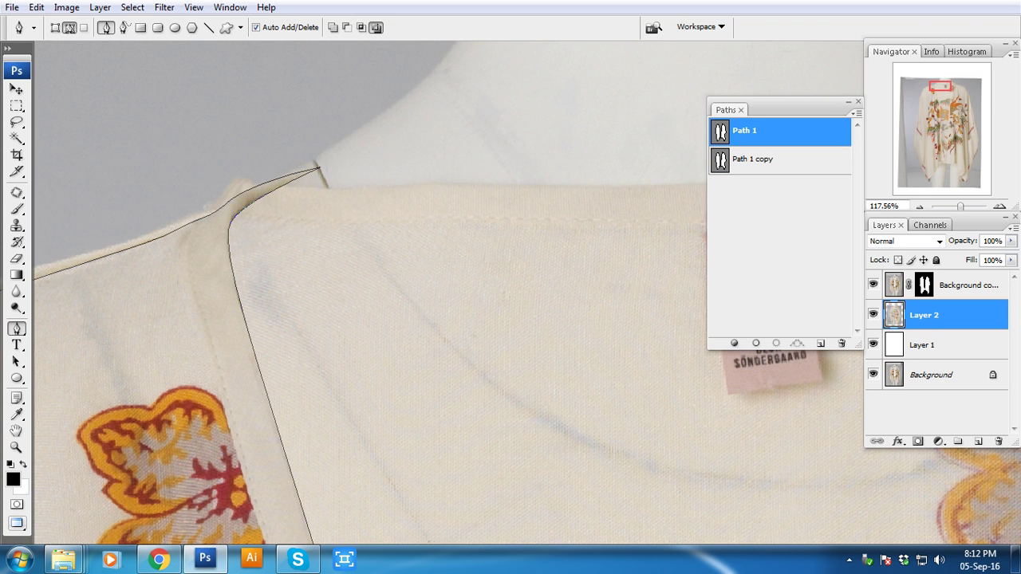
left_click_drag(372, 137, 261, 192)
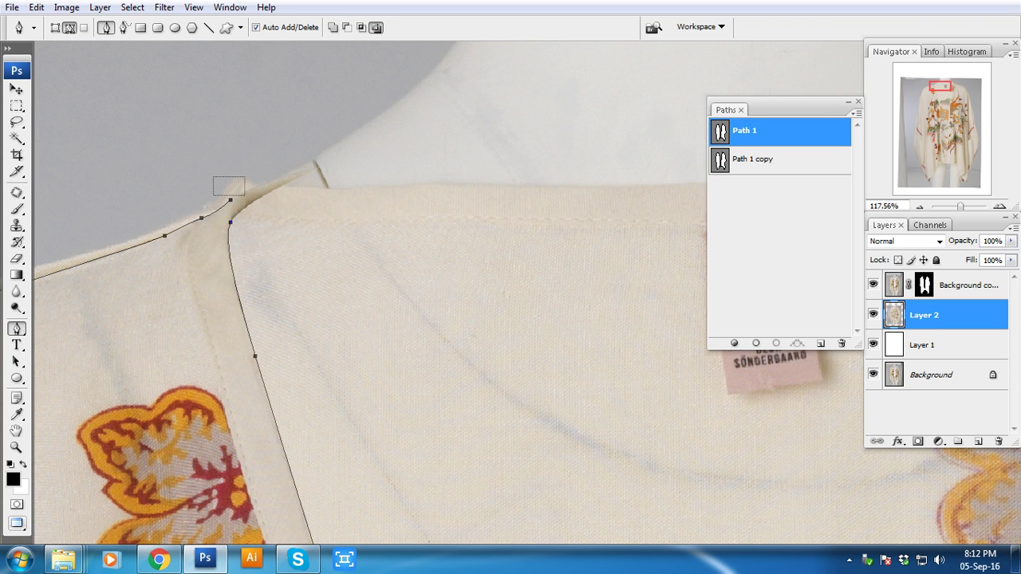
key("Delete")
scroll(162, 111, "up", 2)
scroll(162, 112, "up", 2)
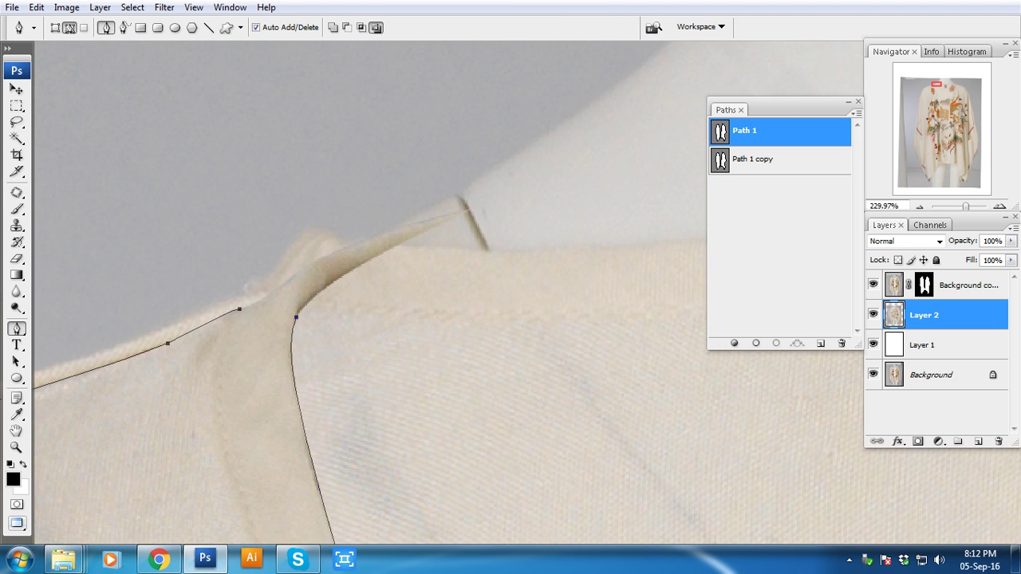
left_click_drag(283, 286, 305, 272)
left_click_drag(430, 251, 509, 252)
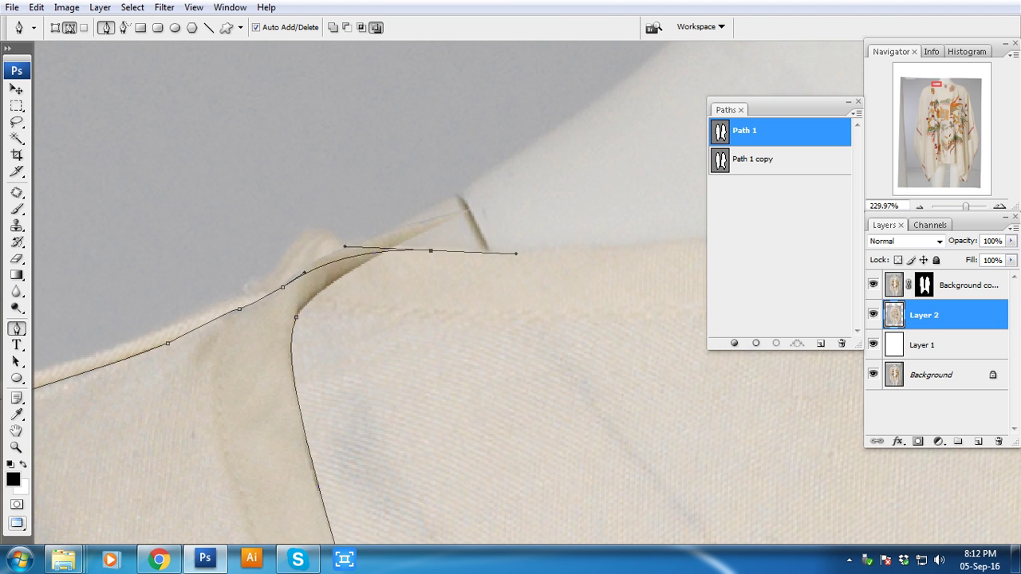
- Add a curved anchor at the shoulder point, join it to the outline, and reshape the curve
scroll(473, 281, "down", 2)
scroll(447, 303, "right", 5)
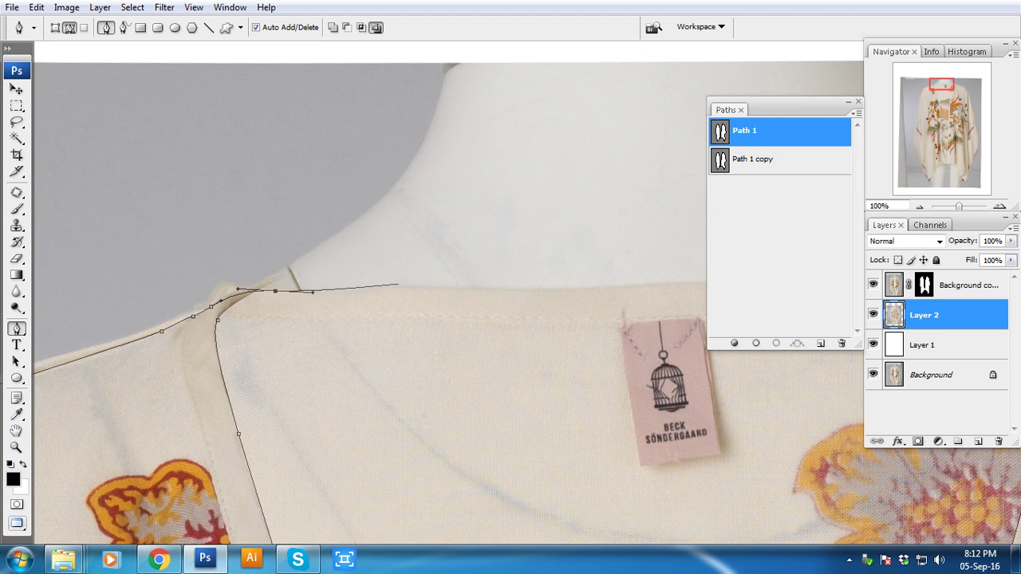
scroll(447, 303, "right", 3)
scroll(684, 250, "right", 2)
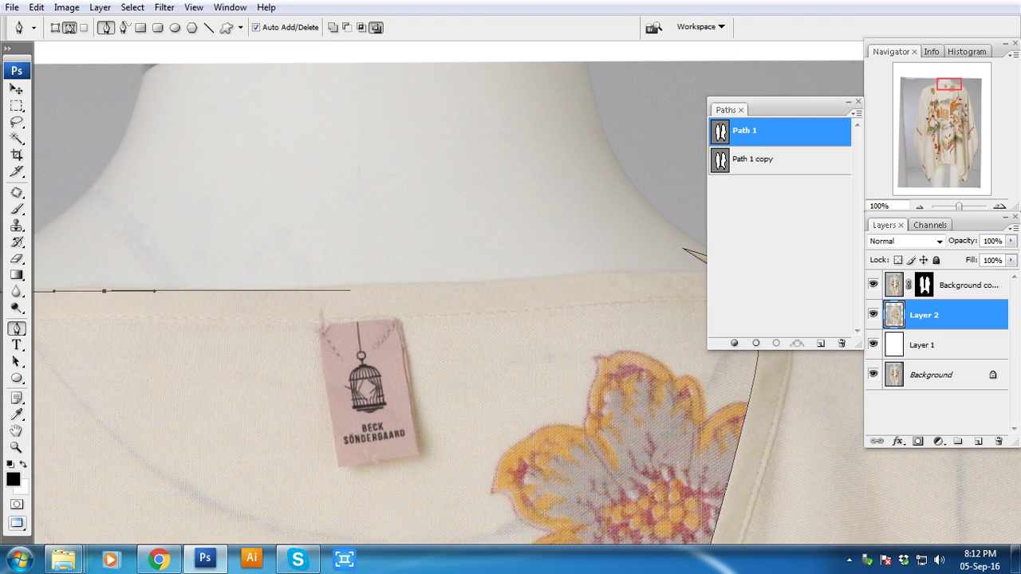
scroll(683, 250, "right", 5)
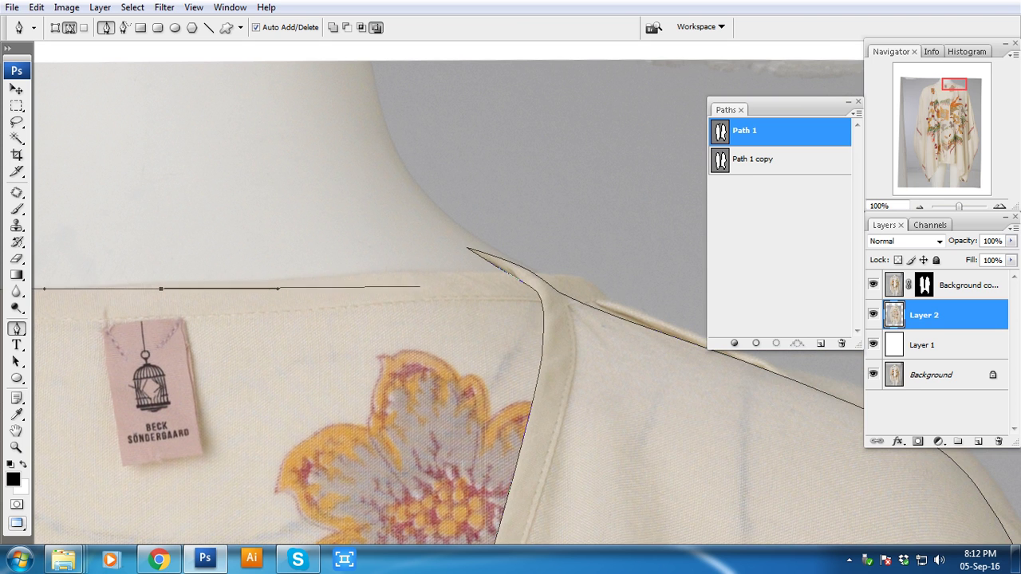
left_click_drag(459, 272, 507, 276)
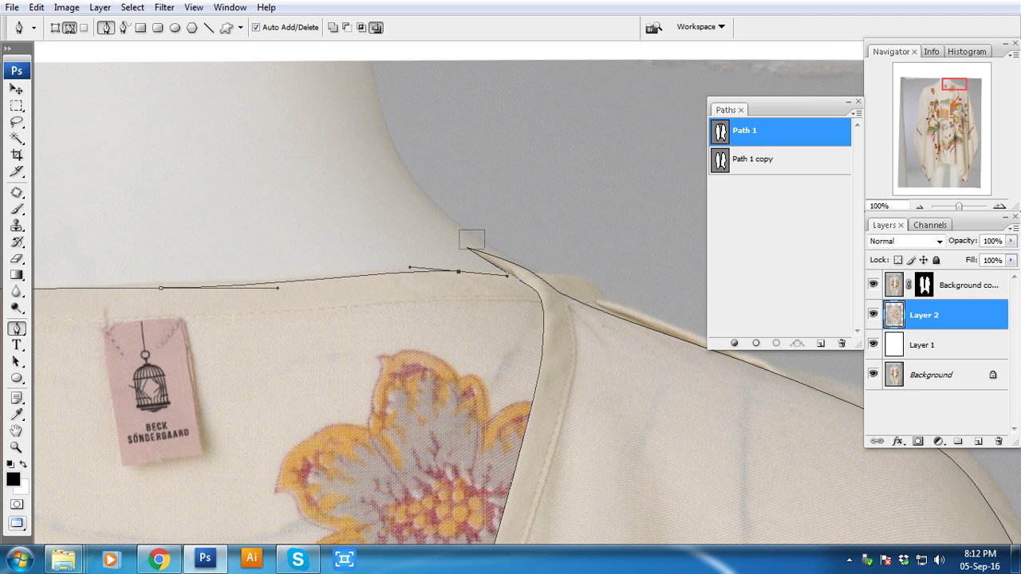
left_click(471, 249)
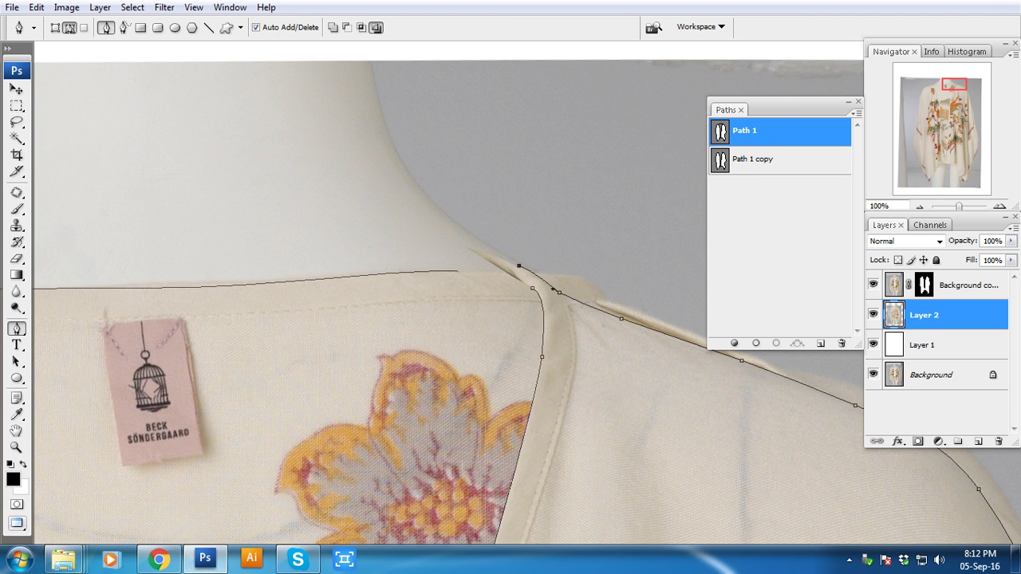
left_click_drag(506, 278, 503, 270)
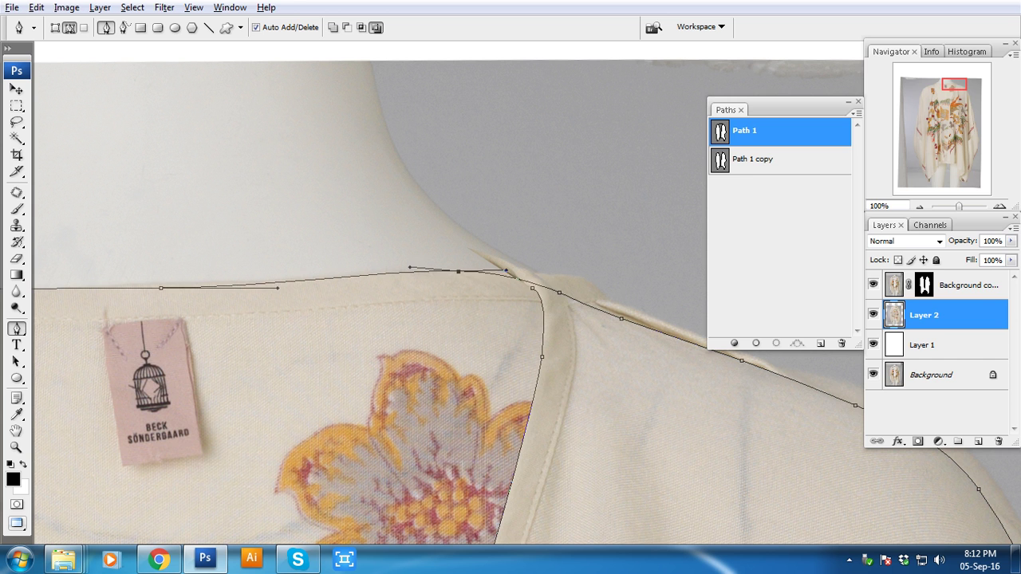
- Move the view down and zoom in on the bottom hem between the mannequin's legs
key("ctrl+minus")
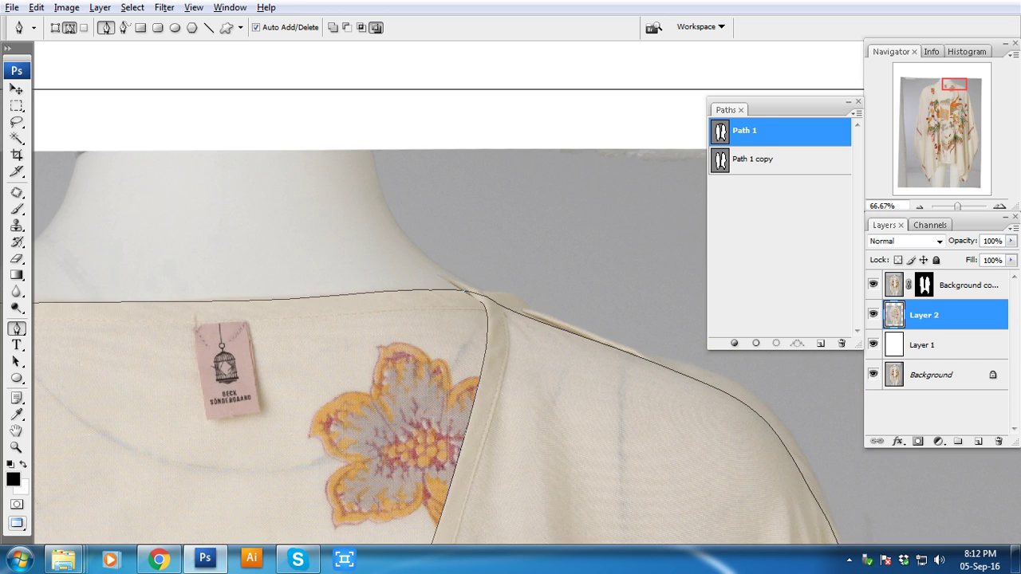
key("ctrl+minus")
key("ctrl+minus")
scroll(383, 295, "down", 5)
scroll(383, 295, "down", 5)
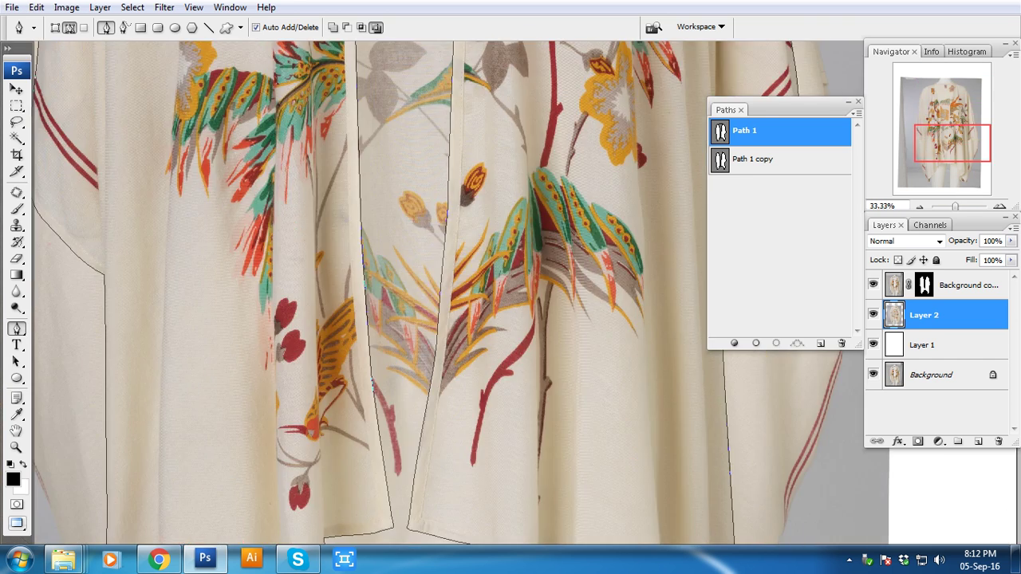
scroll(383, 295, "down", 5)
key("ctrl+plus")
key("ctrl+plus")
key("ctrl+plus")
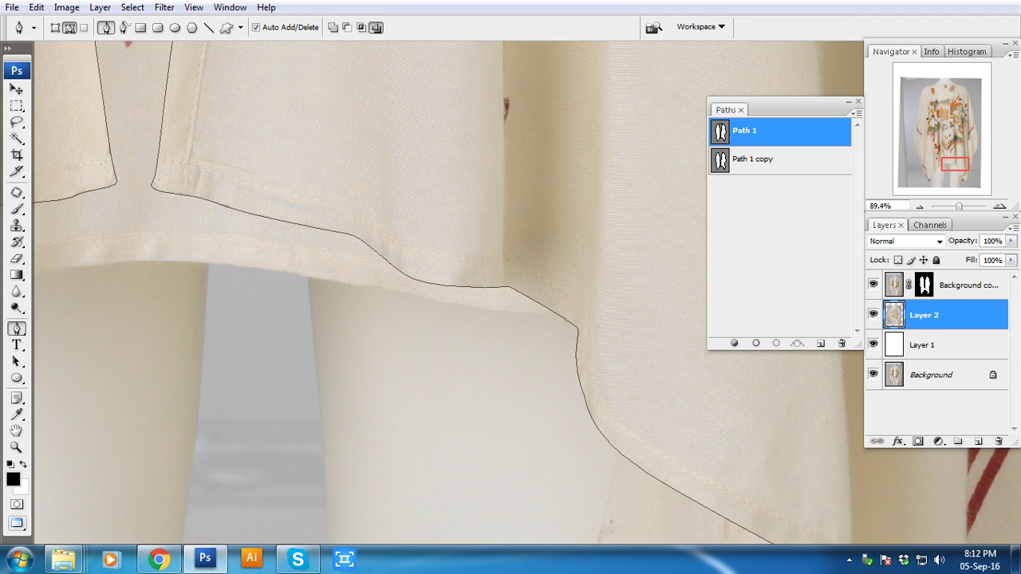
scroll(447, 295, "left", 5)
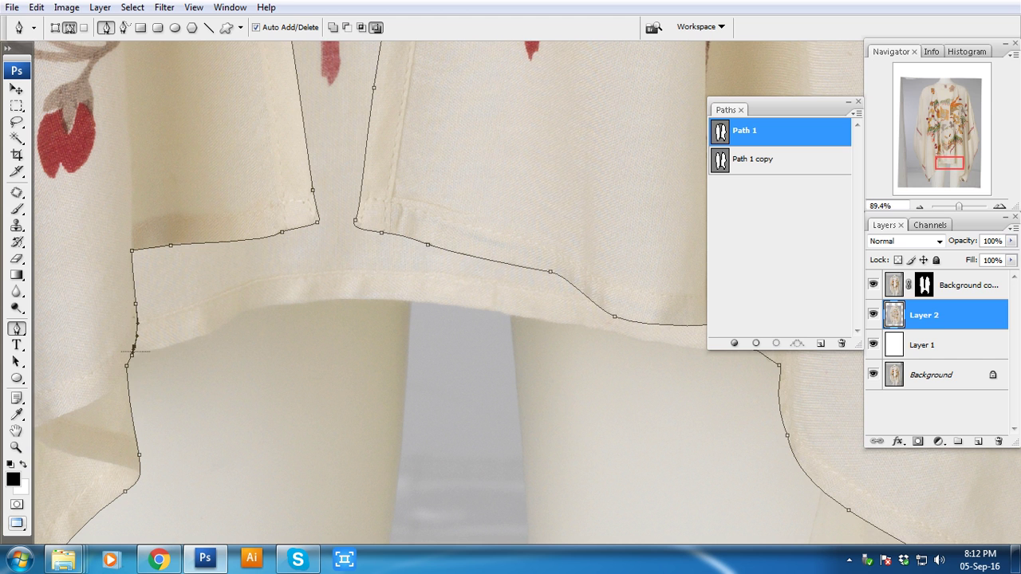
scroll(446, 295, "right", 2)
scroll(447, 295, "right", 2)
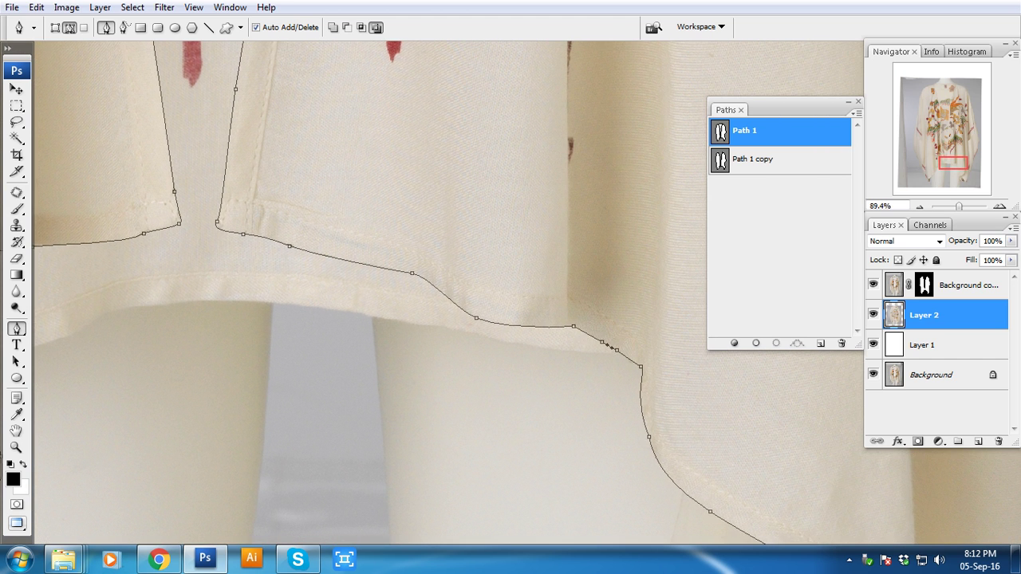
- Add three curved anchors along the hem, then zoom out to the whole garment
left_click_drag(525, 343, 591, 359)
left_click_drag(478, 335, 606, 371)
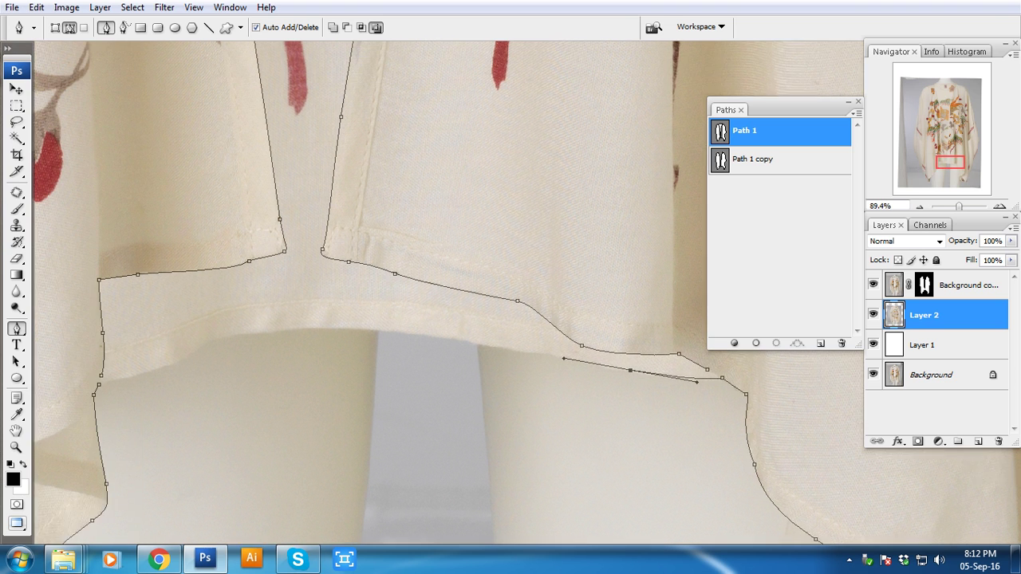
mouse_move(419, 339)
left_mouse_down()
mouse_move(357, 327)
mouse_move(320, 362)
mouse_move(354, 367)
left_mouse_up()
scroll(356, 327, "left", 3)
scroll(453, 324, "left", 3)
scroll(453, 324, "down", 1)
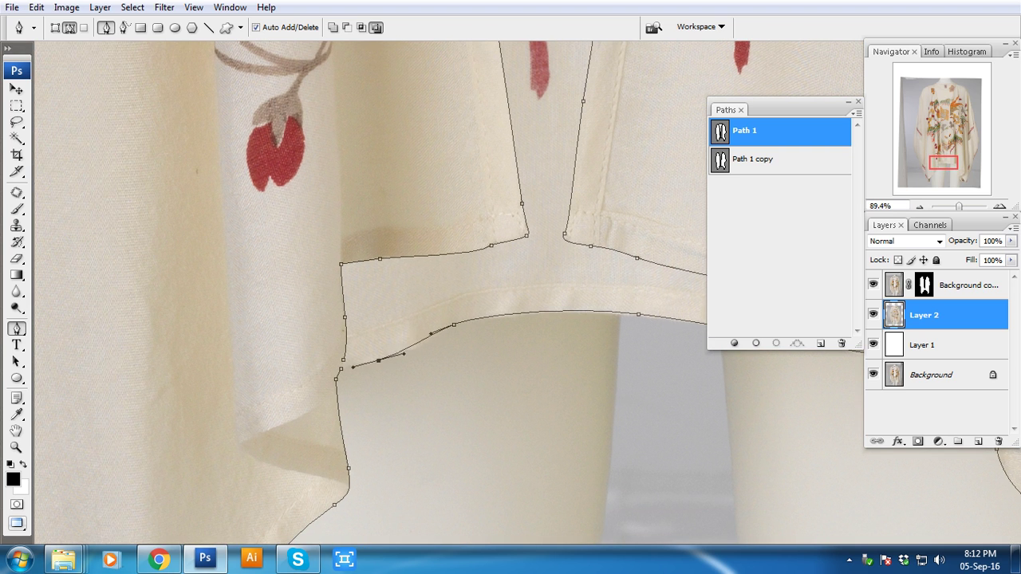
key("ctrl+minus")
key("ctrl+minus")
key("ctrl+minus")
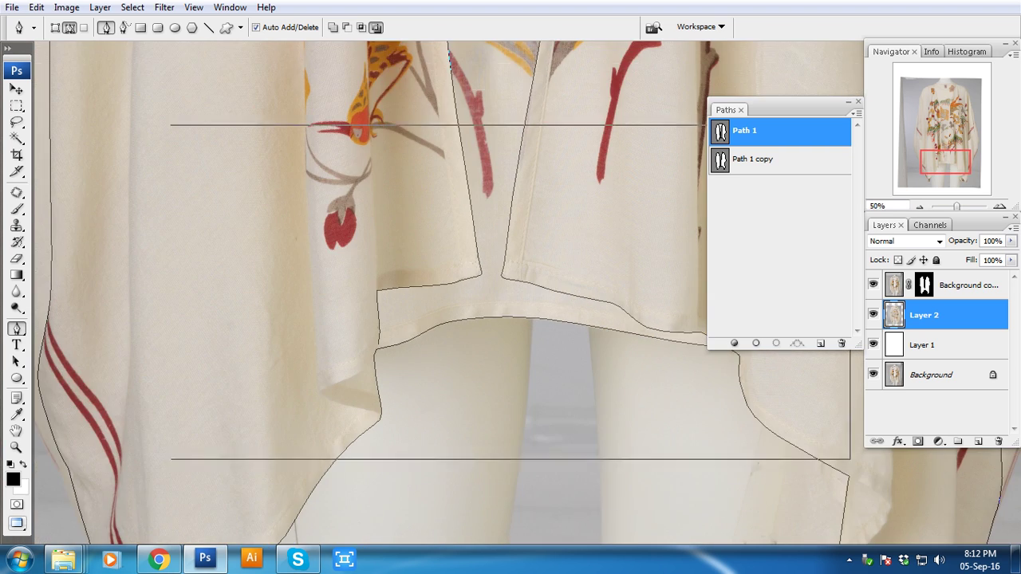
key("ctrl+minus")
key("ctrl+minus")
key("ctrl+minus")
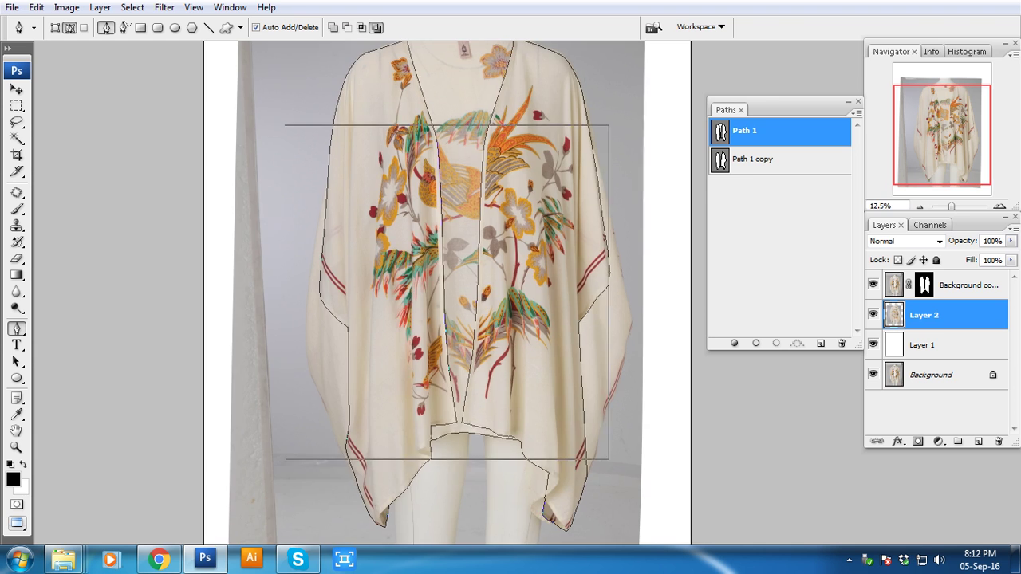
key("ctrl+minus")
- Cut and re-paste Path 1's centre-front subpath, then mask Layer 2 with the Path 1 selection
left_click(469, 461, "ctrl")
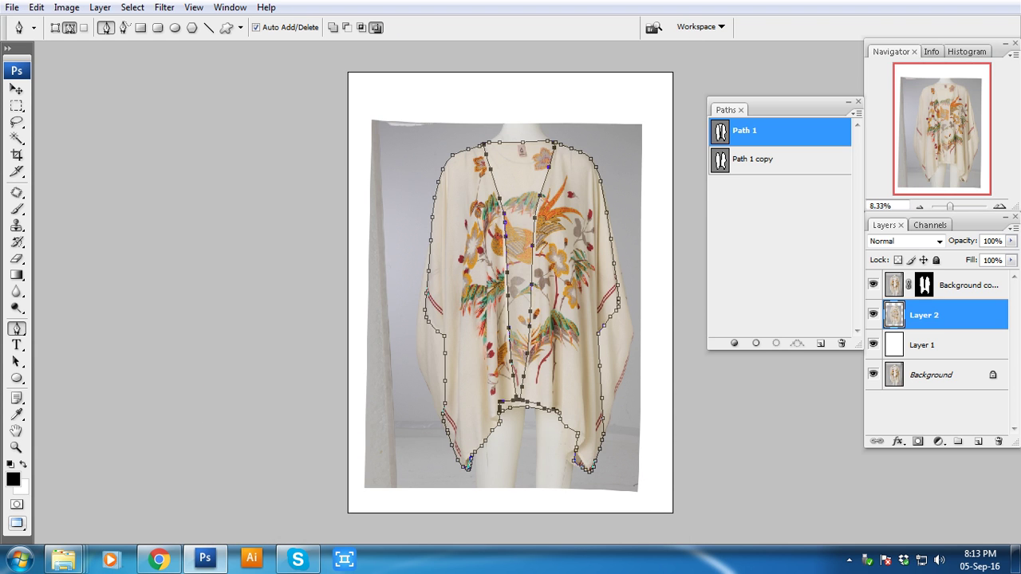
key("ctrl+x")
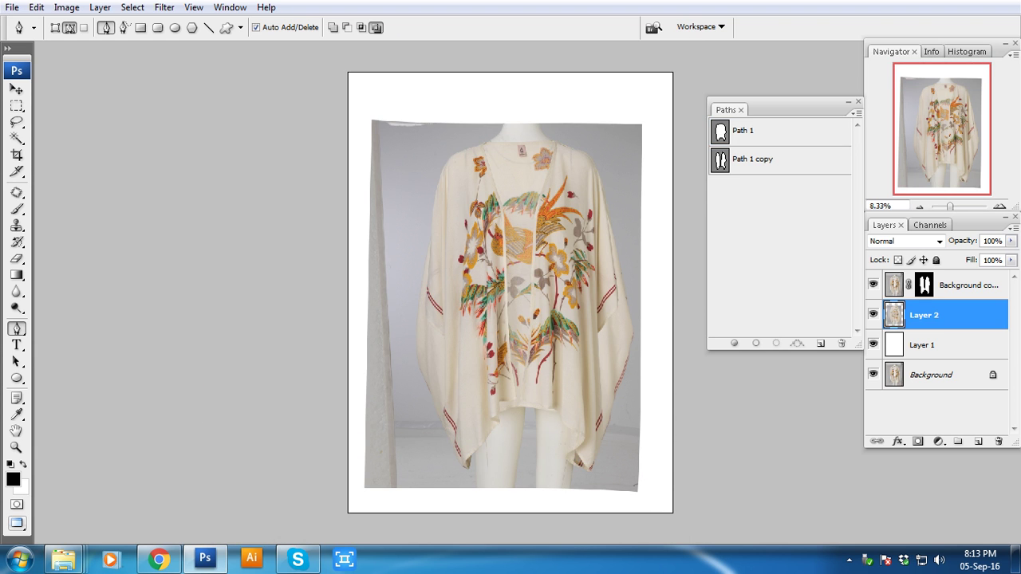
key("ctrl+v")
left_click(742, 130)
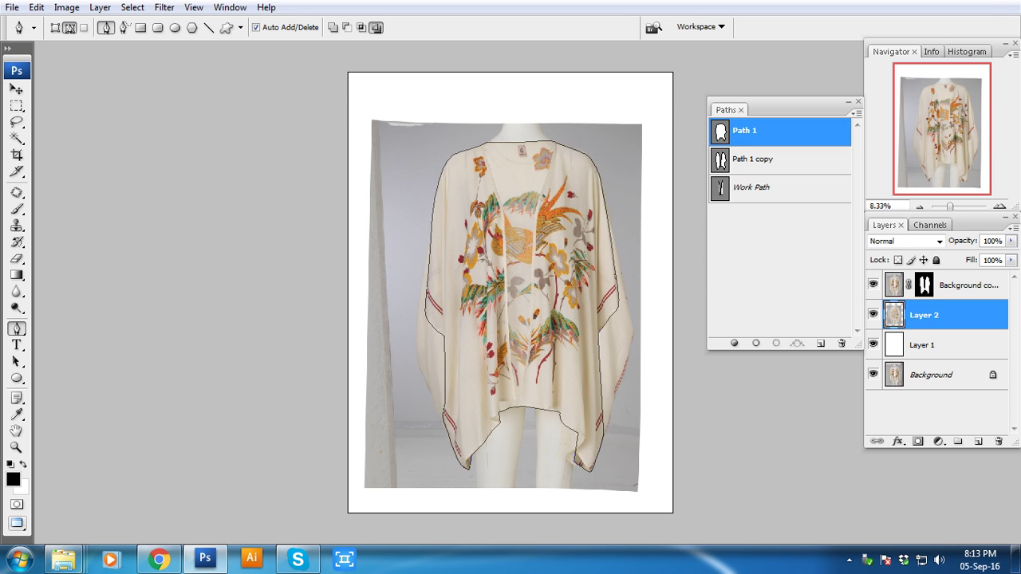
key("ctrl+Return")
left_click(918, 441)
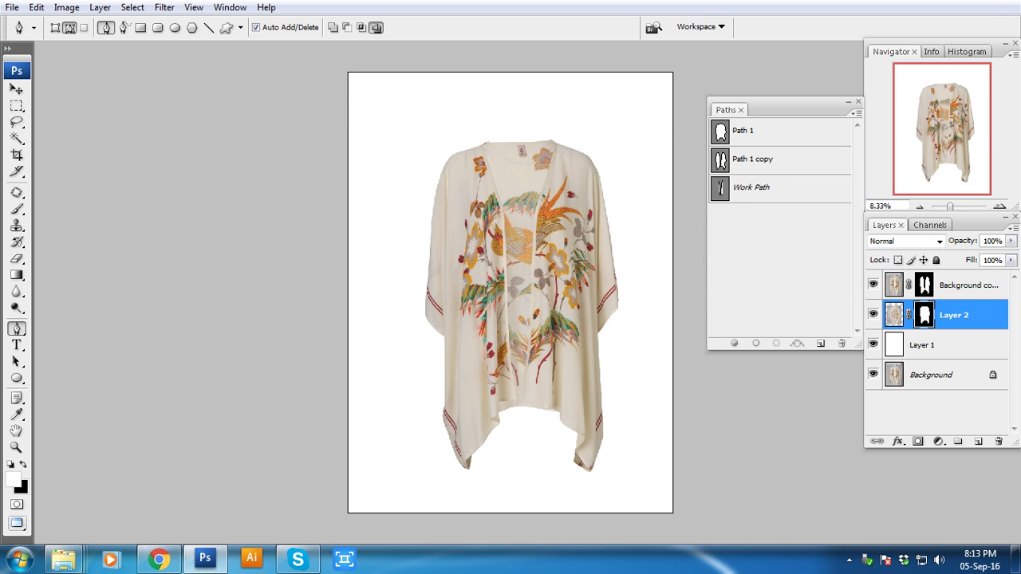
- Select Background copy, invert the garment selection, and pick a 500 brush at 20% opacity
left_click(924, 314, "ctrl")
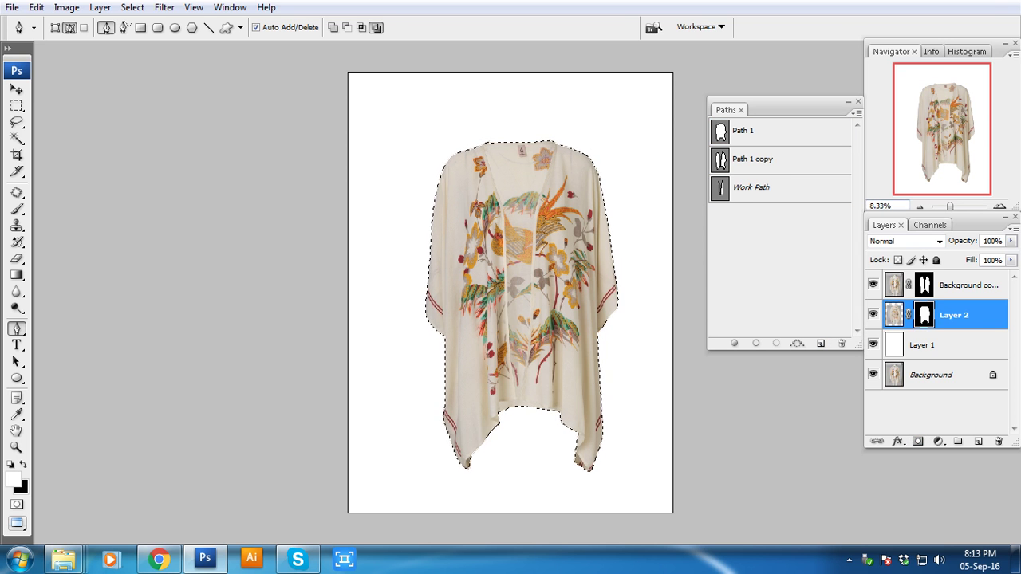
left_click(965, 285)
key("ctrl+shift+i")
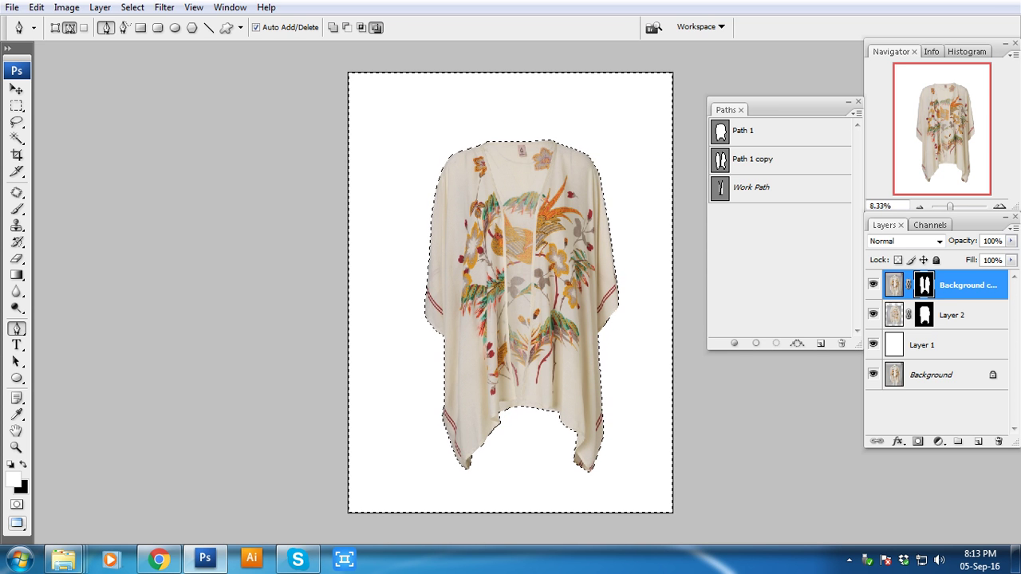
left_click(16, 209)
left_click(76, 205)
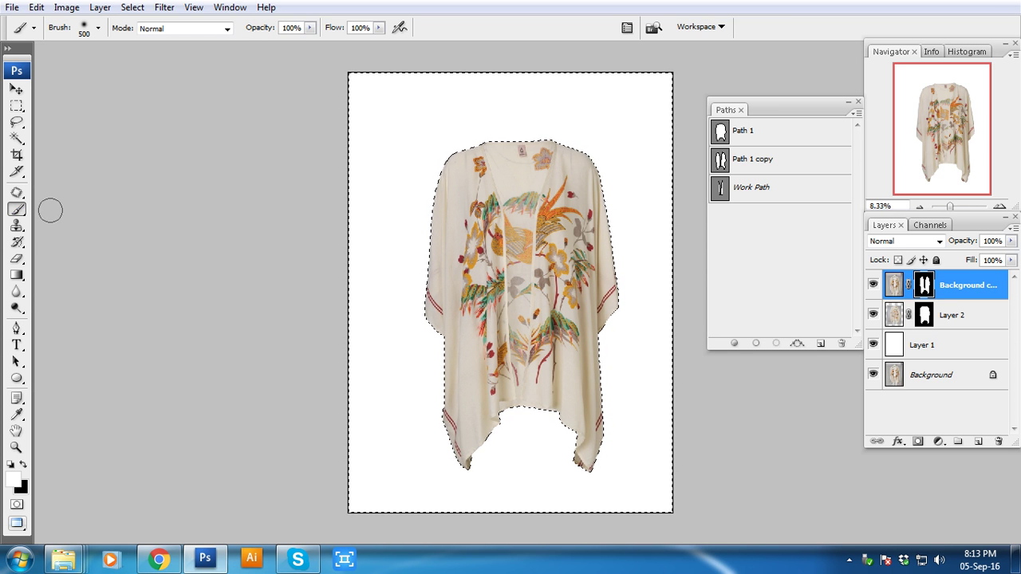
- Set black as the painting colour and inspect the shoulder, collar, tag and hem
left_click_drag(421, 131, 484, 151)
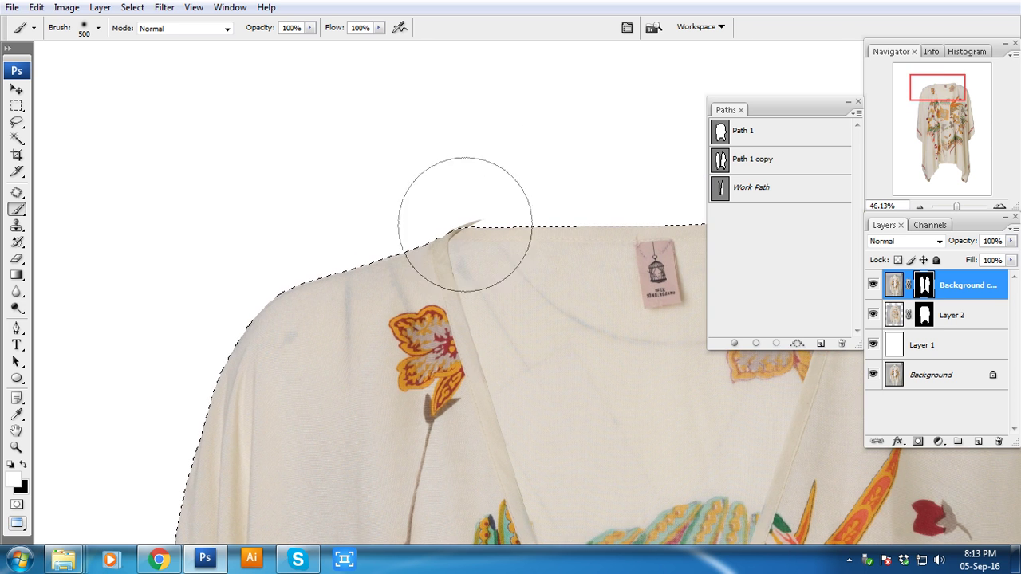
mouse_move(524, 186)
left_mouse_down()
mouse_move(447, 213)
mouse_move(547, 171)
left_mouse_up()
key("x")
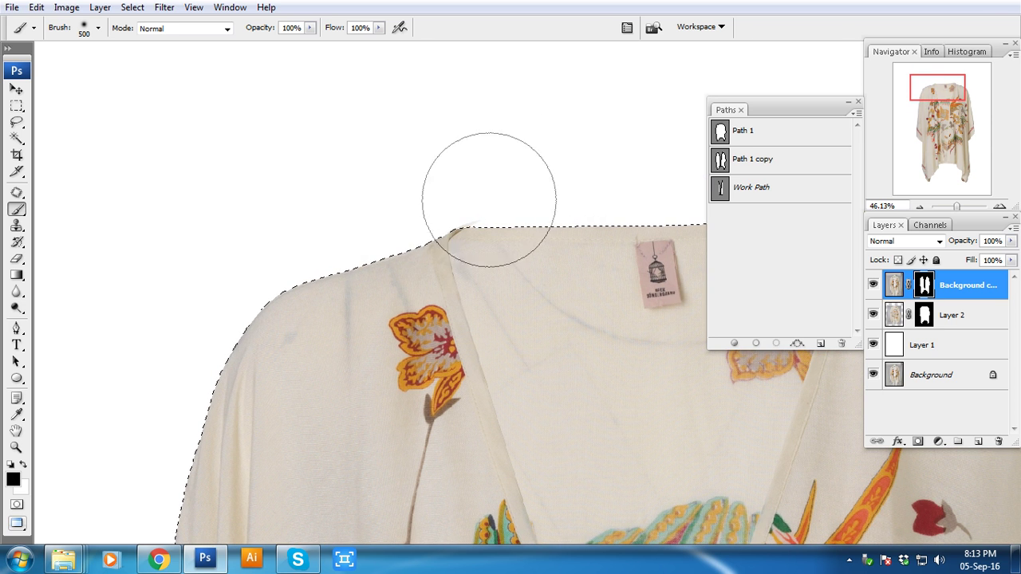
left_click_drag(653, 163, 232, 234)
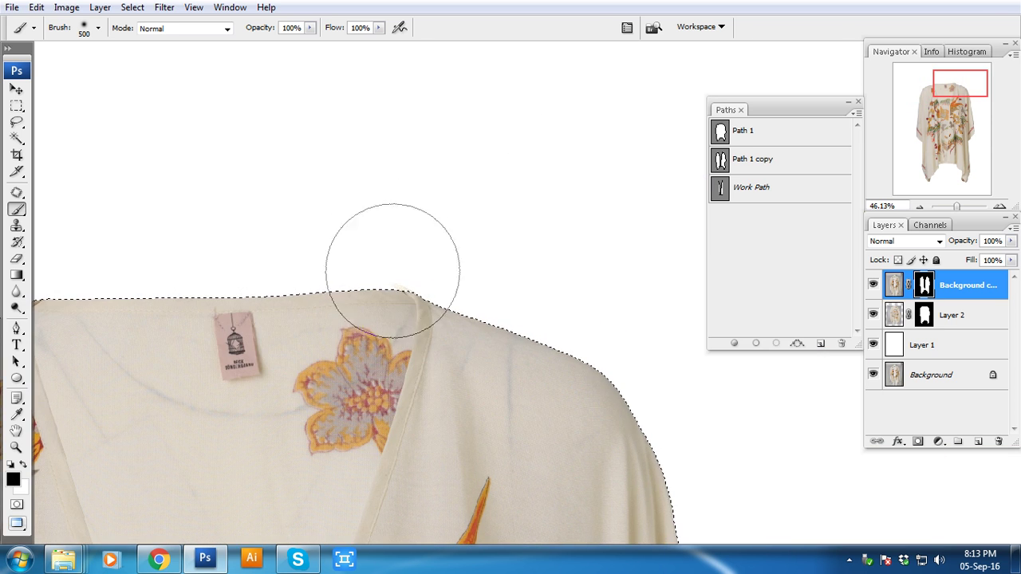
left_click_drag(313, 293, 434, 239)
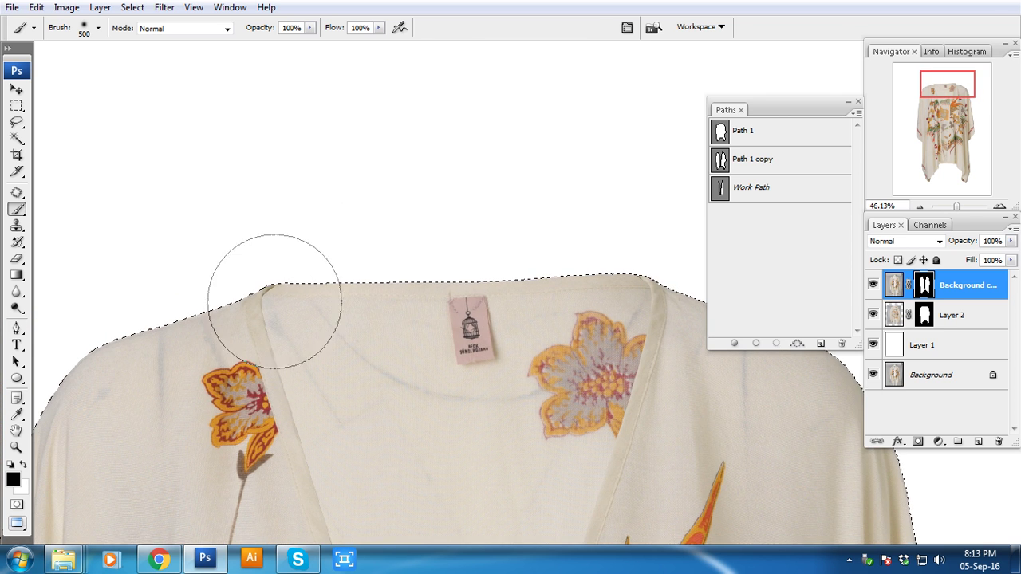
key("ctrl+minus")
key("ctrl+minus")
scroll(424, 390, "down", 3)
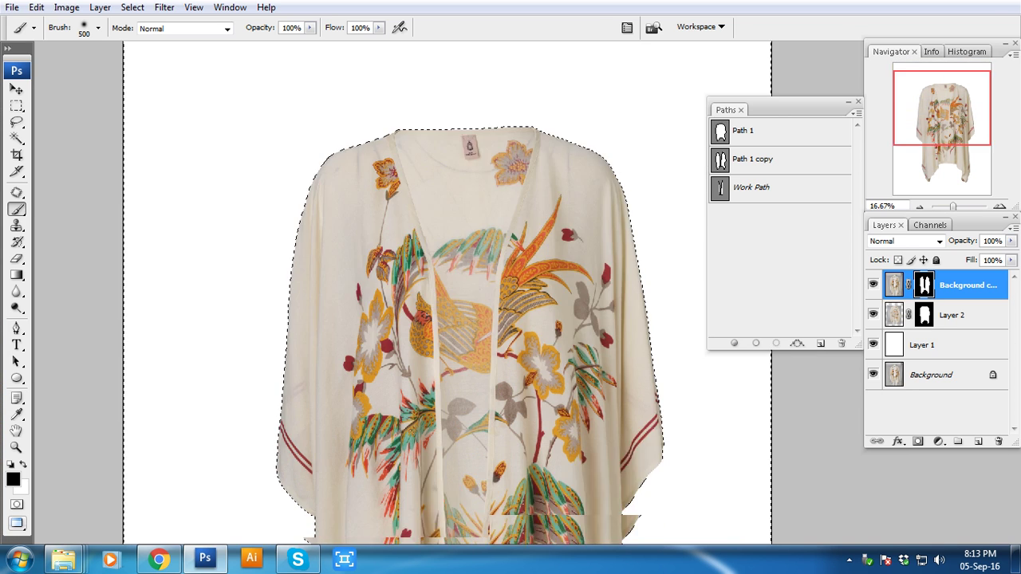
scroll(424, 391, "down", 2)
key("ctrl+plus")
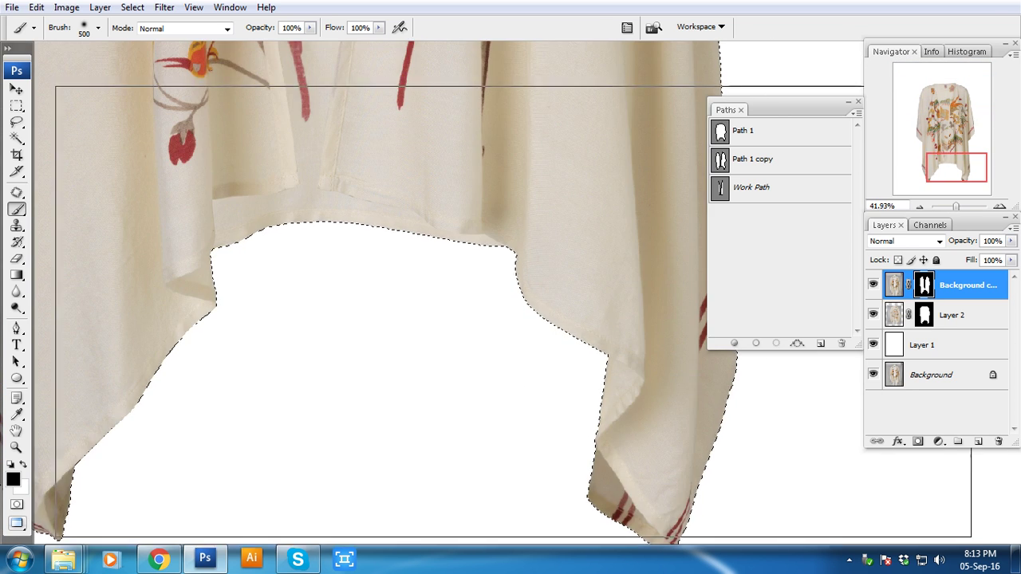
key("ctrl+minus")
key("ctrl+minus")
scroll(327, 205, "up", 5)
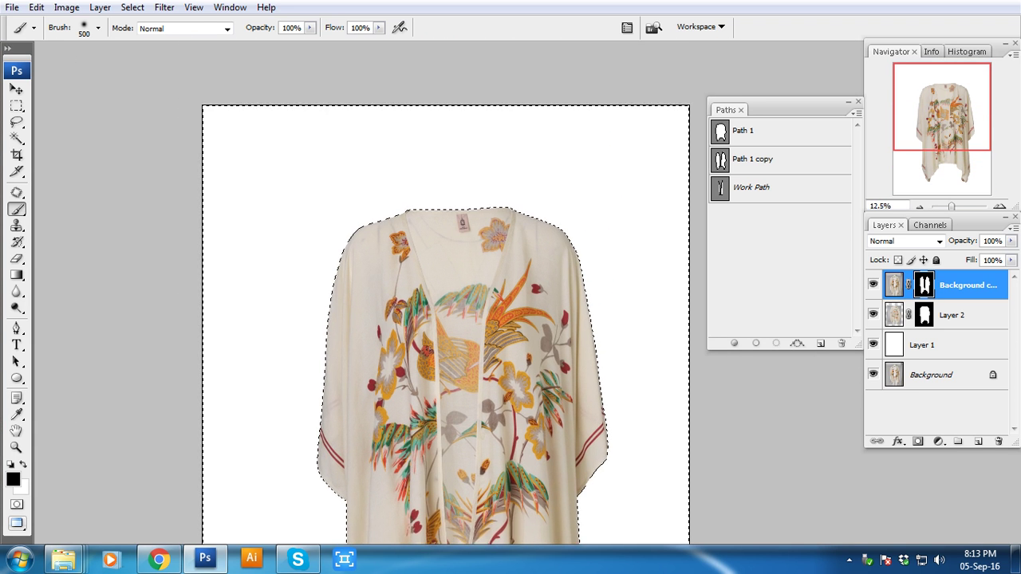
left_click_drag(308, 199, 569, 279)
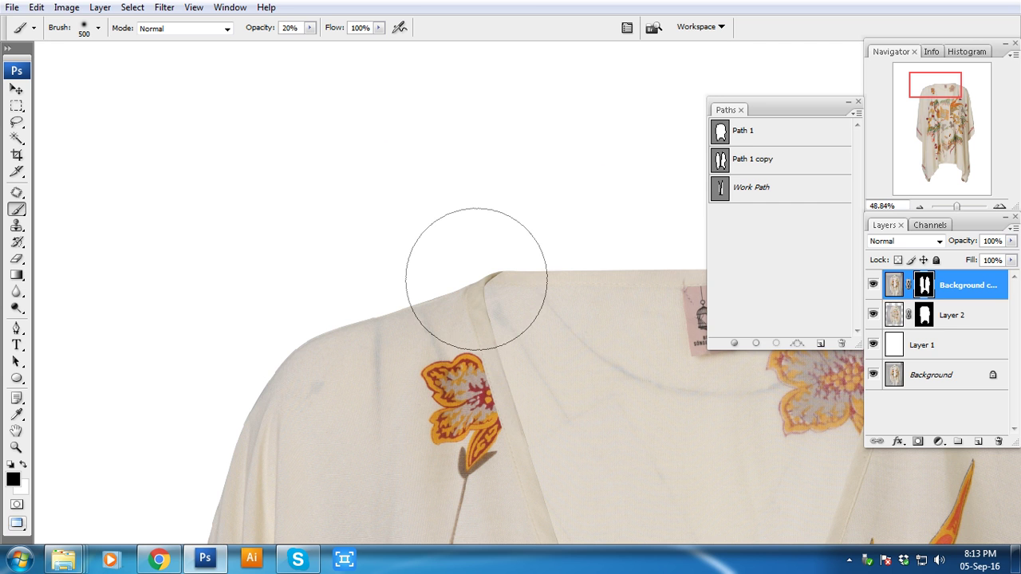
- Set a 10 px Brush at 20% opacity and zoom in on the kimono's shoulder
key("bracketleft")
key("bracketleft")
key("bracketleft")
key("bracketleft")
left_click_drag(483, 261, 638, 390)
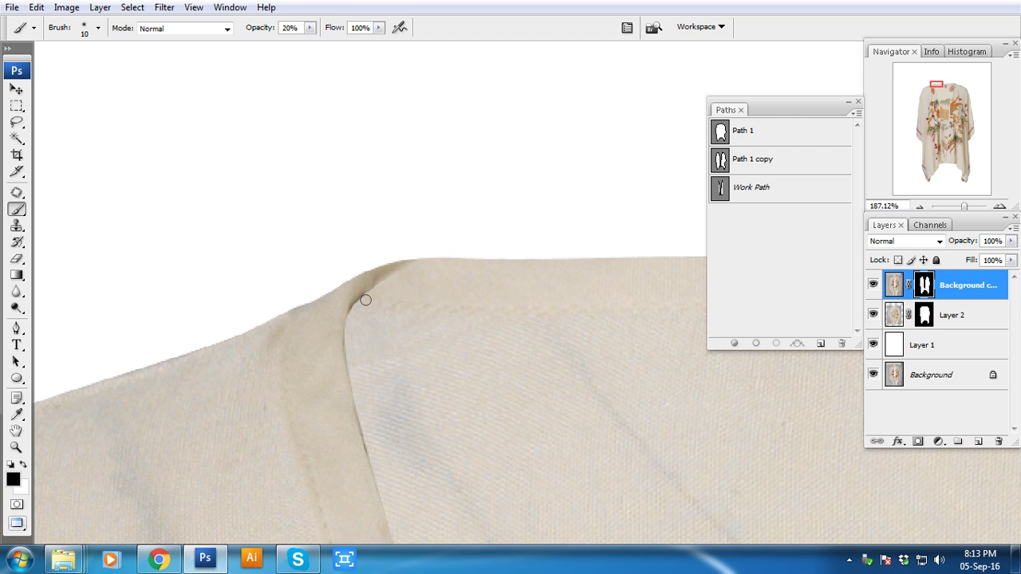
right_click(435, 271)
key("Escape")
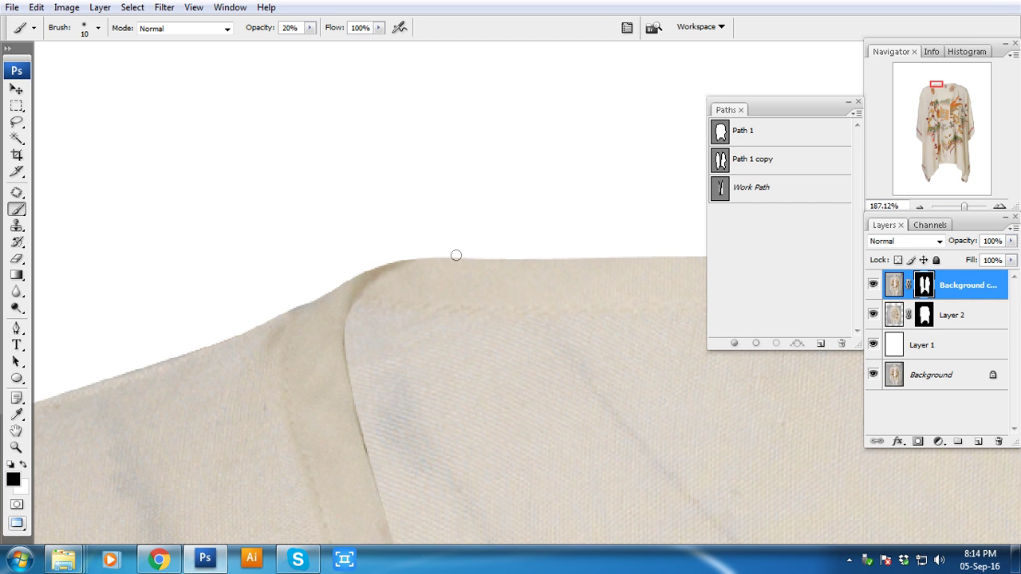
left_click_drag(412, 273, 523, 193)
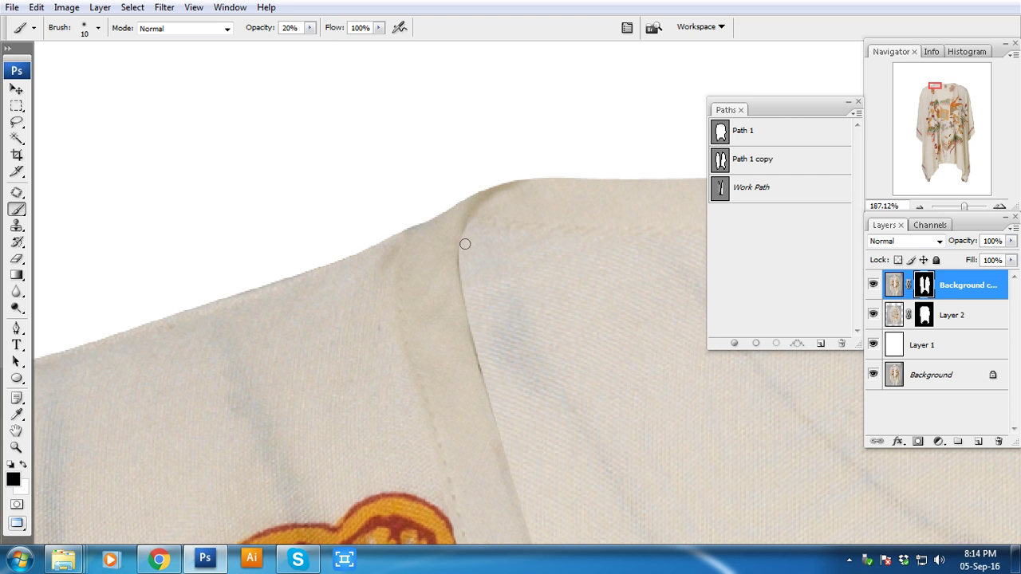
- Softly paint Background copy's mask along the shoulder edge and seam, then view the whole garment
left_click_drag(486, 206, 528, 186)
left_click_drag(506, 192, 466, 254)
scroll(473, 243, "down", 4)
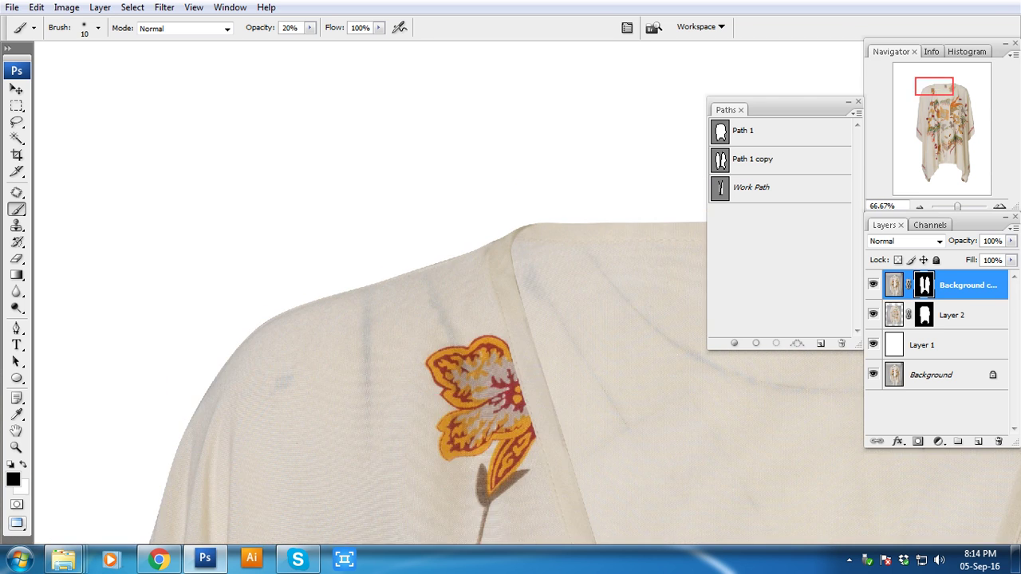
scroll(457, 253, "up", 4)
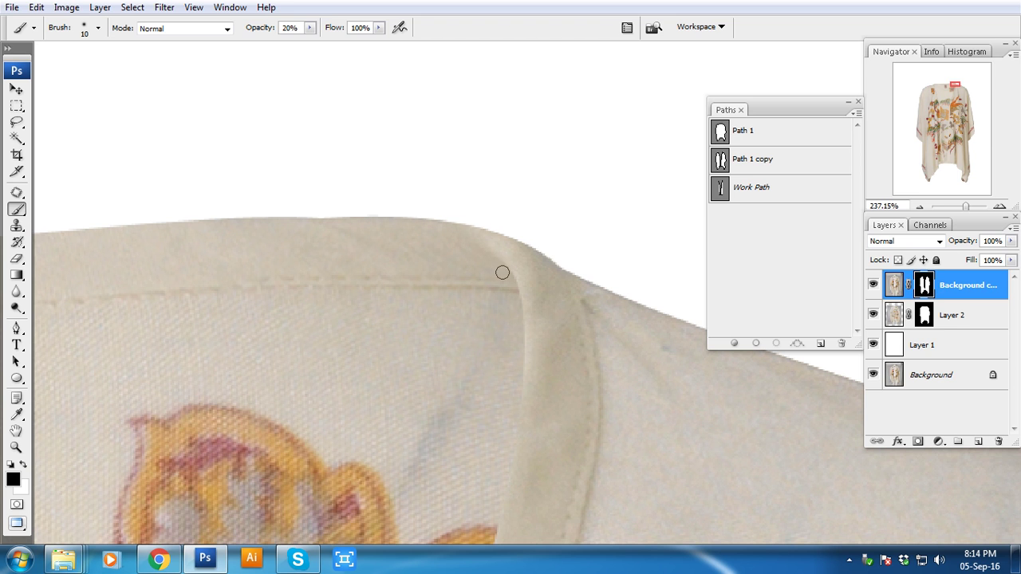
key("ctrl+minus")
key("ctrl+minus")
key("ctrl+minus")
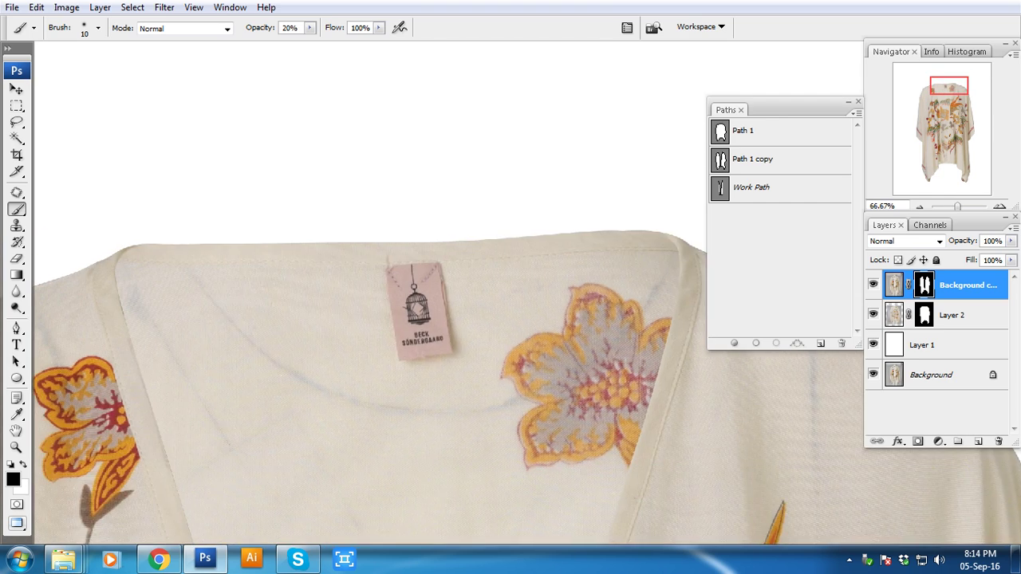
left_click_drag(398, 358, 507, 366)
scroll(447, 303, "down", 5)
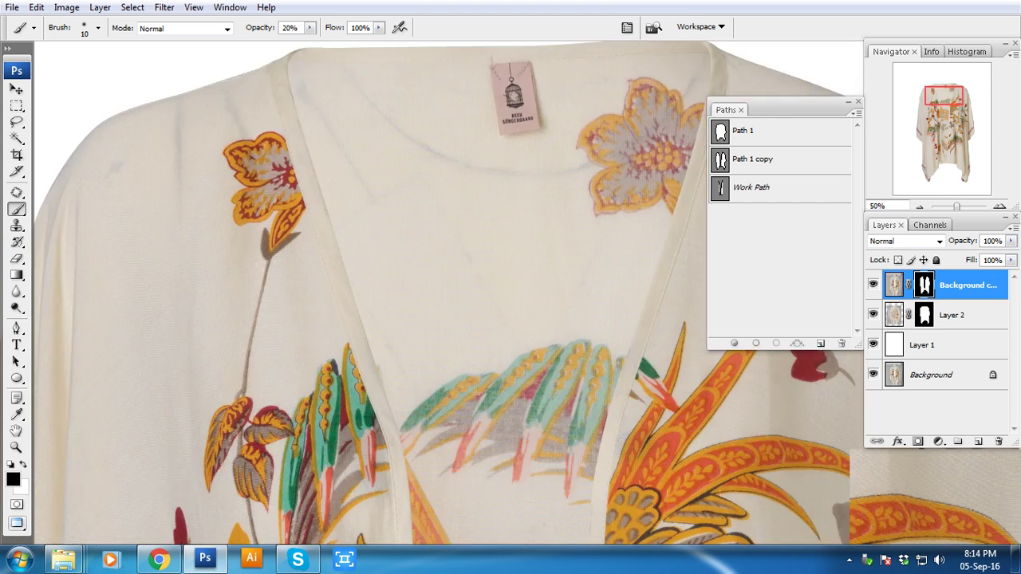
key("ctrl+minus")
key("ctrl+minus")
key("ctrl+minus")
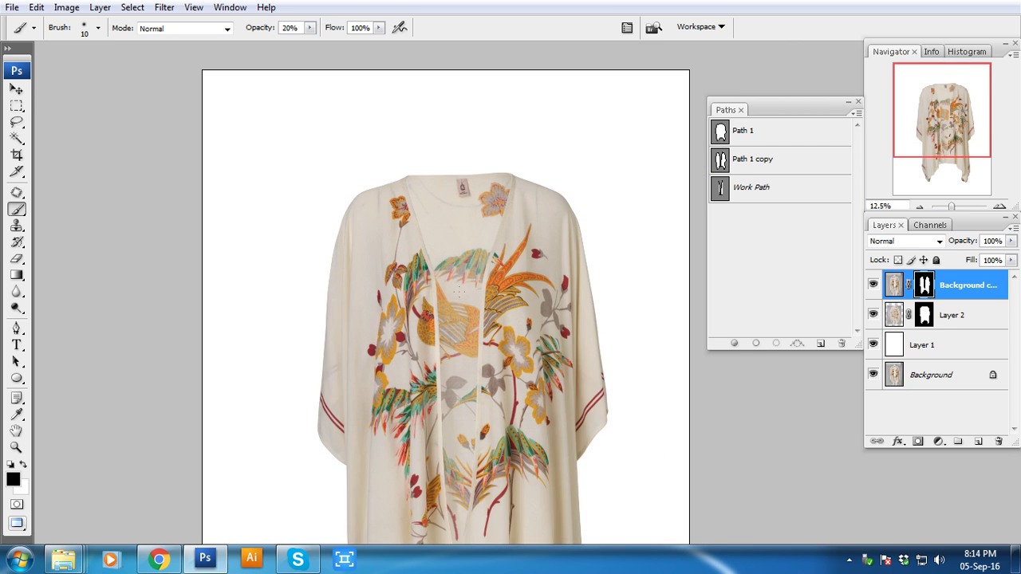
key("ctrl+minus")
key("ctrl+minus")
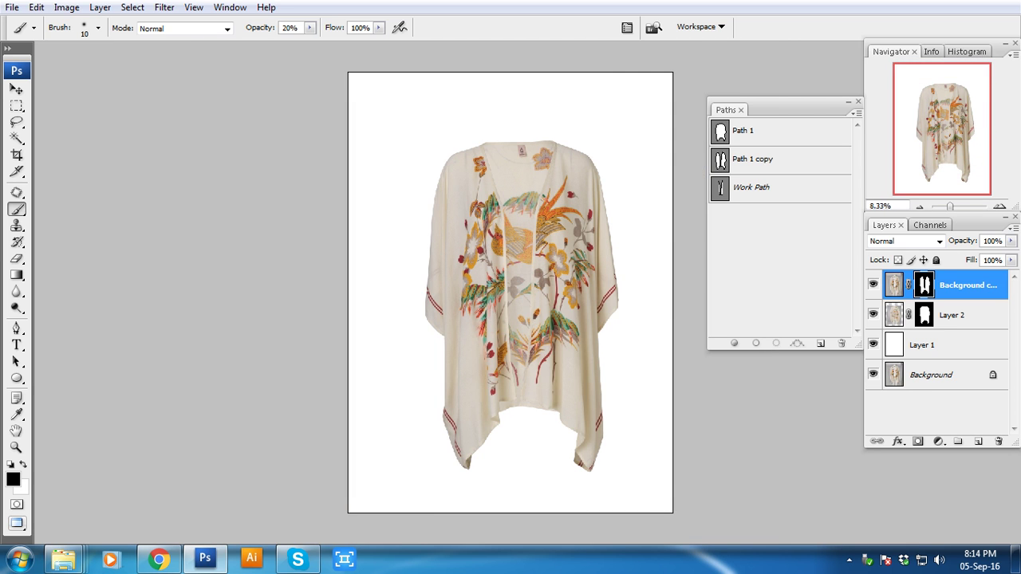
- Add a new Layer 3 and paint large soft black shading down the garment's centre opening
left_click(977, 441, "ctrl")
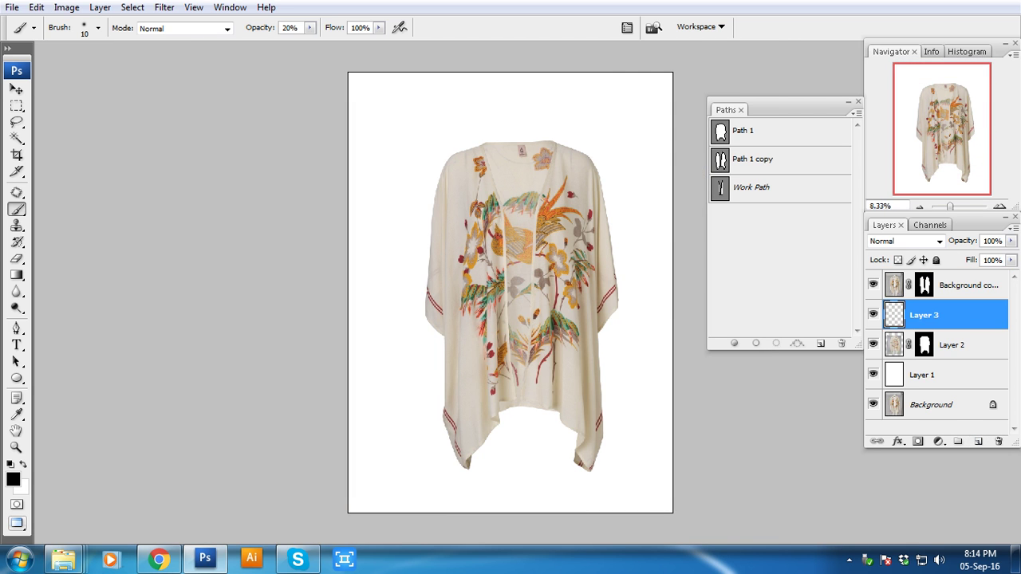
key("ctrl+Return")
key("bracketright")
key("bracketright")
key("bracketright")
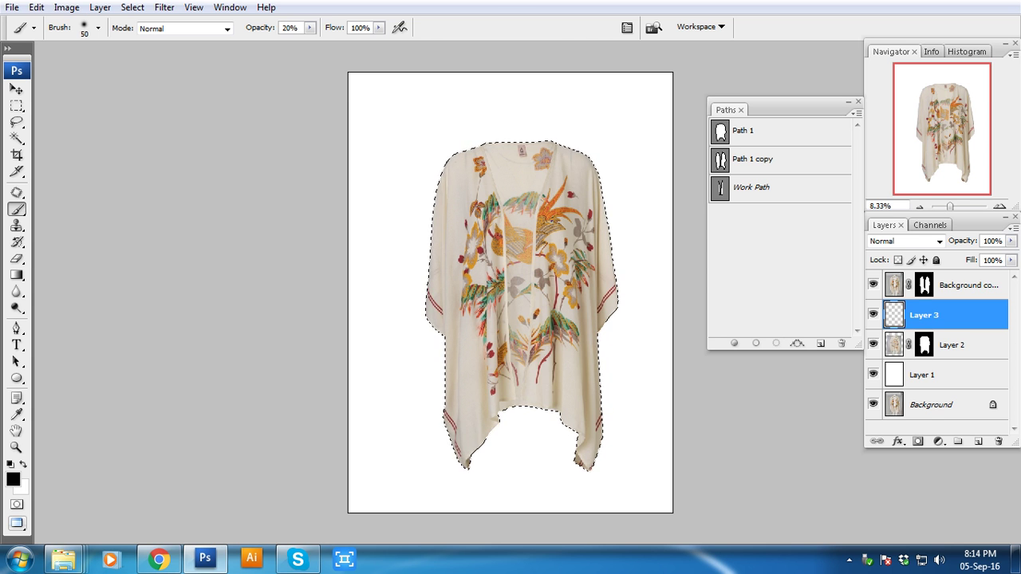
key("0")
key("bracketright")
key("bracketright")
key("bracketright")
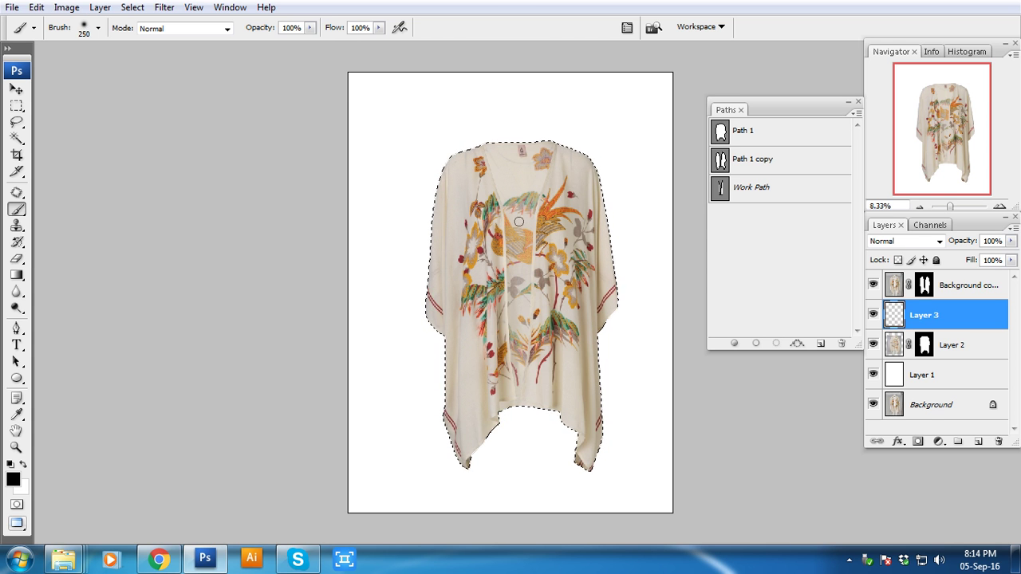
key("bracketright")
key("bracketright")
key("bracketright")
mouse_move(496, 142)
left_mouse_down()
mouse_move(507, 372)
mouse_move(529, 426)
left_mouse_up()
key("ctrl+d")
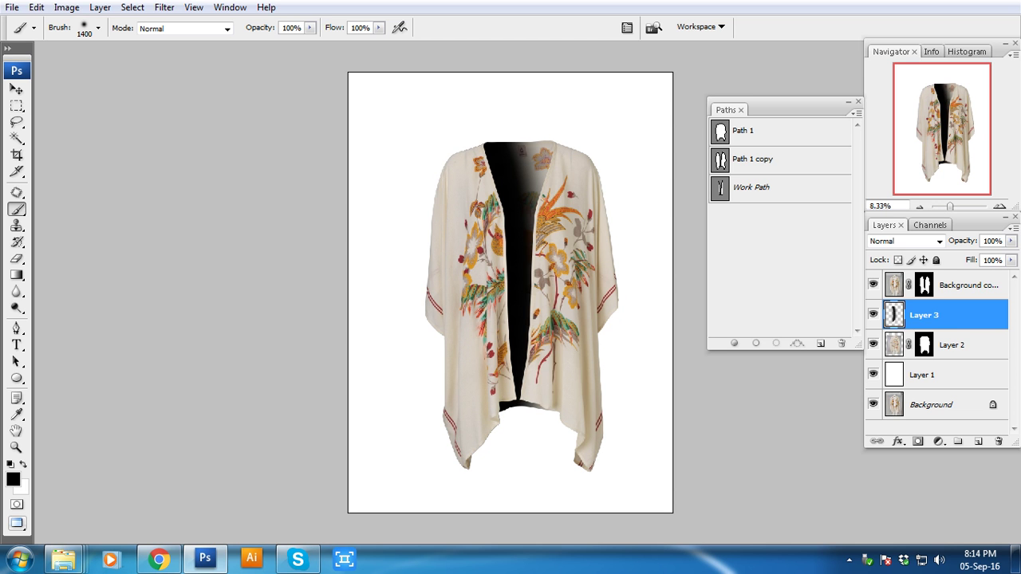
- Give Layer 3 a Hide All mask and paint white to reveal shading down the centre opening
left_click(917, 441, "alt")
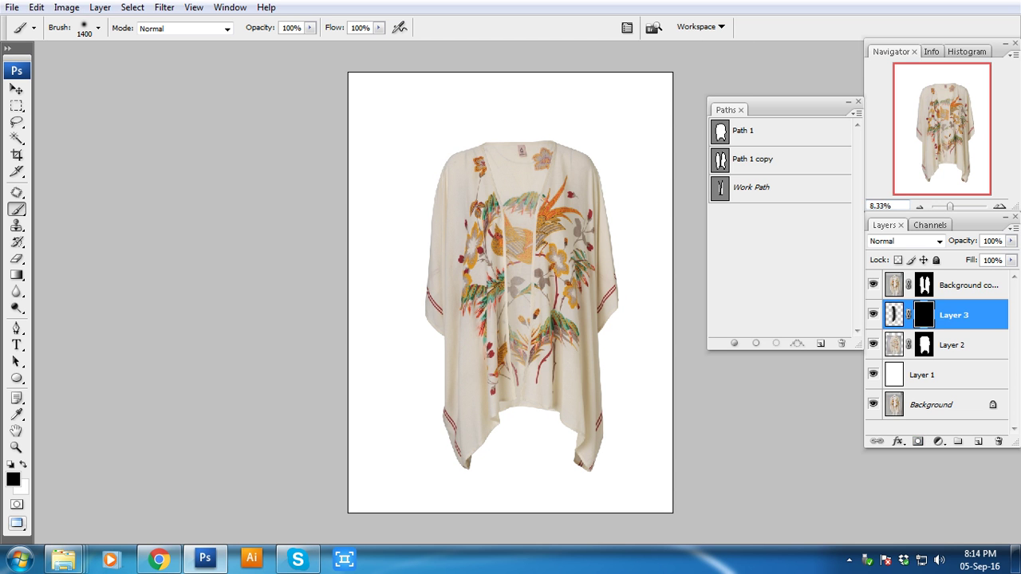
key("ctrl+shift+d")
key("x")
key("bracketleft")
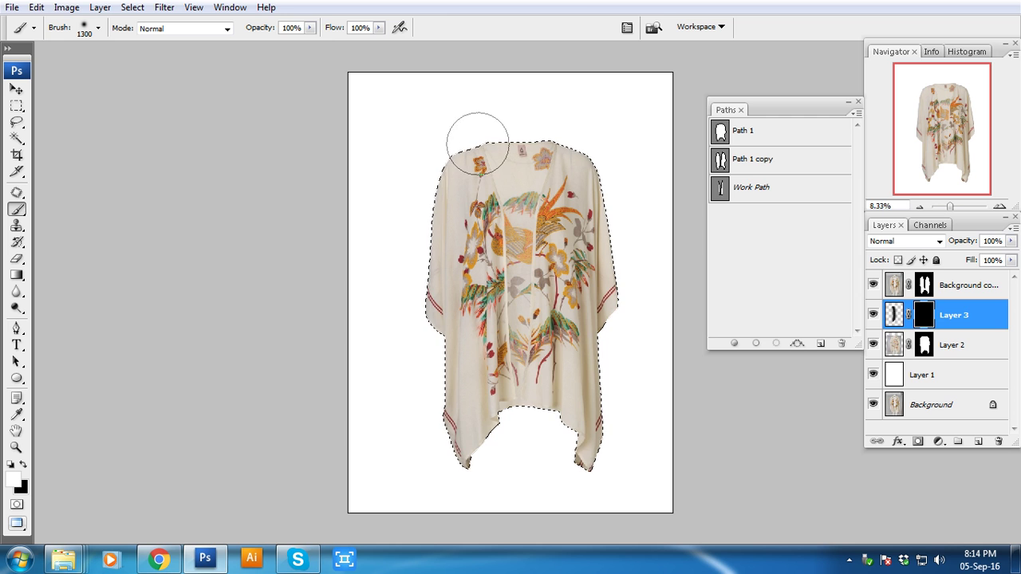
key("bracketleft")
mouse_move(485, 144)
left_mouse_down()
mouse_move(497, 233)
mouse_move(487, 412)
left_mouse_up()
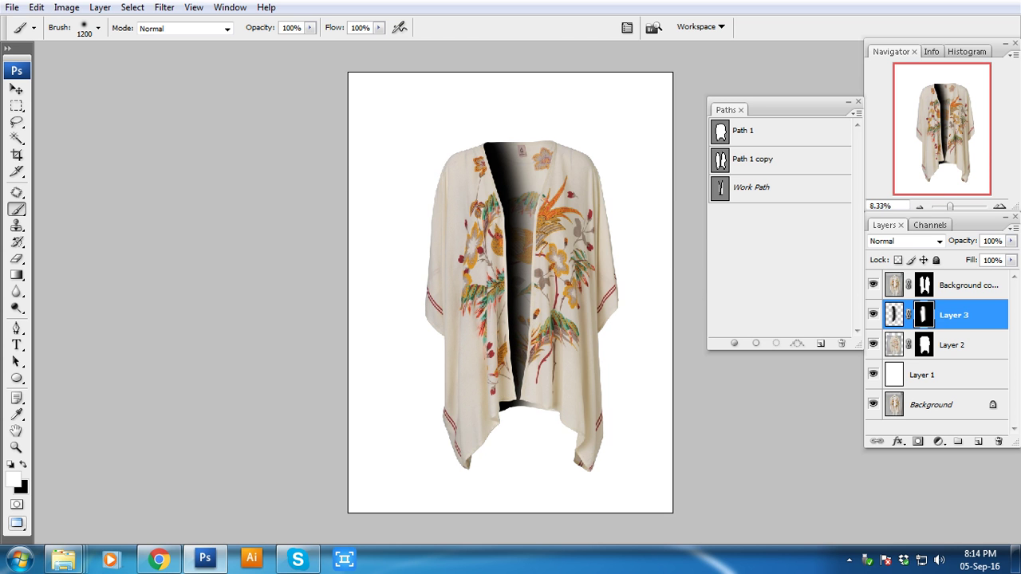
- Paint Layer 3's mask black outside the garment using an inverted, 2 px feathered garment selection
left_click(923, 316, "alt")
left_click(923, 345, "ctrl")
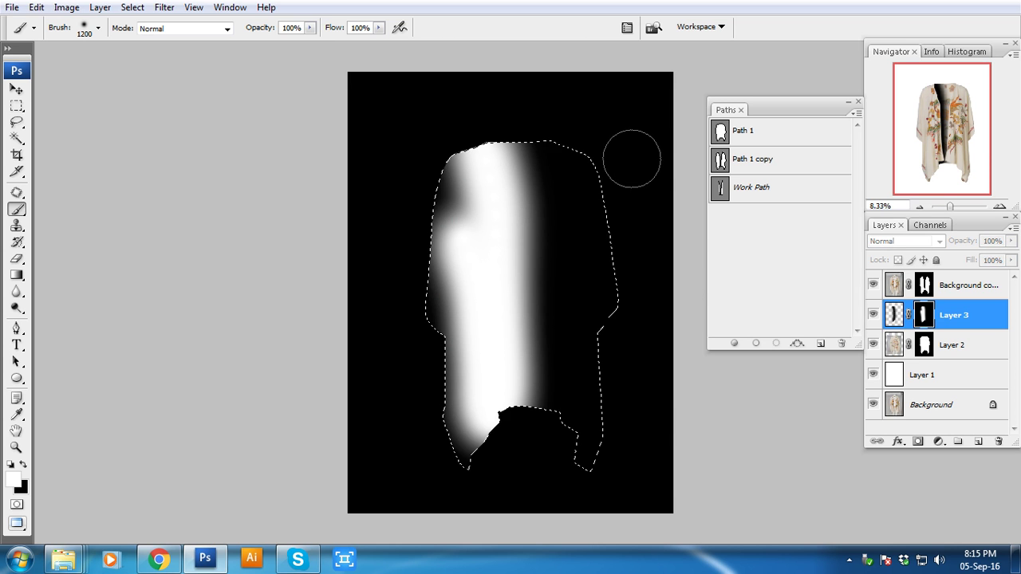
key("ctrl+alt+d")
key("Return")
key("ctrl+alt+d")
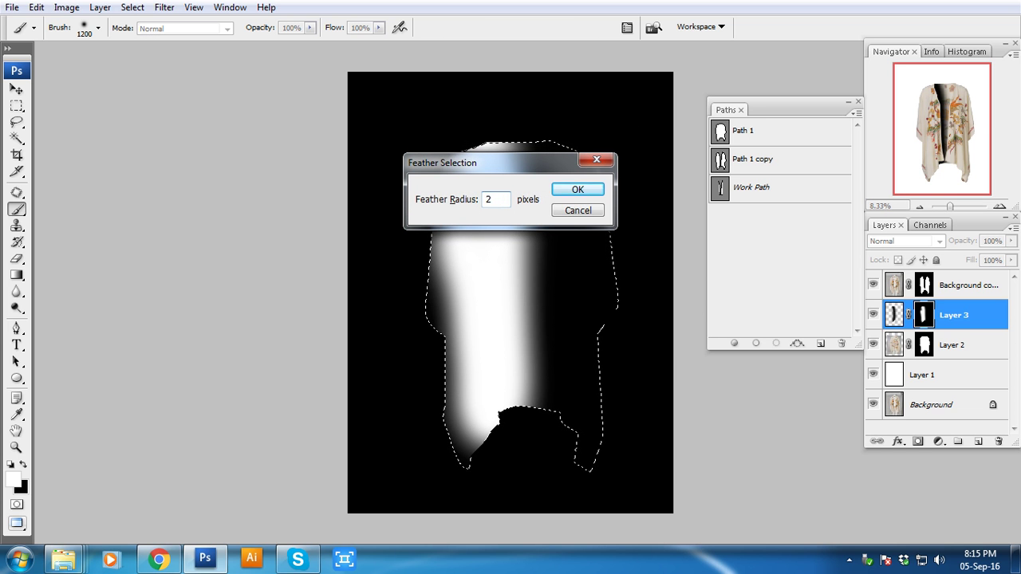
key("Return")
key("ctrl+shift+i")
key("x")
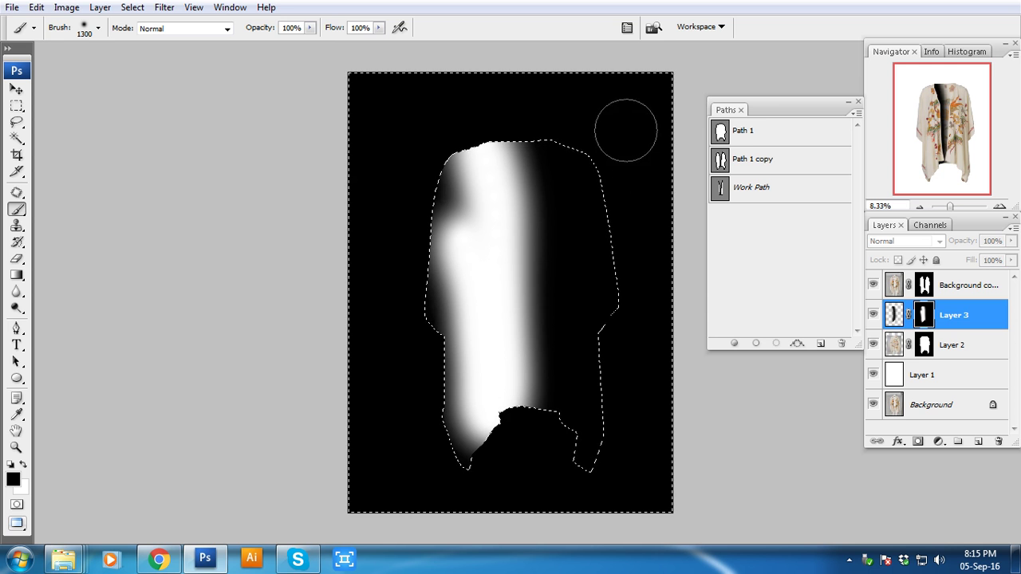
key("bracketright")
key("bracketright")
key("bracketright")
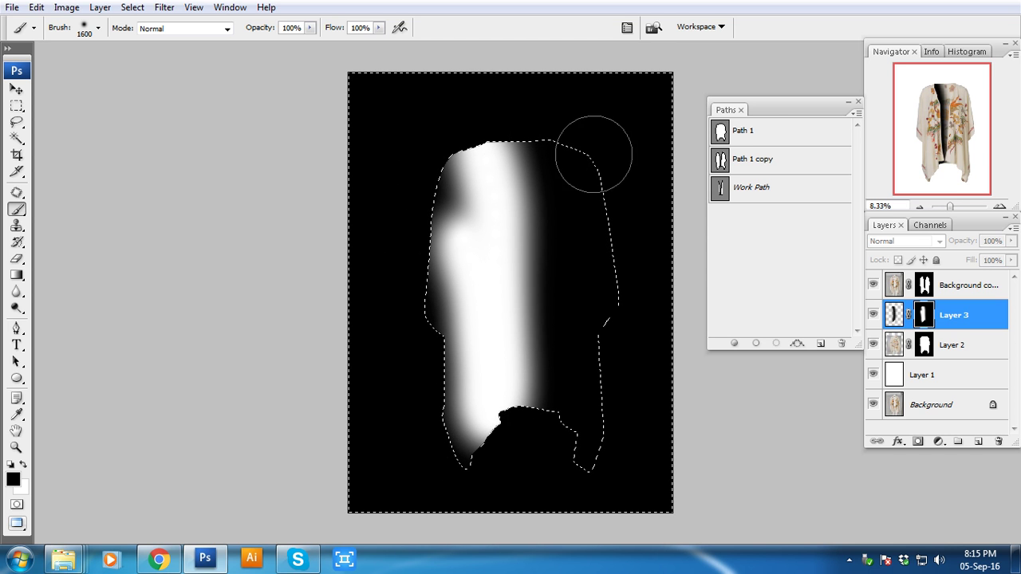
left_click_drag(588, 149, 558, 159)
key("ctrl+grave")
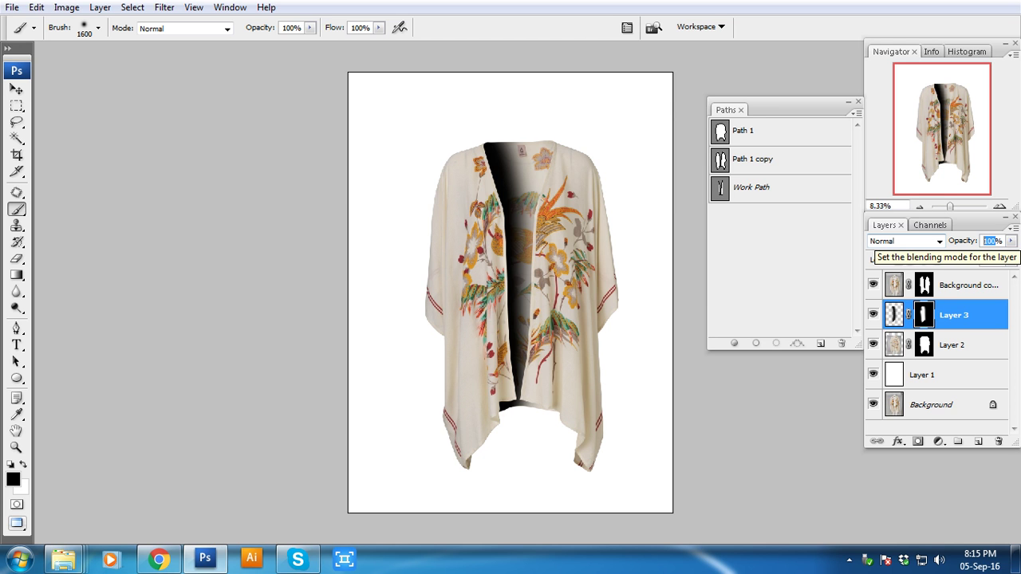
- Set Layer 3's opacity to 30% and display the centre-opening Work Path again
type("30")
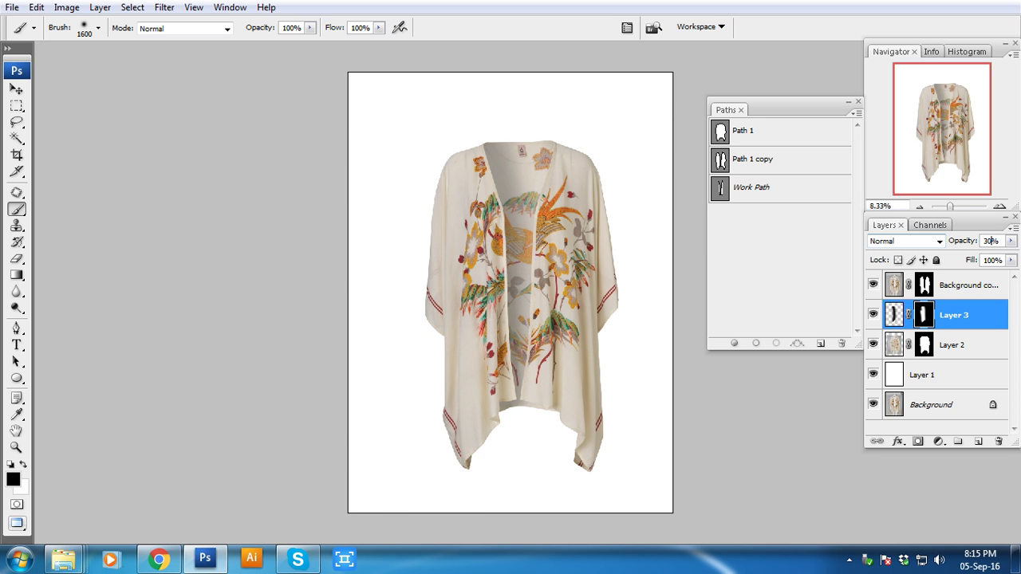
scroll(446, 171, "up", 2)
scroll(479, 240, "up", 2)
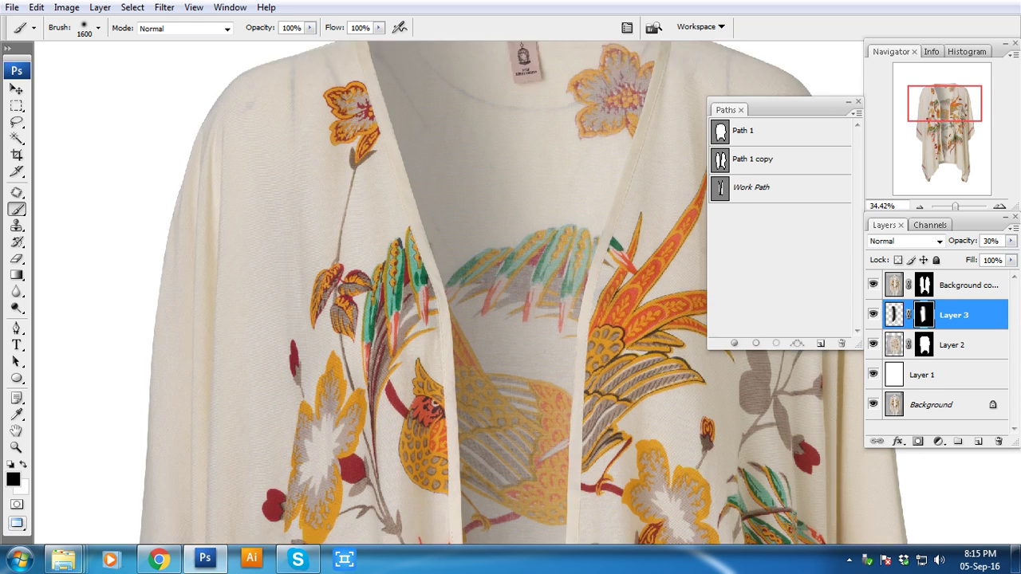
scroll(510, 292, "down", 1)
scroll(446, 287, "down", 1)
scroll(447, 287, "down", 1)
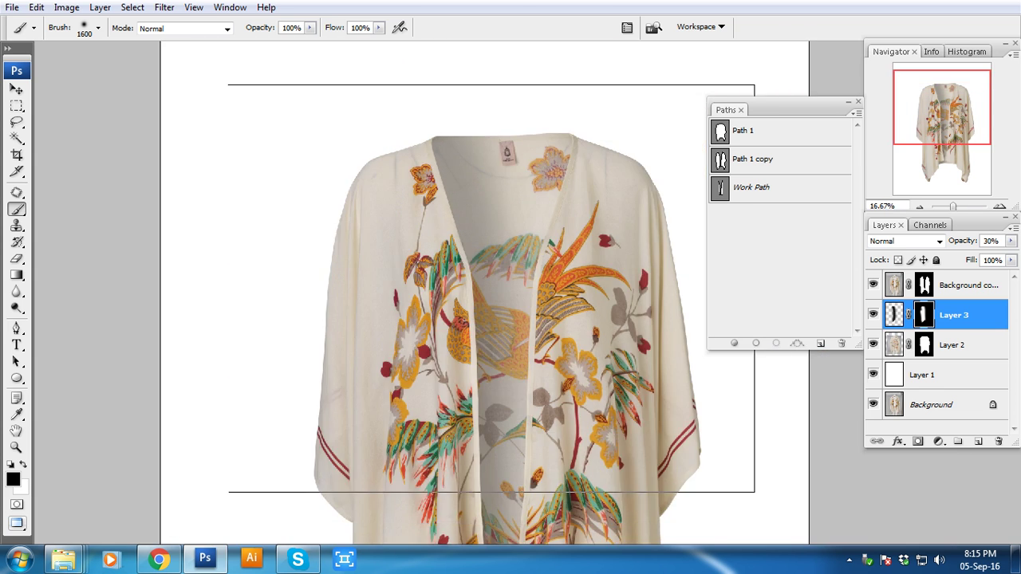
scroll(447, 287, "down", 1)
scroll(473, 289, "down", 1)
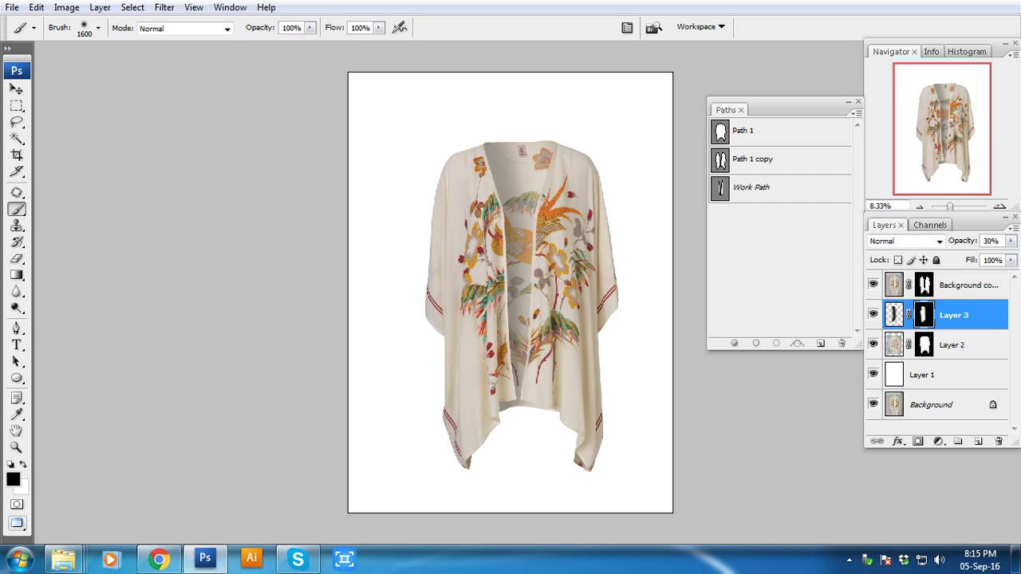
left_click(780, 187)
- Fill Background copy's mask white inside the Work Path, loaded as a 2 px feathered selection
key("p")
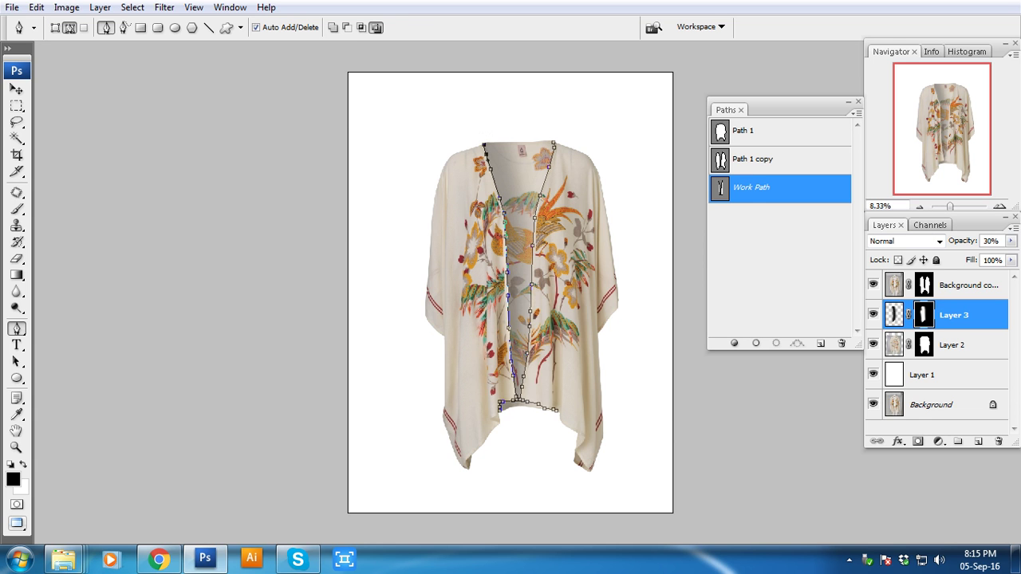
left_click(501, 404)
key("ctrl+Return")
key("ctrl+alt+d")
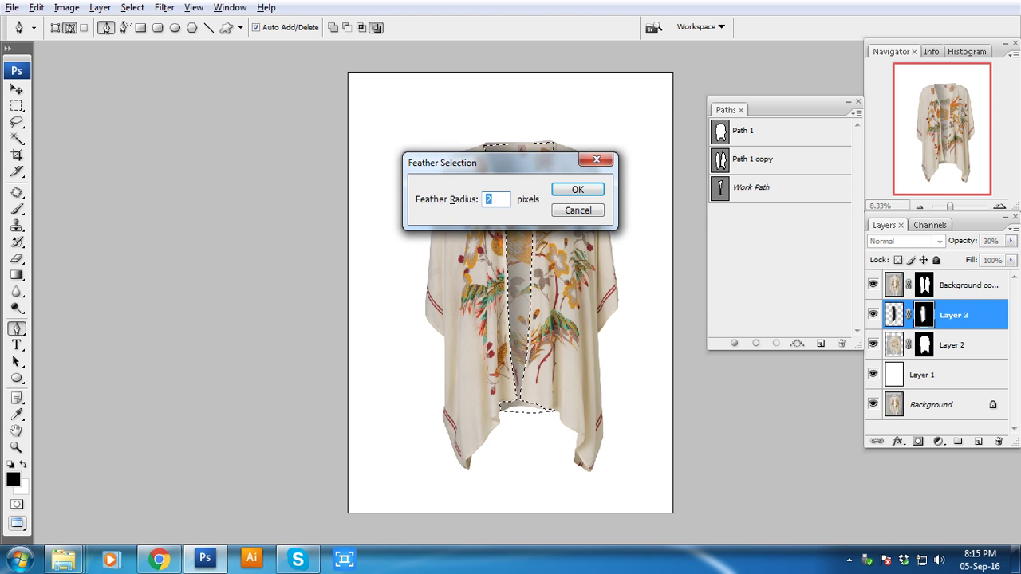
key("Return")
key("alt+bracketright")
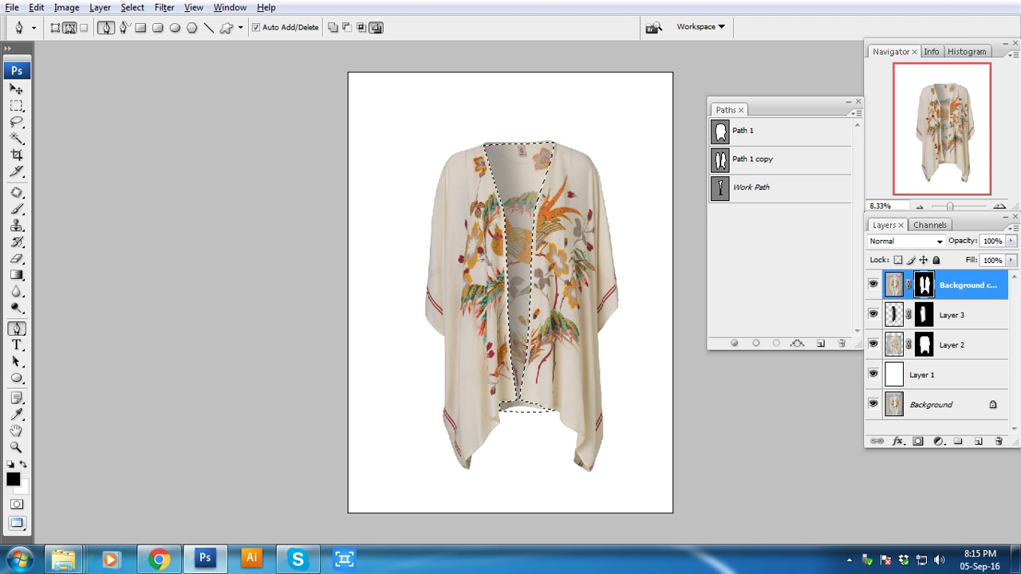
key("x")
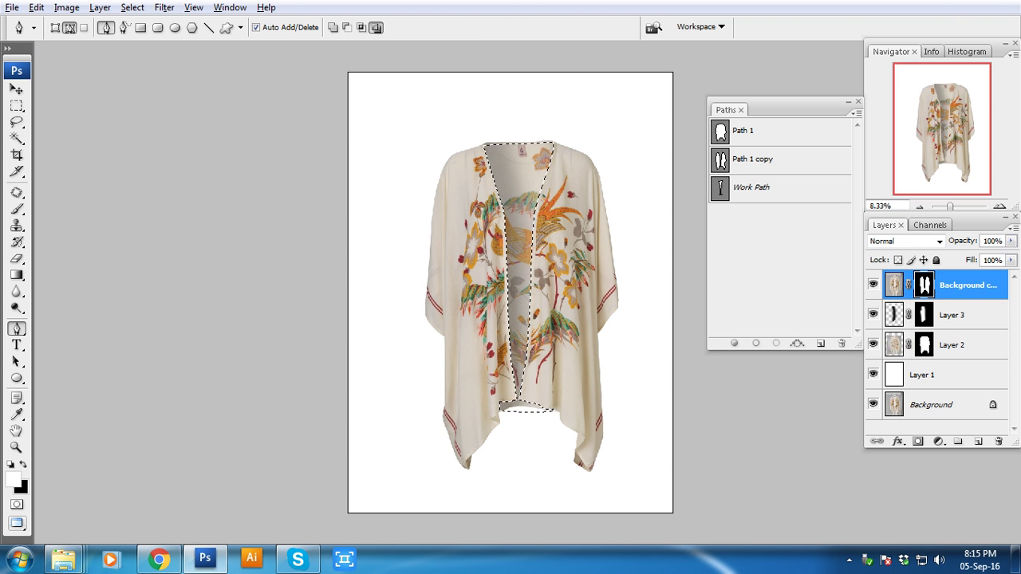
key("alt+BackSpace")
key("ctrl+d")
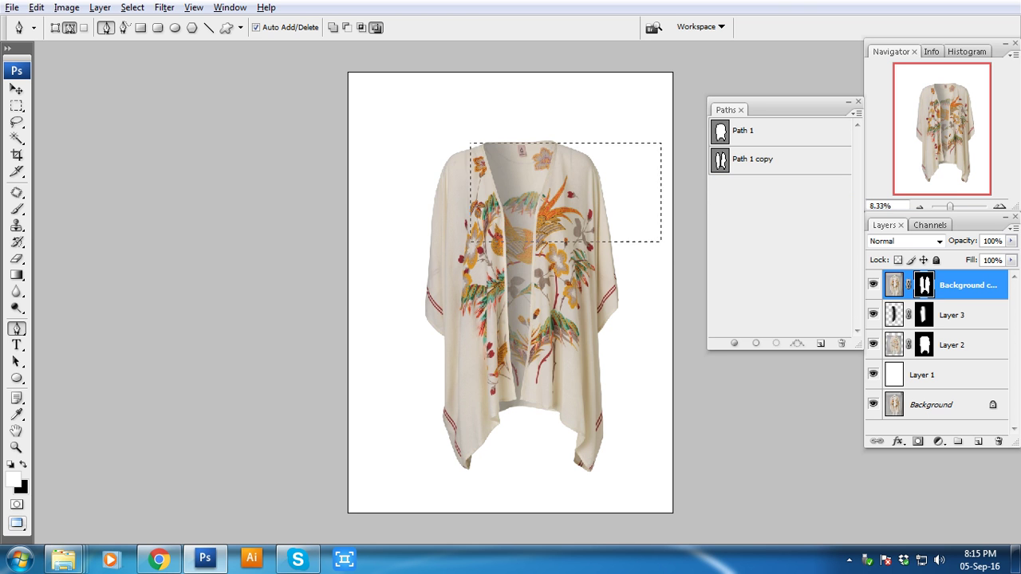
- Fill Layer 1 with black as a backdrop and zoom in on the neckline and hem
left_click_drag(470, 144, 661, 241)
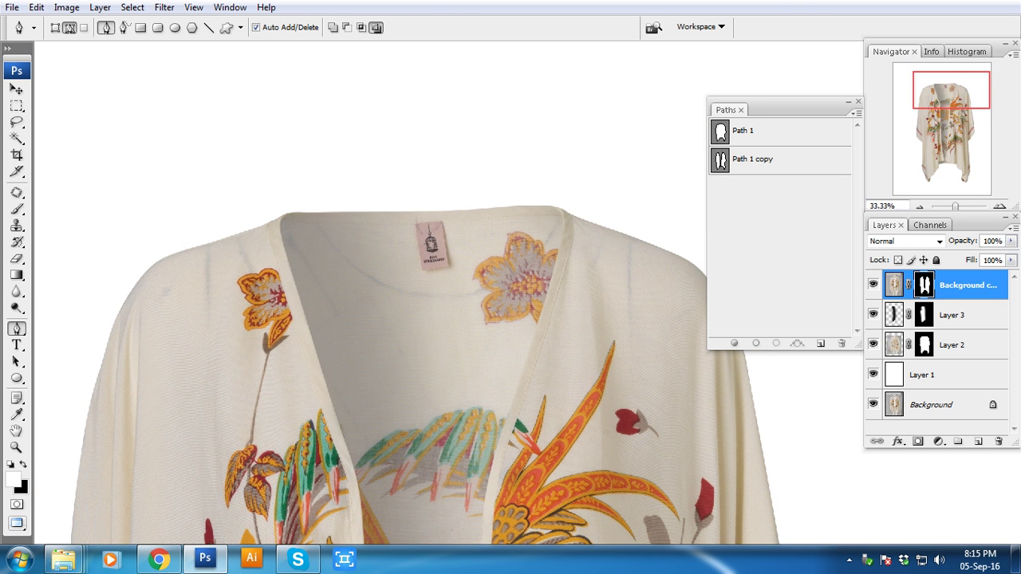
left_click(921, 374)
key("x")
key("alt+BackSpace")
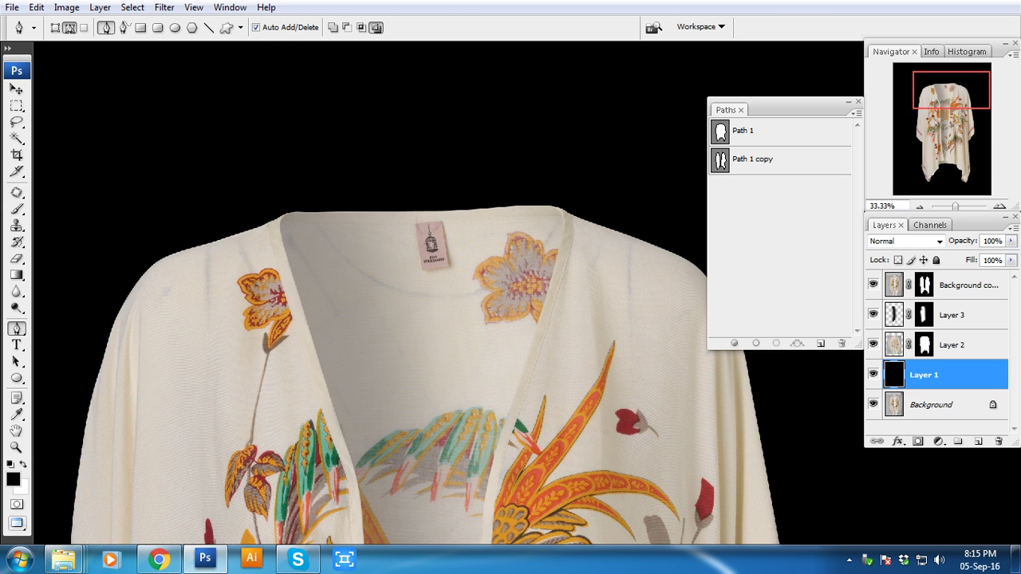
key("ctrl+minus")
key("ctrl+minus")
key("ctrl+minus")
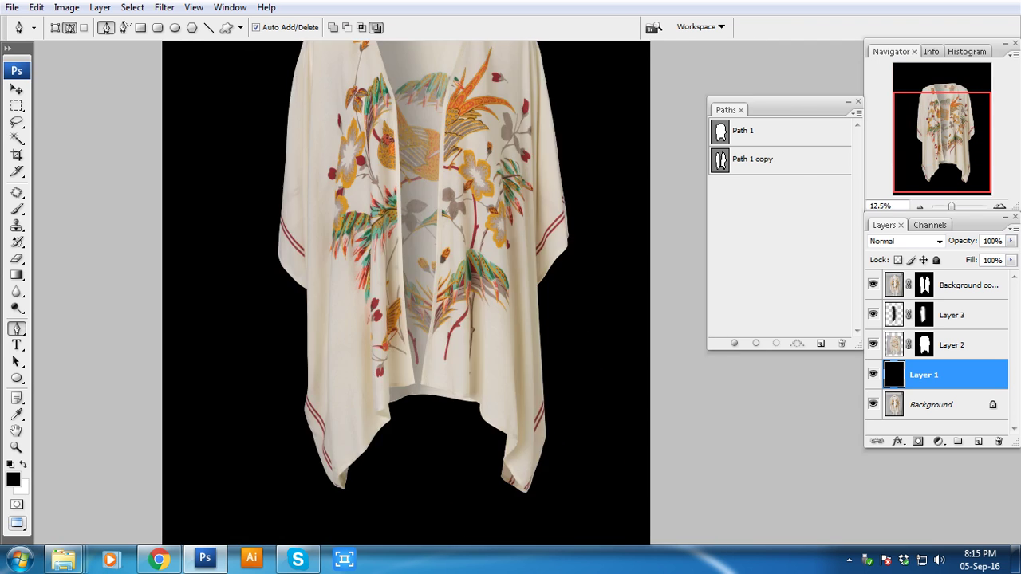
left_click_drag(318, 363, 393, 394)
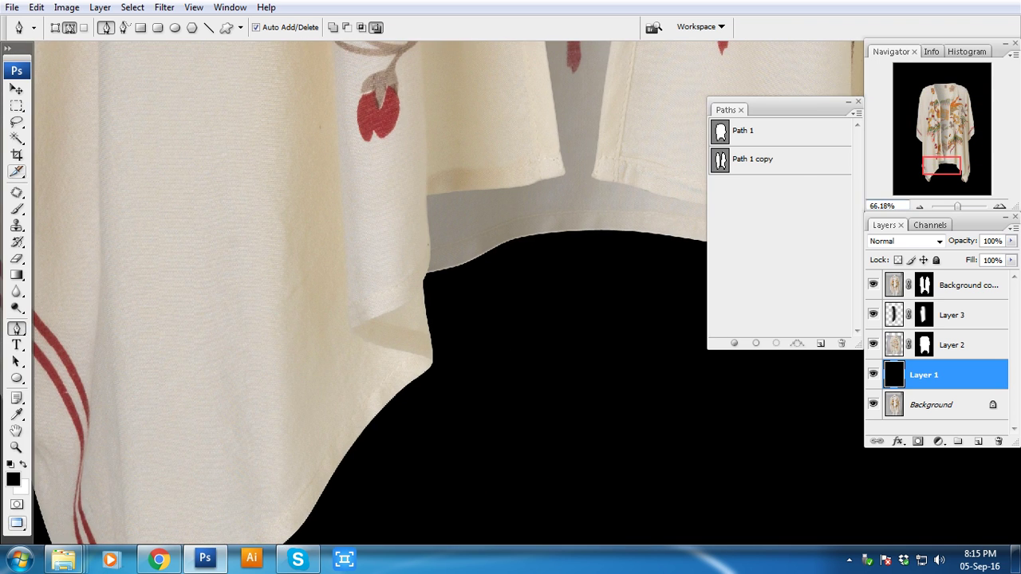
- Set up a 100 px Brush on Layer 2 with black, undoing a stray white dab
left_click(16, 209)
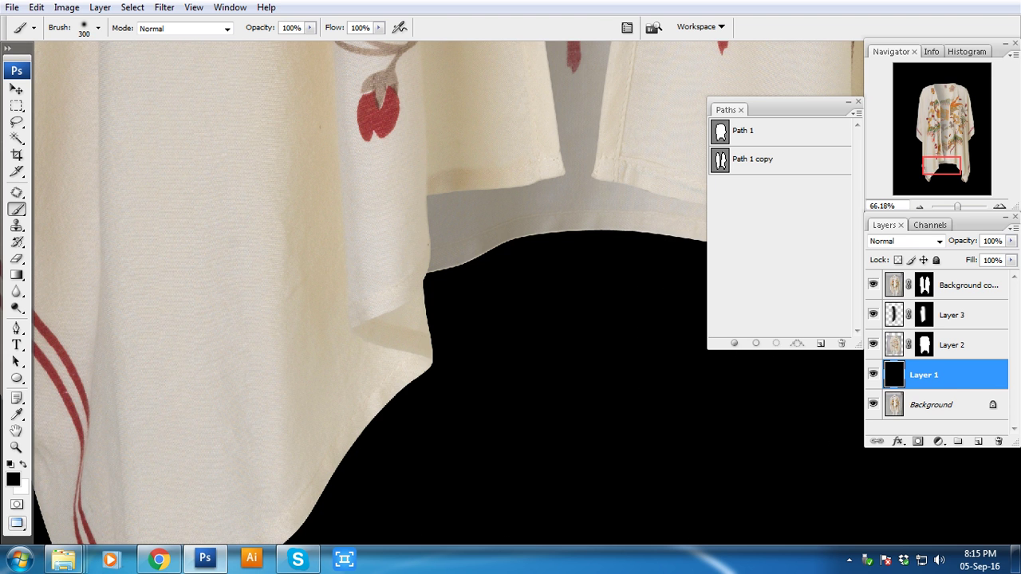
key("alt+bracketright")
key("x")
right_click(524, 333)
type("100")
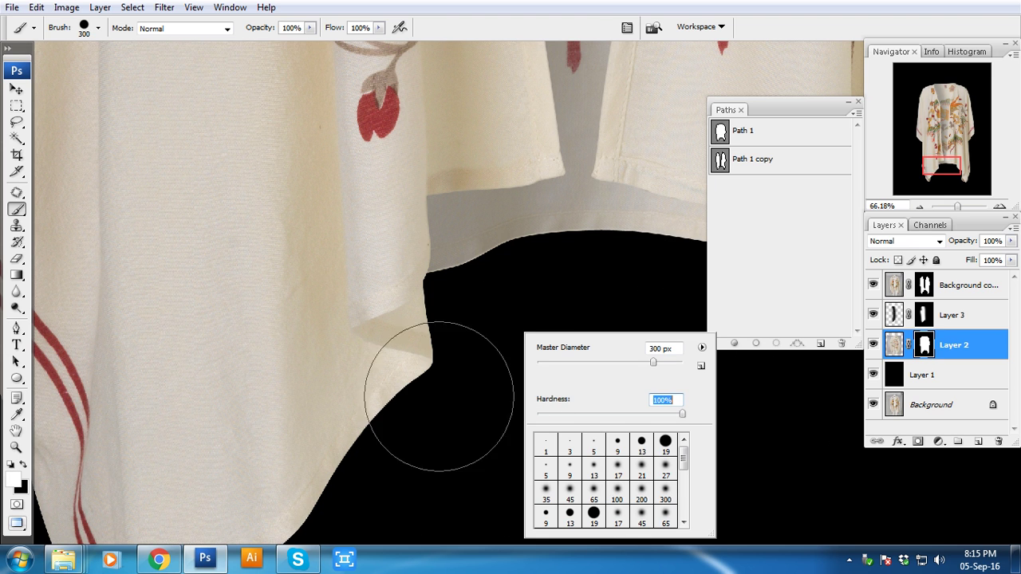
left_click(455, 371)
key("ctrl+z")
key("x")
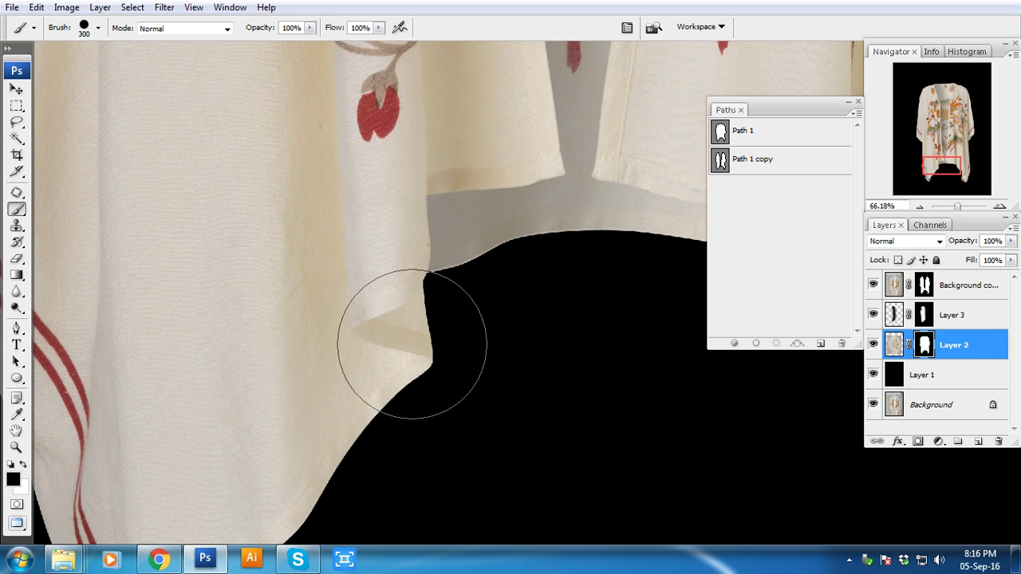
- Scroll and pan across the kimono from collar to hem, inspecting the mask edges
left_click_drag(375, 376, 421, 256)
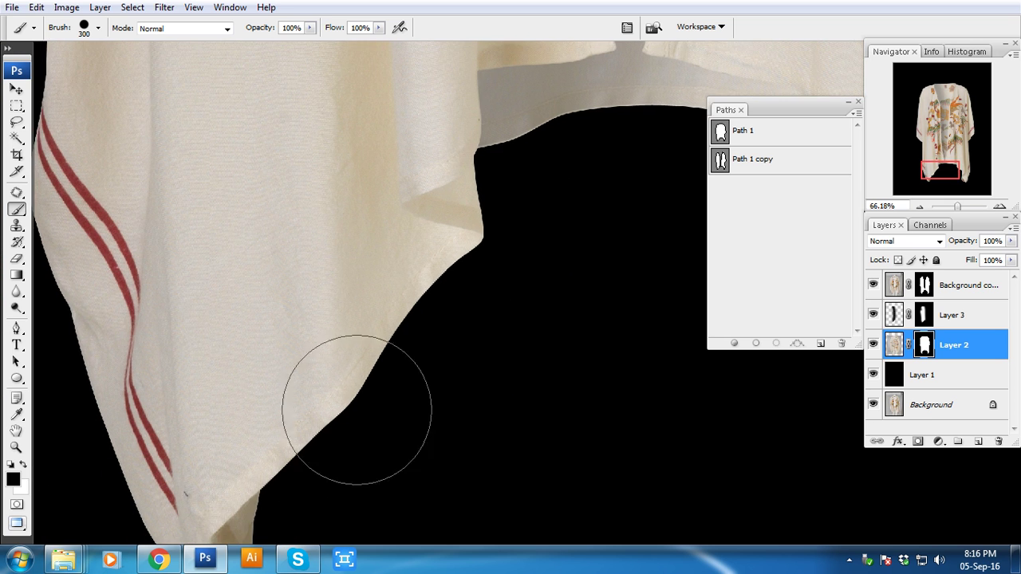
key("ctrl+minus")
key("ctrl+minus")
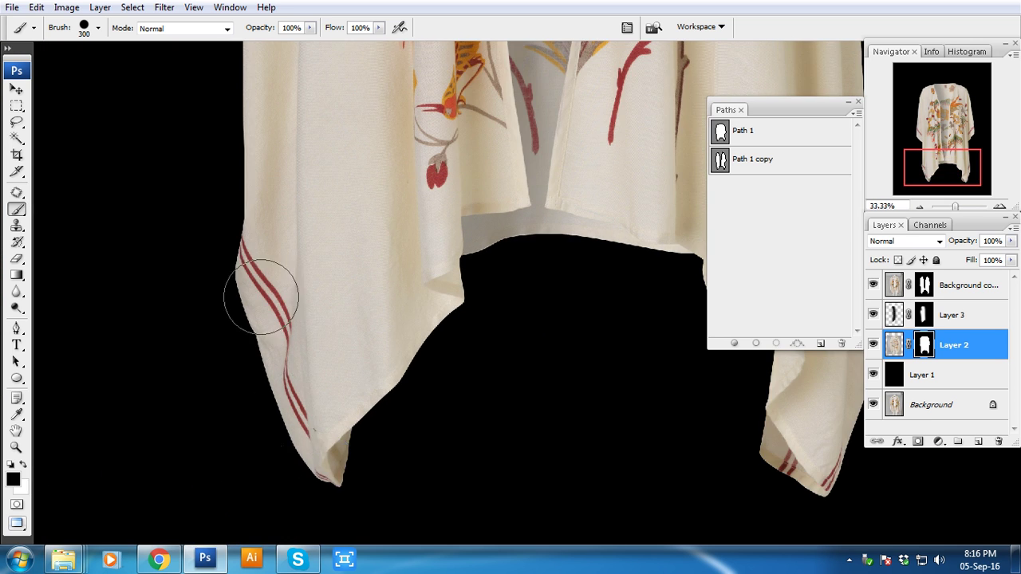
scroll(255, 296, "up", 3)
scroll(319, 335, "up", 3)
scroll(330, 343, "up", 3)
scroll(351, 415, "up", 3)
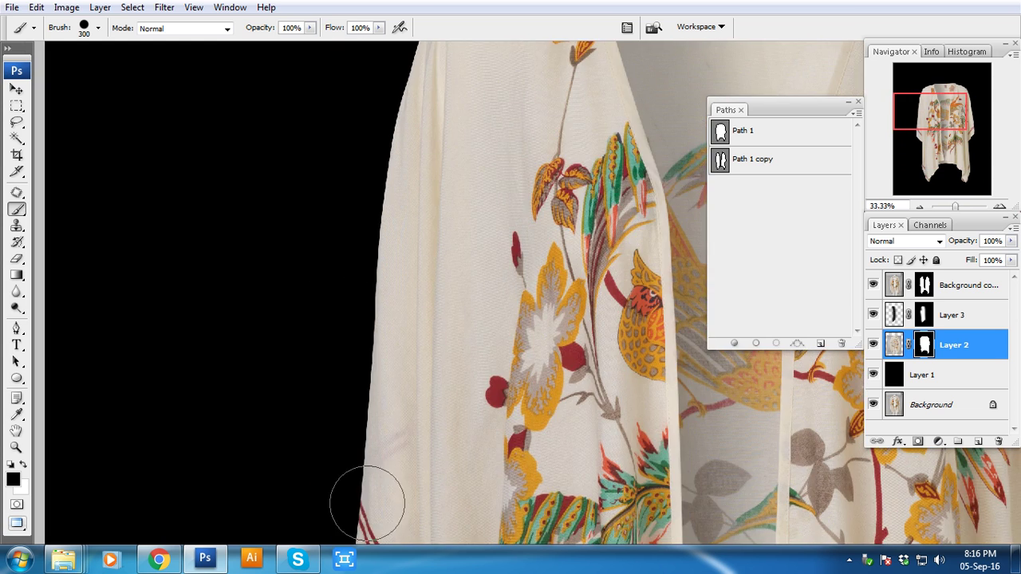
scroll(388, 474, "up", 3)
scroll(518, 159, "up", 3)
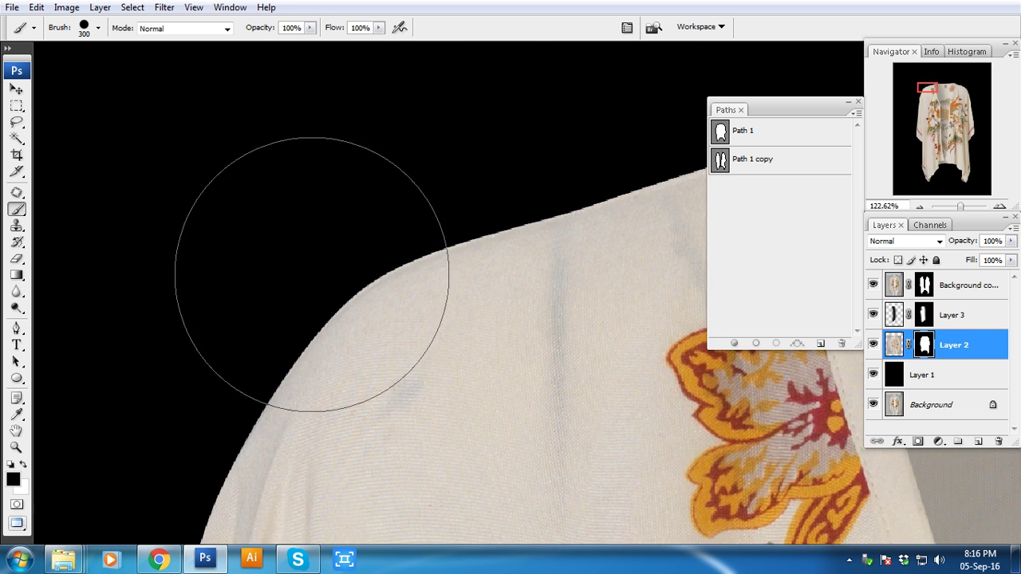
left_click_drag(311, 262, 175, 366)
left_click_drag(479, 335, 251, 353)
left_click_drag(415, 346, 15, 345)
scroll(310, 285, "right", 5)
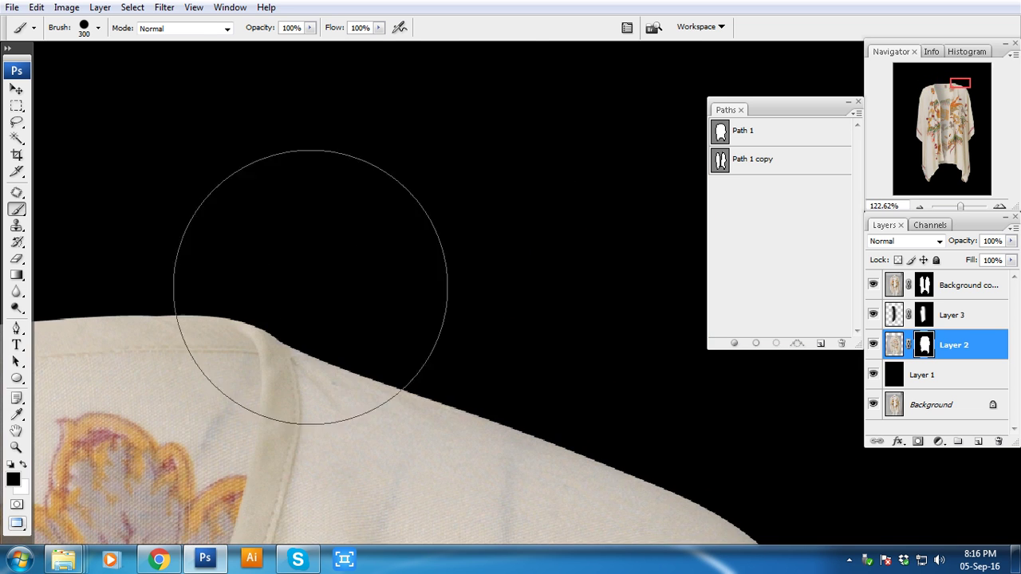
scroll(410, 273, "down", 2)
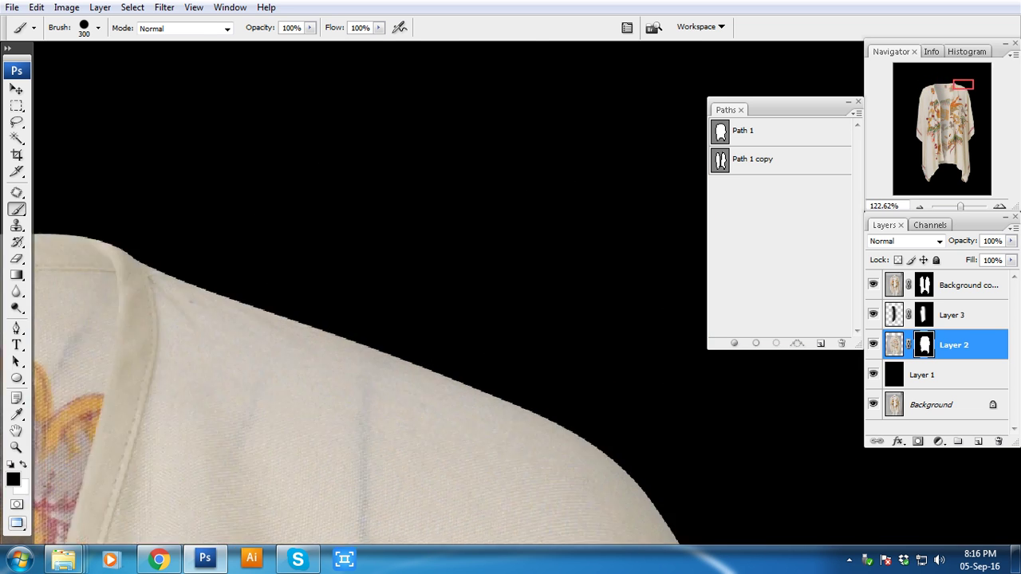
scroll(479, 335, "up", 3)
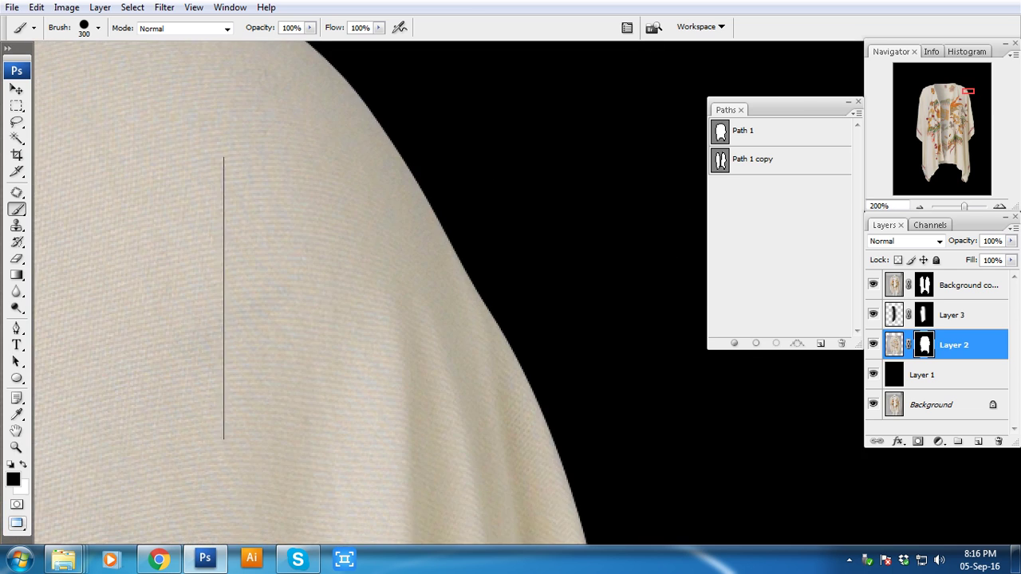
scroll(467, 262, "down", 5)
scroll(466, 262, "down", 2)
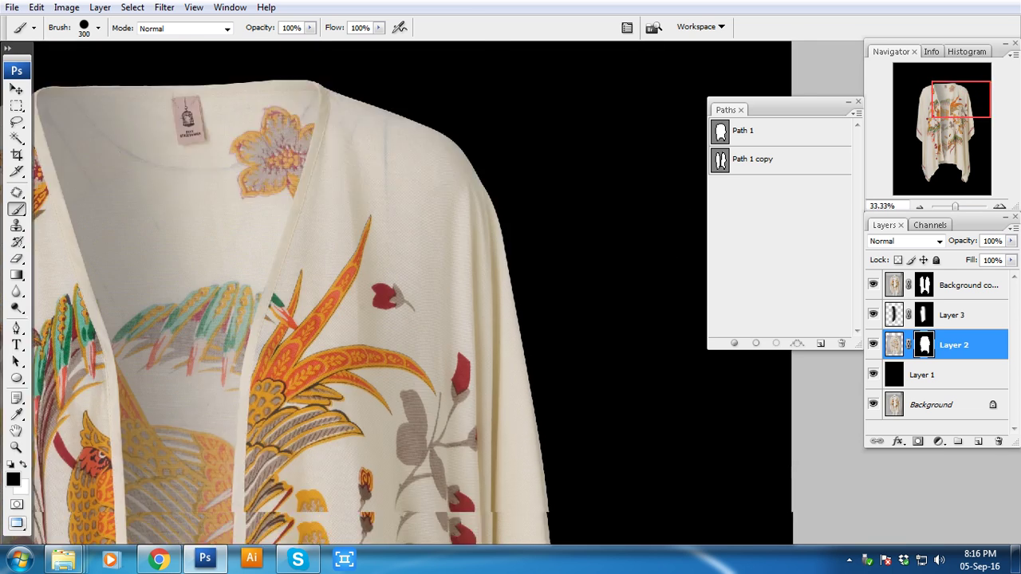
scroll(479, 279, "down", 2)
scroll(503, 311, "down", 2)
scroll(526, 342, "down", 2)
scroll(515, 257, "down", 2)
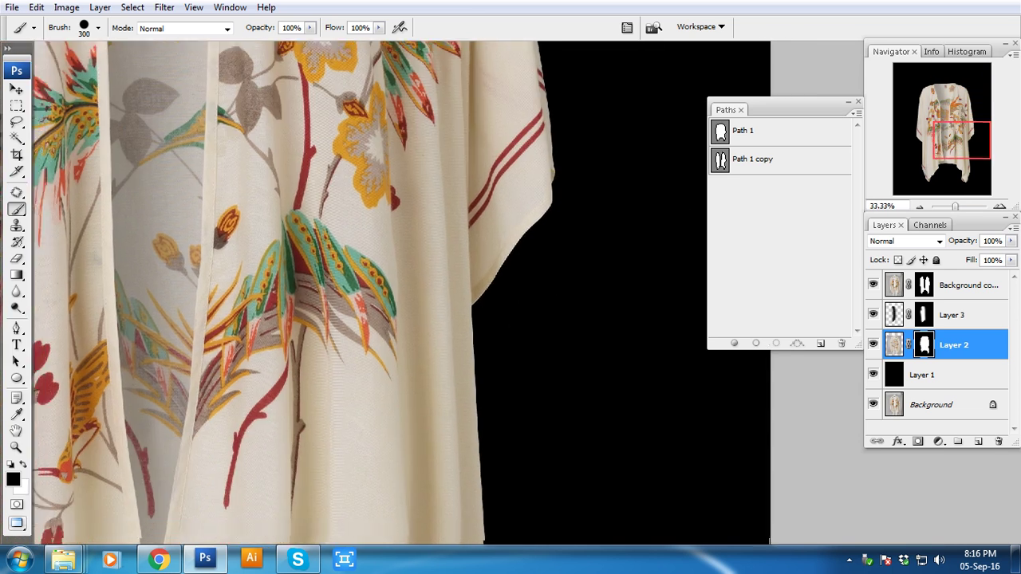
scroll(523, 295, "down", 2)
scroll(532, 337, "down", 2)
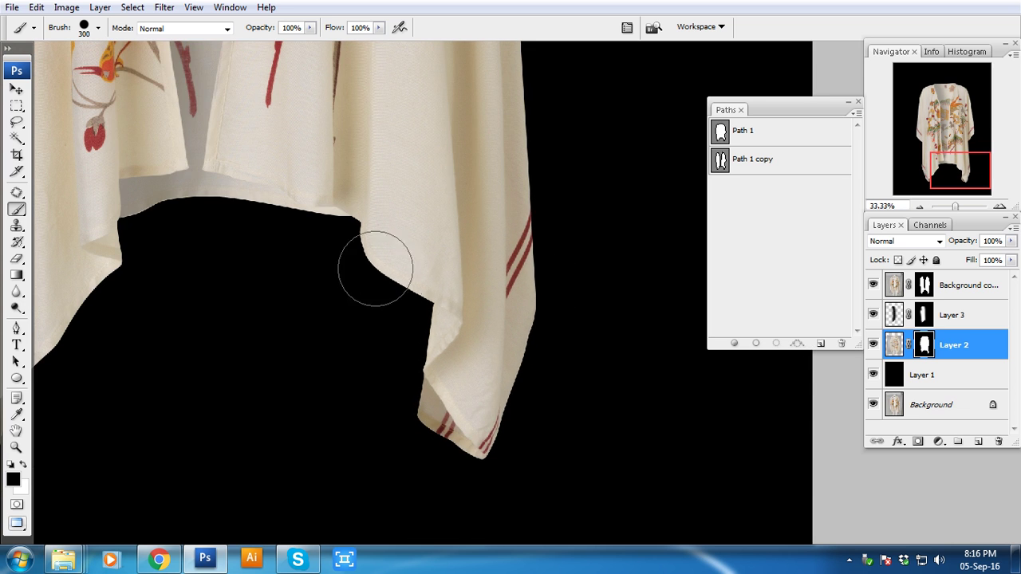
scroll(375, 244, "down", 1)
- Fit the whole kimono in view and select Layer 3, Background copy and Layer 2 together
left_click_drag(118, 122, 584, 444)
key("ctrl+minus")
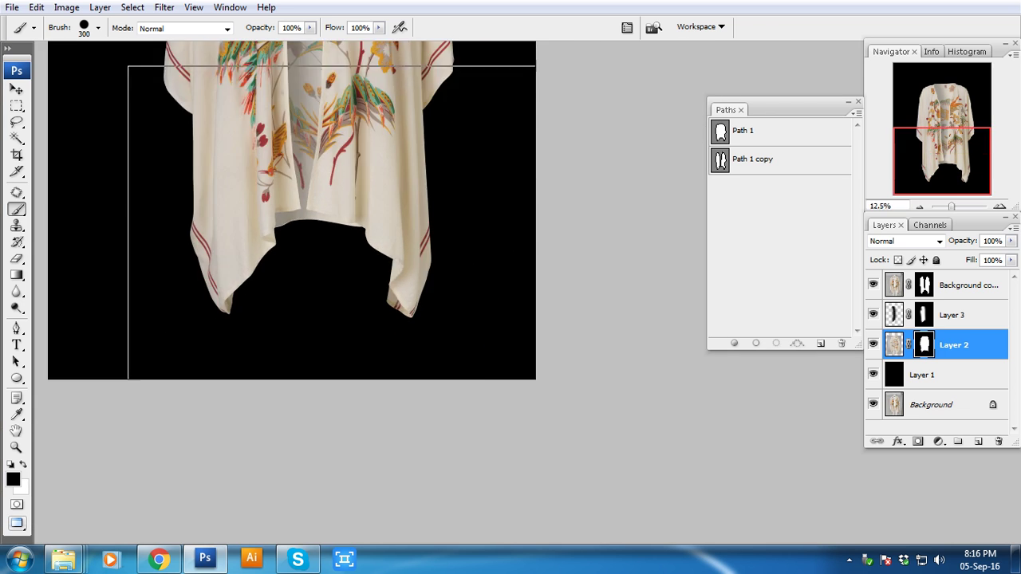
key("ctrl+minus")
key("ctrl+minus")
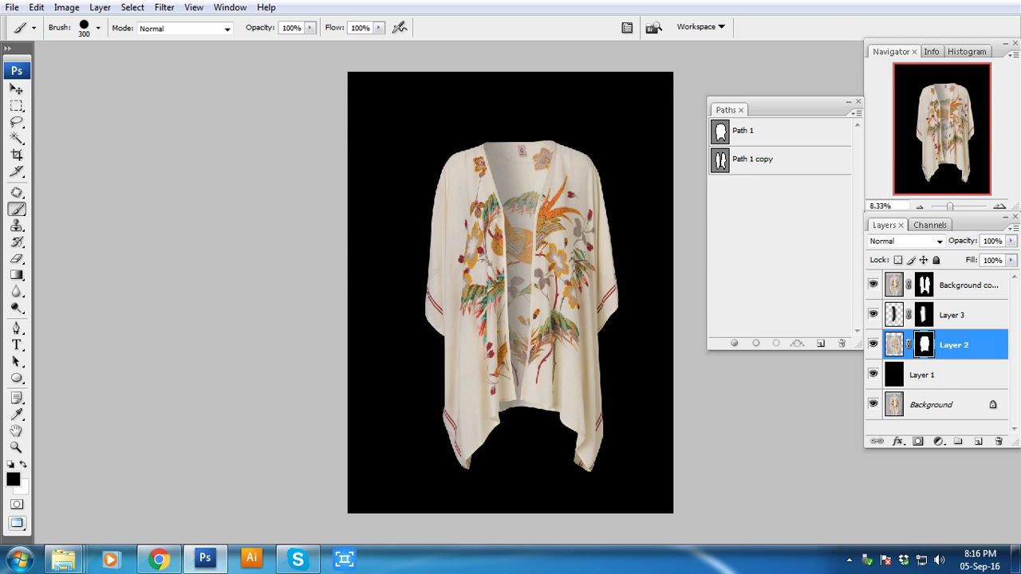
key("alt+shift+bracketright")
key("alt+shift+bracketright")
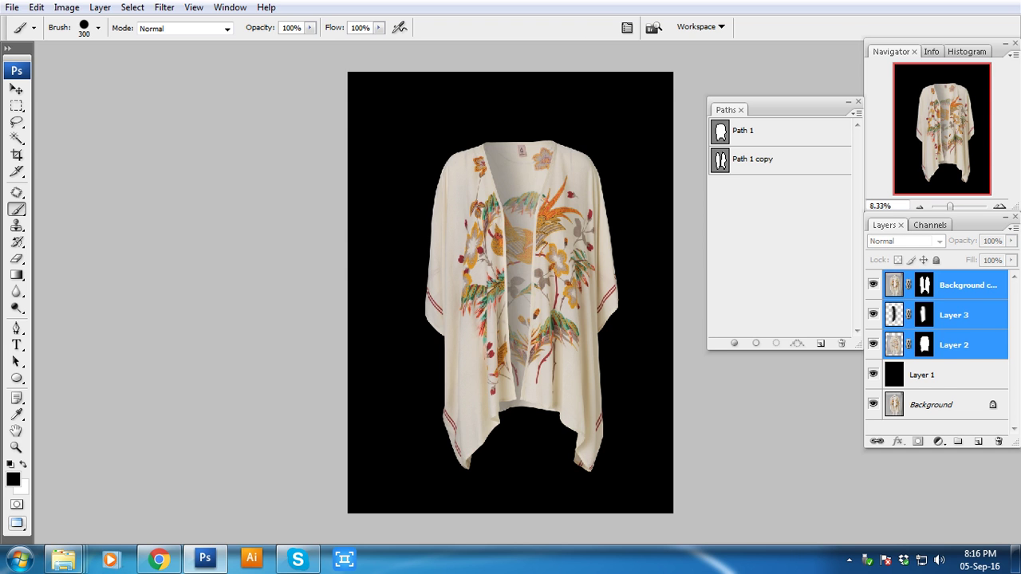
- Group the three kimono layers into Group 1, delete black Layer 1, and hide Background
key("ctrl+g")
key("alt+bracketleft")
mouse_move(925, 302)
left_mouse_down()
mouse_move(925, 420)
mouse_move(998, 441)
left_mouse_up()
left_click(873, 302)
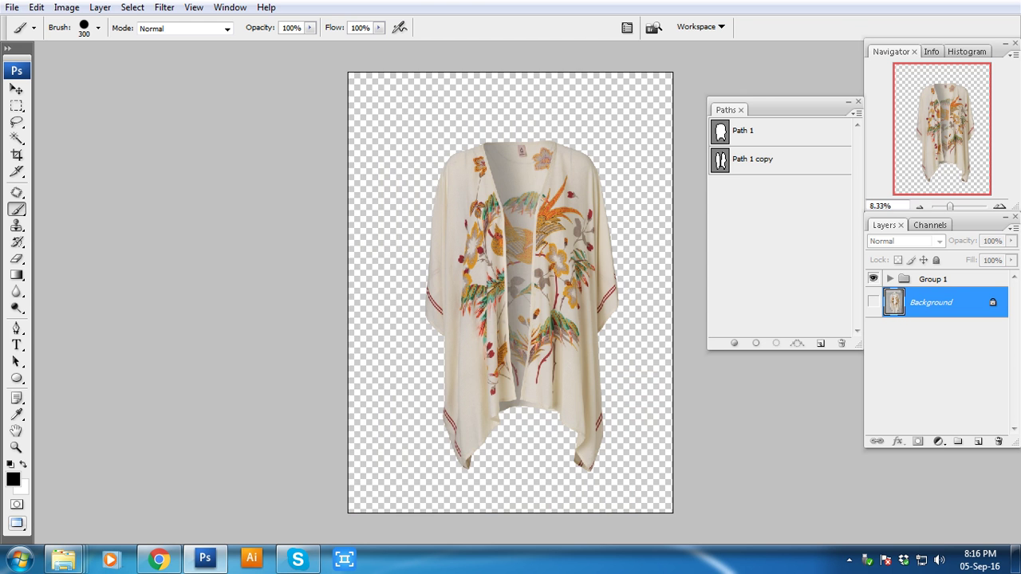
key("ctrl+minus")
- Add a white-filled Layer 4 behind the group and save as a layered PSD
left_click(978, 441)
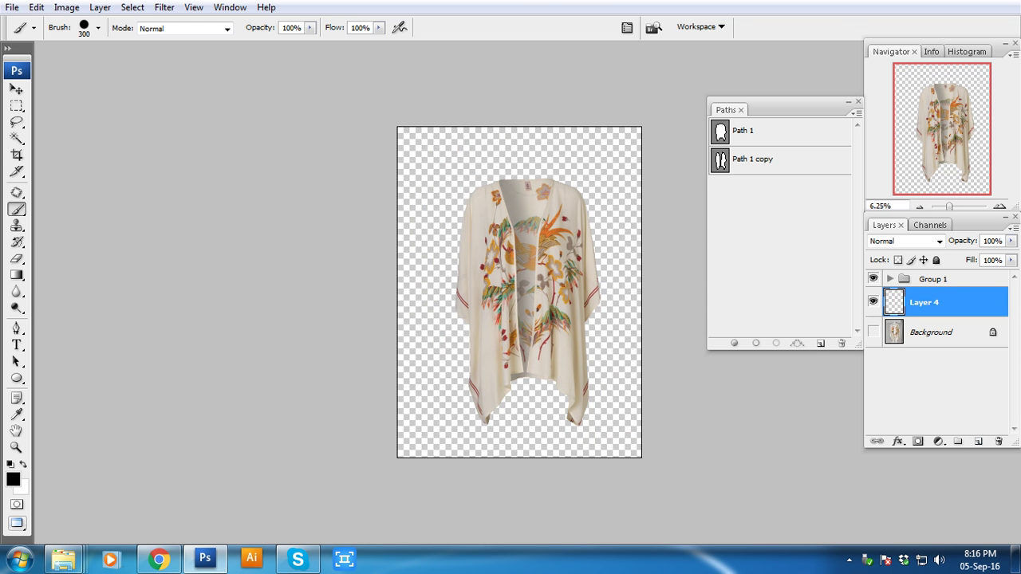
key("ctrl+BackSpace")
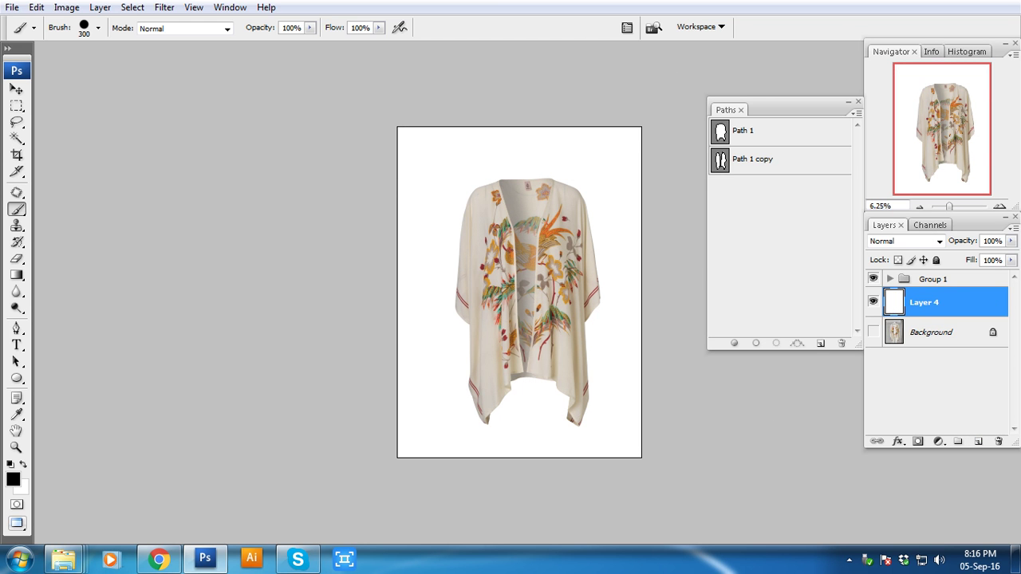
scroll(518, 181, "up", 3)
scroll(478, 304, "down", 1)
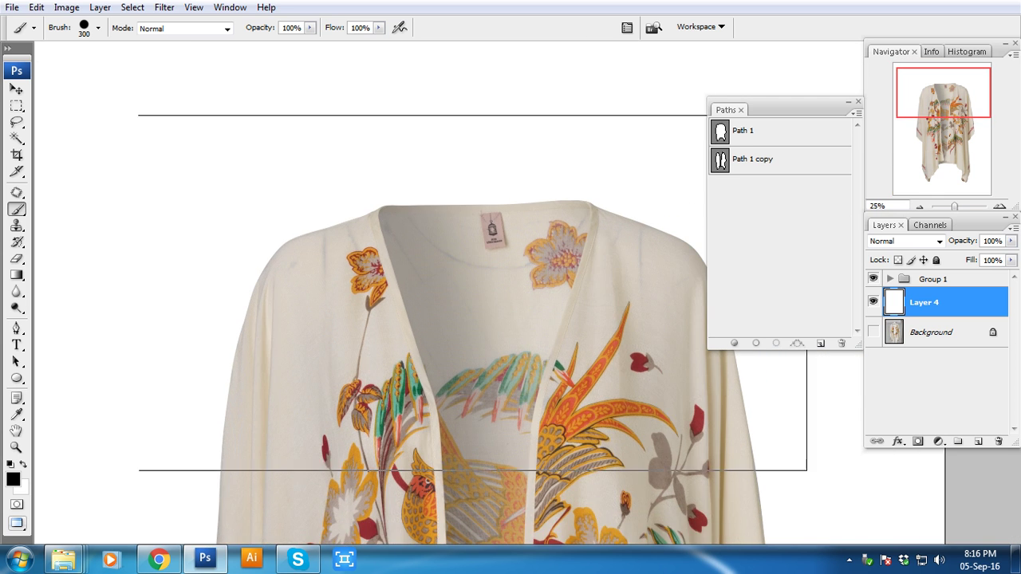
scroll(478, 304, "down", 1)
scroll(477, 304, "down", 1)
scroll(544, 298, "down", 1)
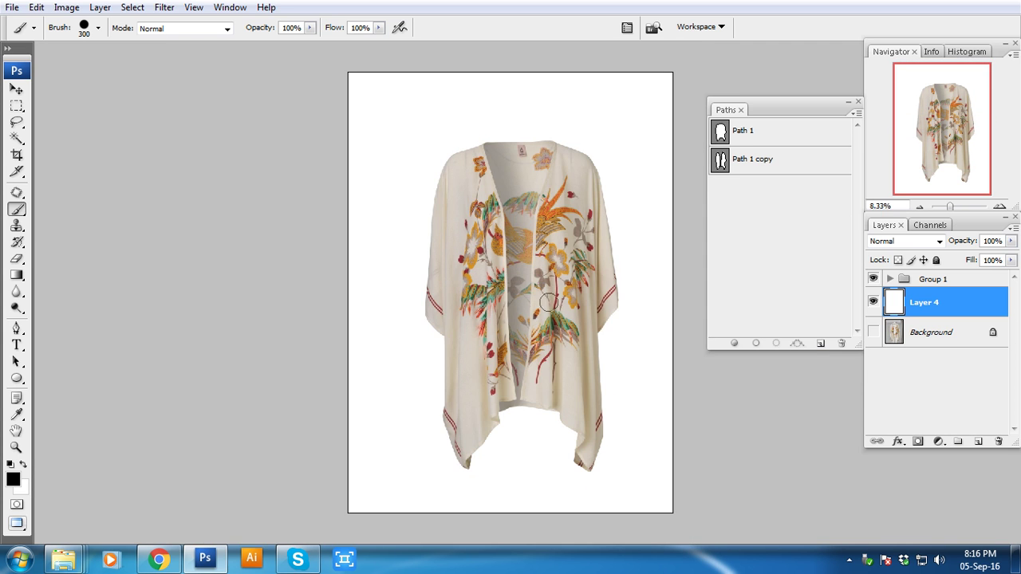
scroll(590, 348, "down", 1)
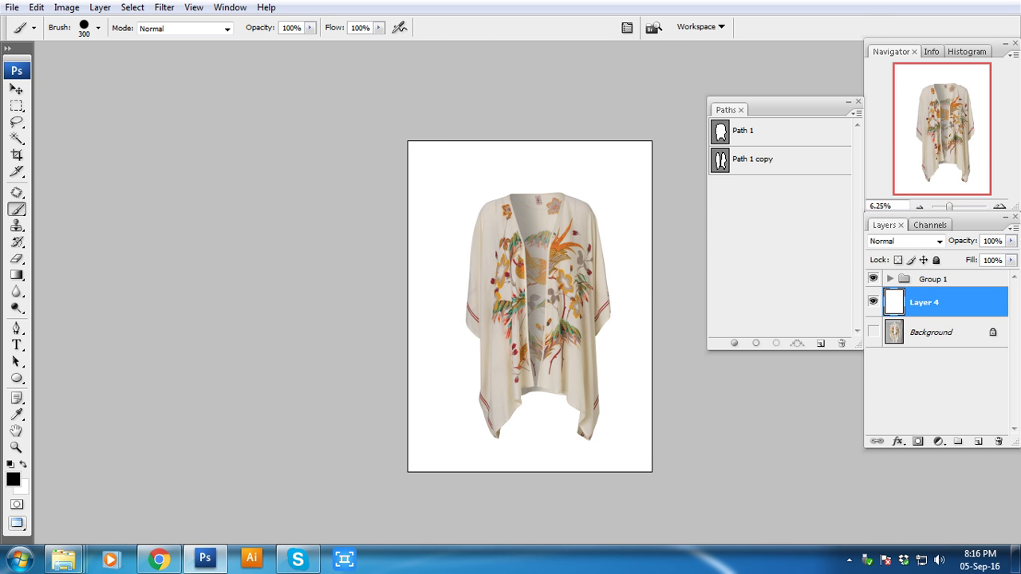
key("ctrl+shift+s")
key("Return")
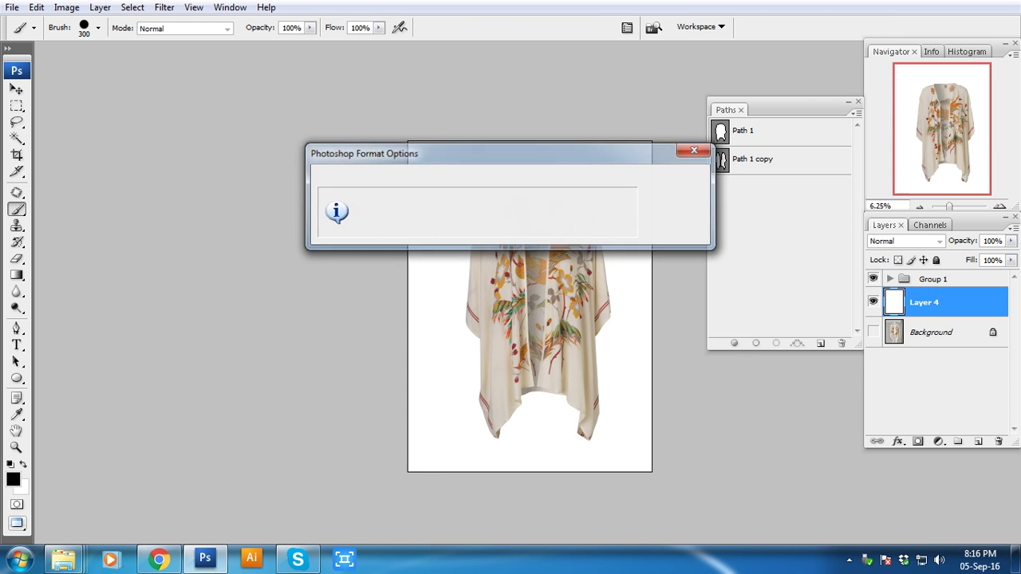
- Finish the save, delete the spare Path 1 copy, and remove the white Layer 4
key("Return")
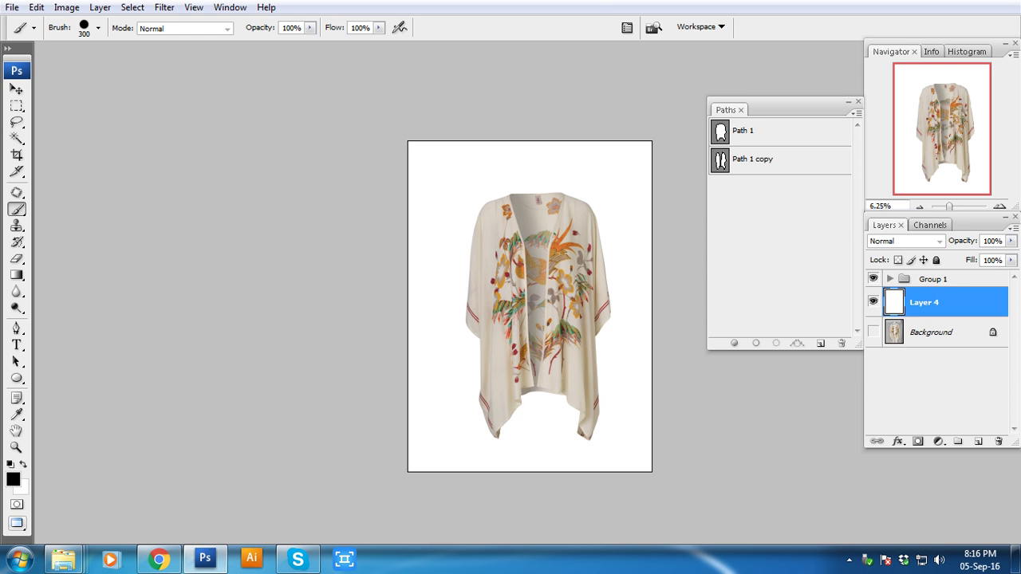
key("ctrl+z")
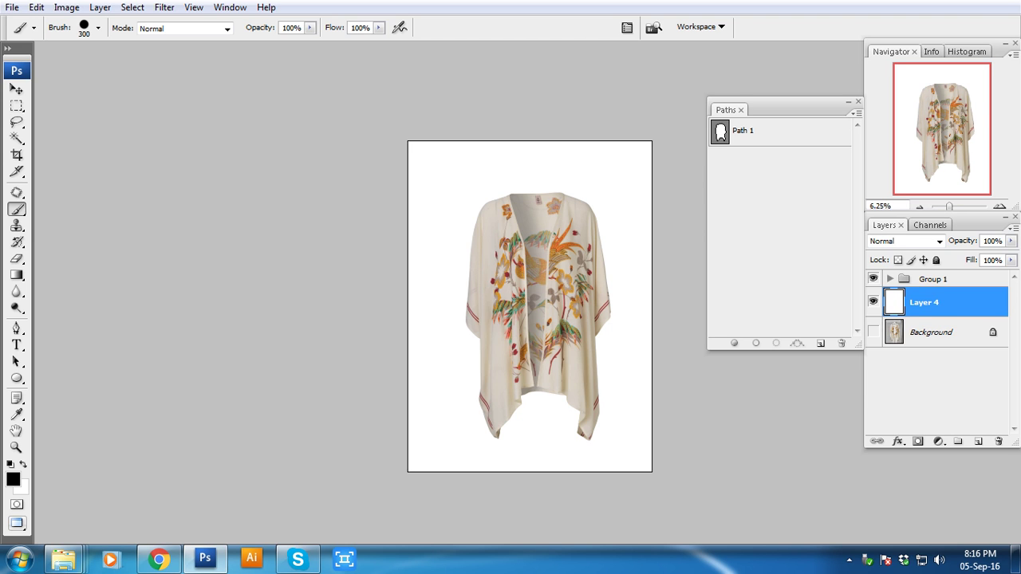
left_click(889, 279)
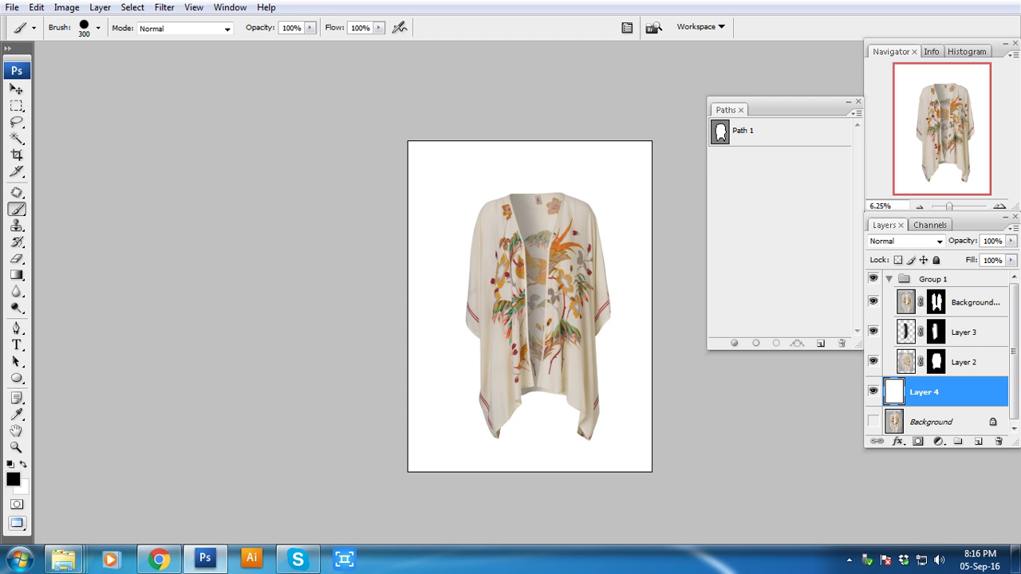
left_click(889, 278)
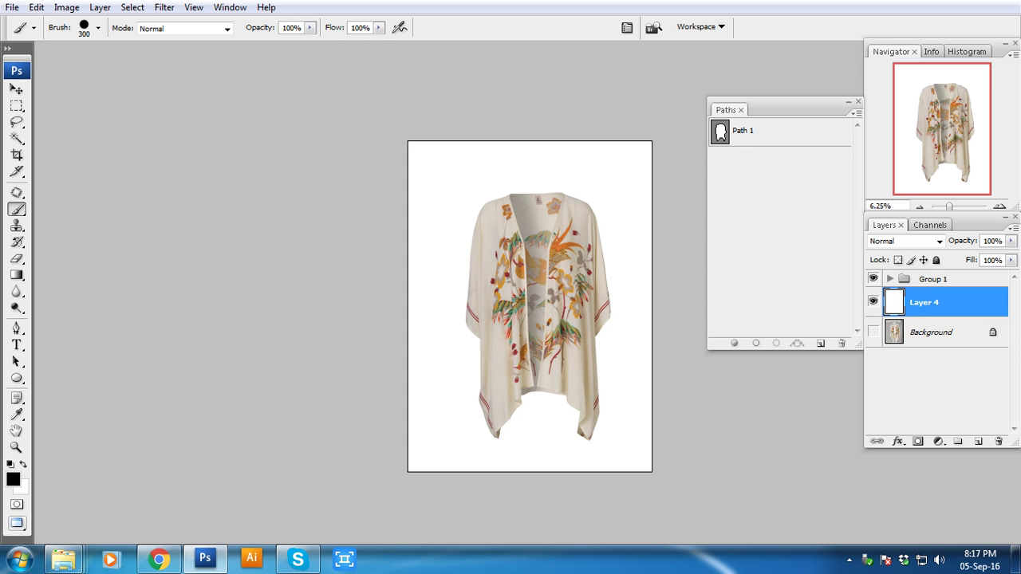
left_click_drag(925, 302, 998, 441)
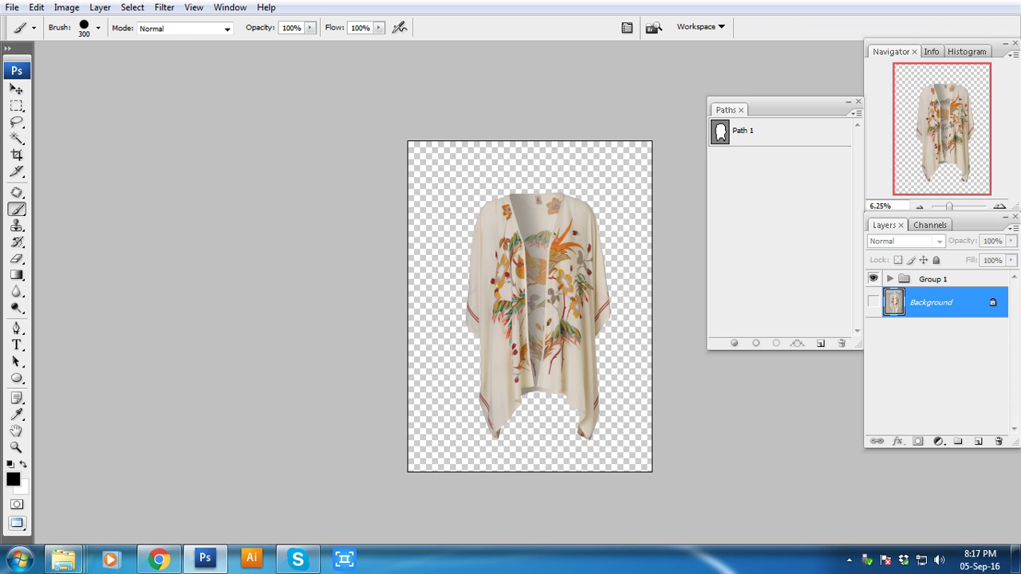
- Create a white-filled Layer 4 inside Group 1, placed below Layer 2
left_click(889, 279)
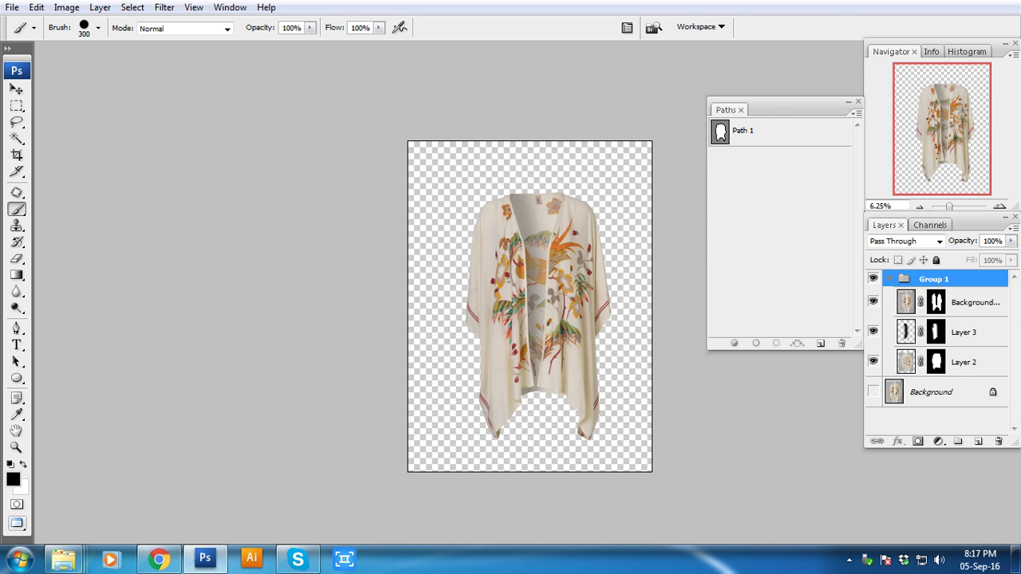
left_click(978, 441)
left_click(997, 441)
left_click(965, 362)
left_click(978, 441)
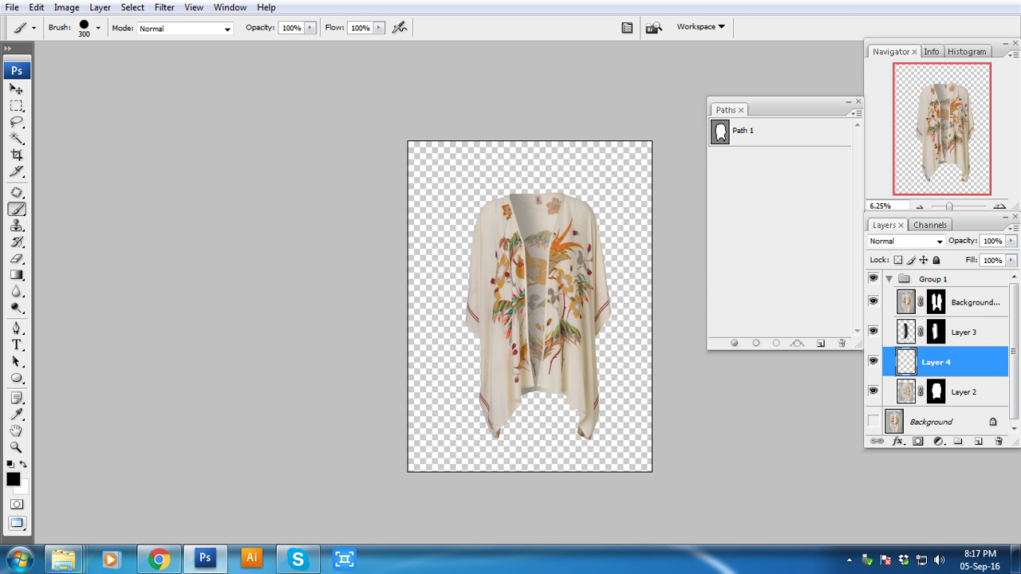
left_click_drag(965, 362, 965, 392)
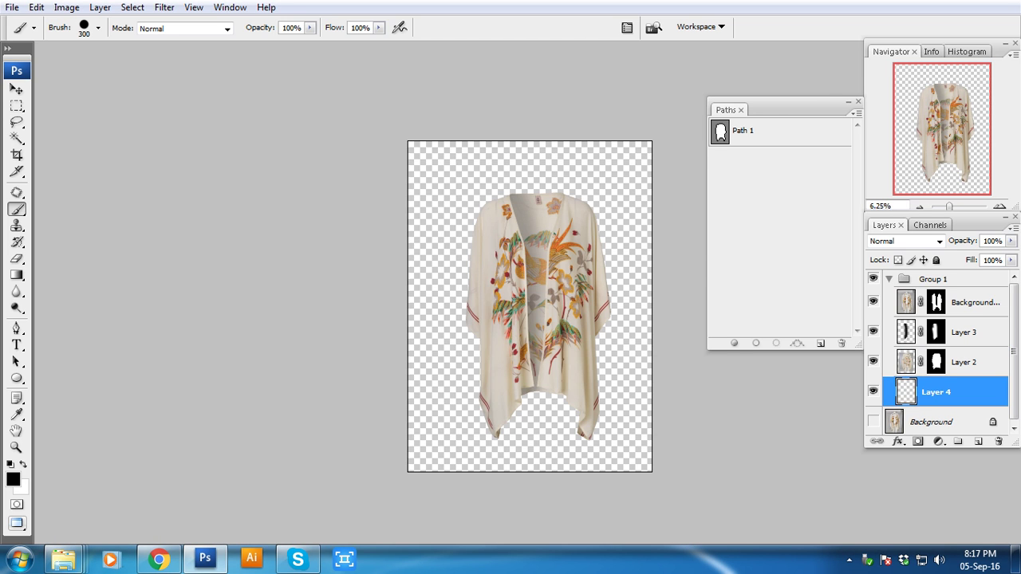
key("ctrl+BackSpace")
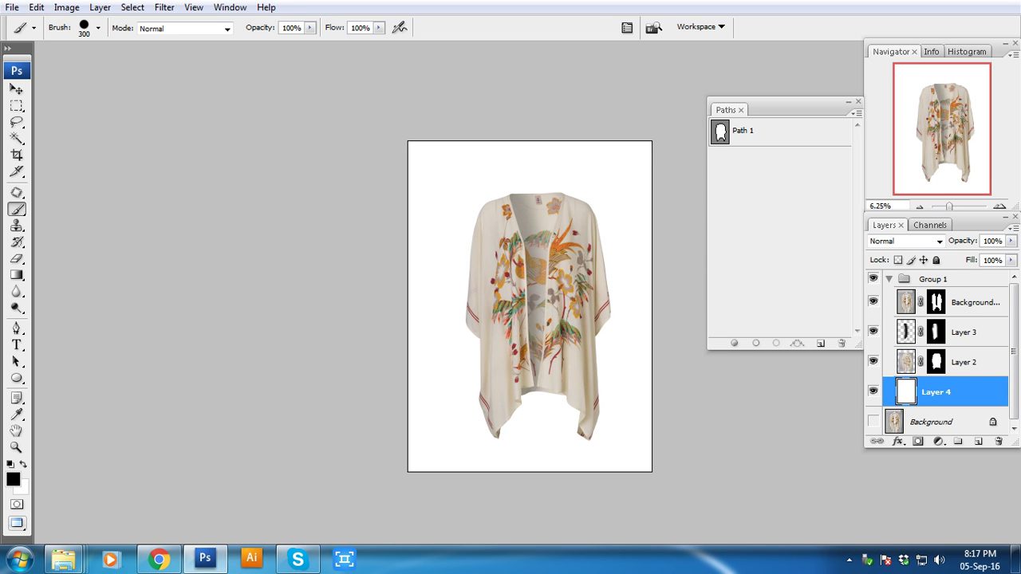
left_click(888, 278)
- Save Pernon-1701735000018.psd, close both images, and reopen the PSD from the neck joint folder
key("ctrl+s")
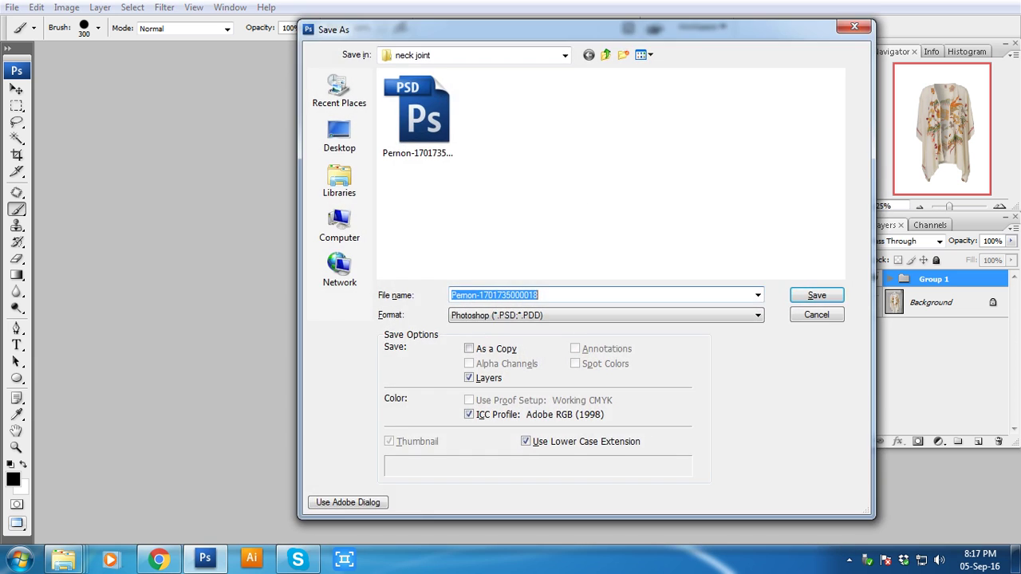
key("Return")
key("Return")
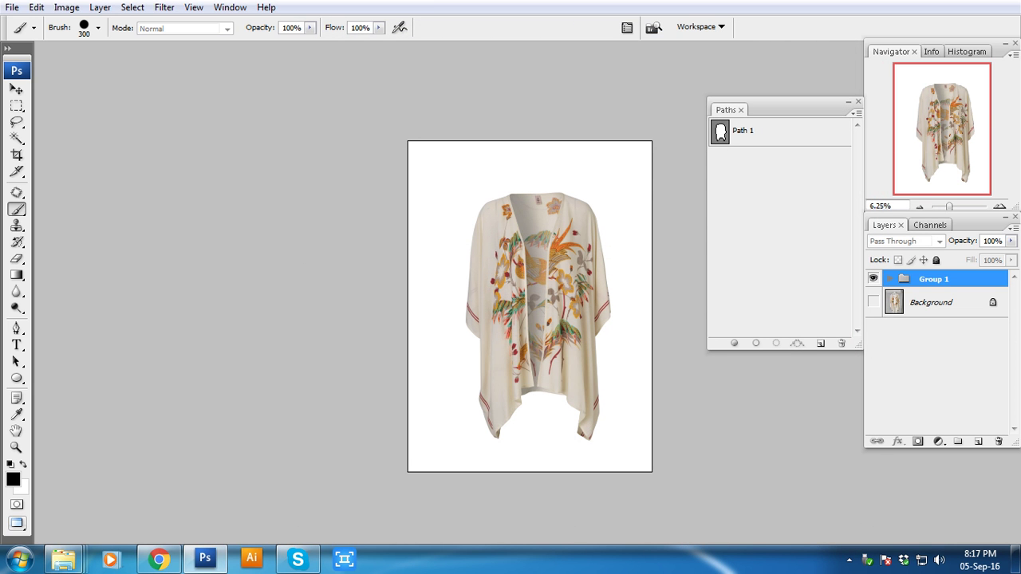
key("ctrl+w")
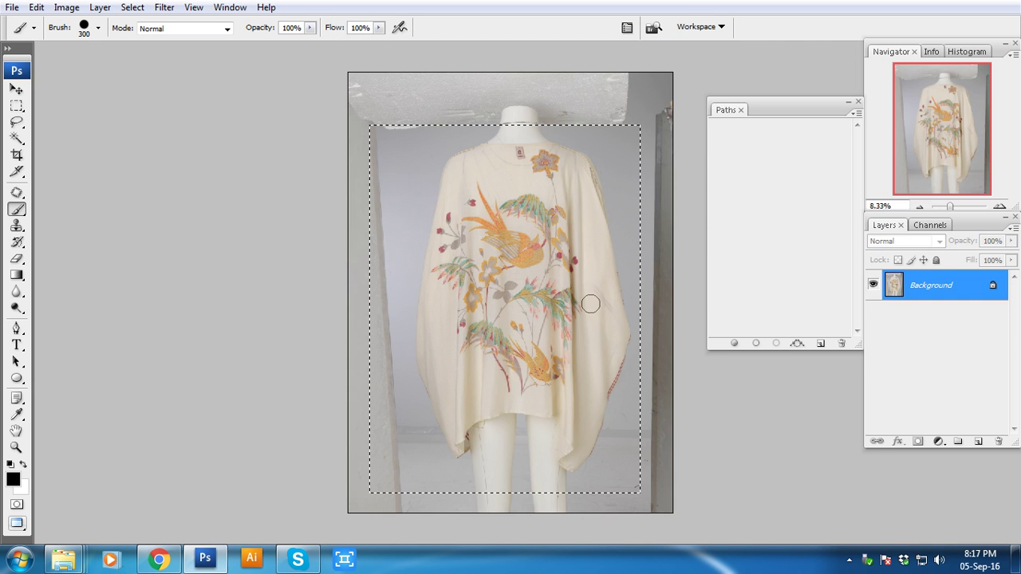
key("ctrl+w")
key("alt+Tab")
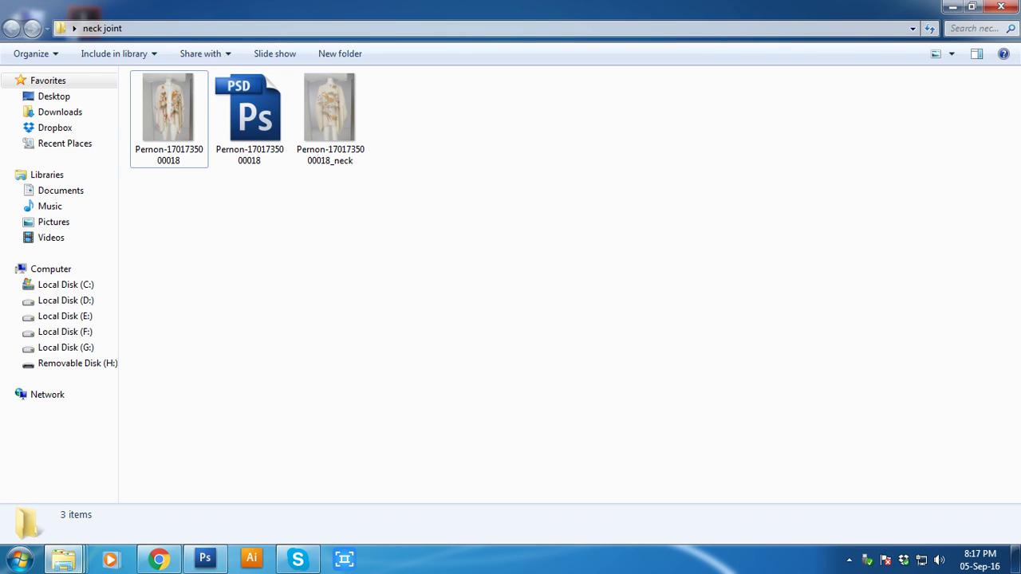
left_click_drag(249, 111, 206, 551)
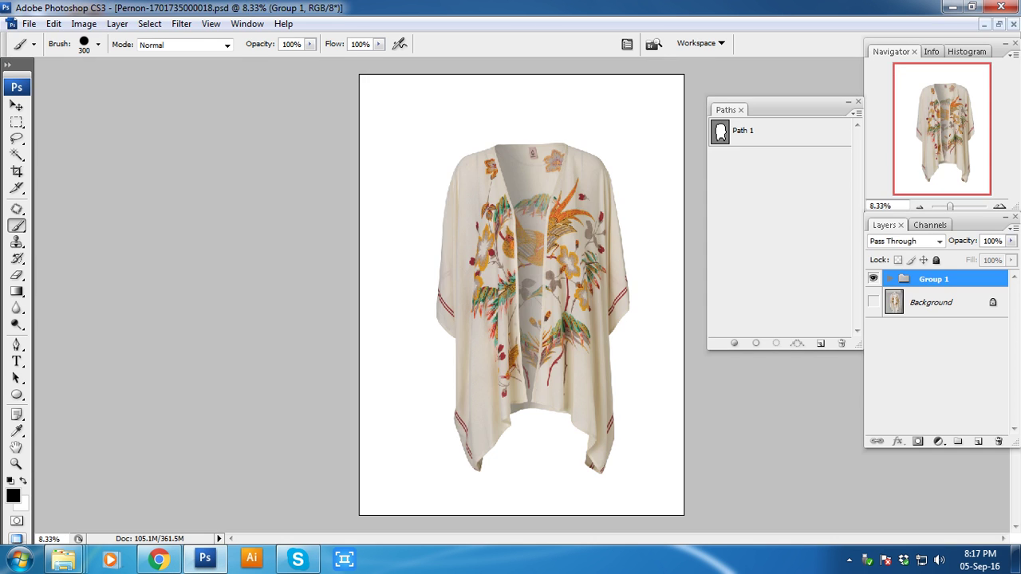
left_click_drag(468, 130, 598, 199)
key("ctrl+minus")
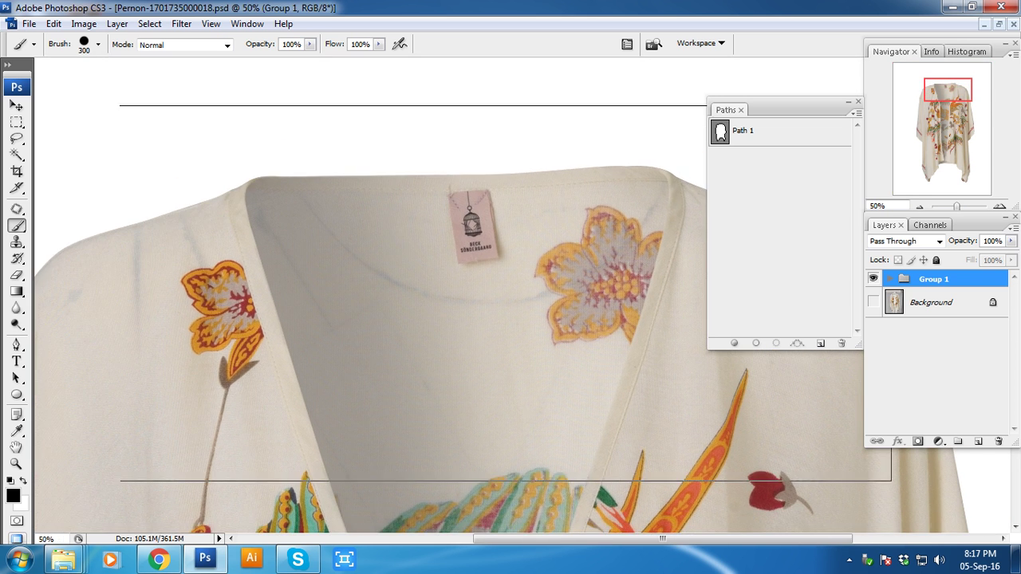
key("ctrl+minus")
key("ctrl+minus")
key("ctrl+minus")
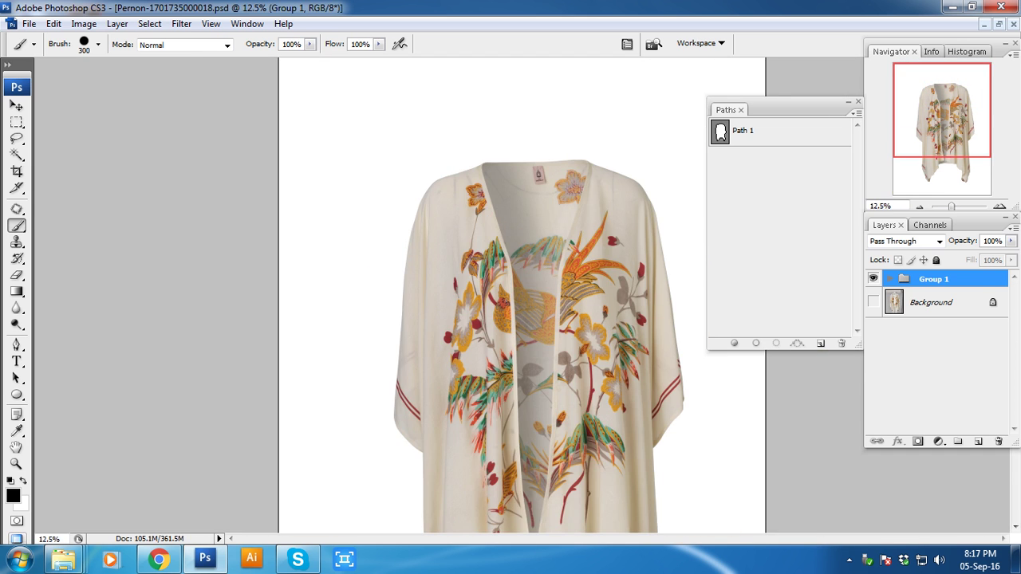
key("ctrl+minus")
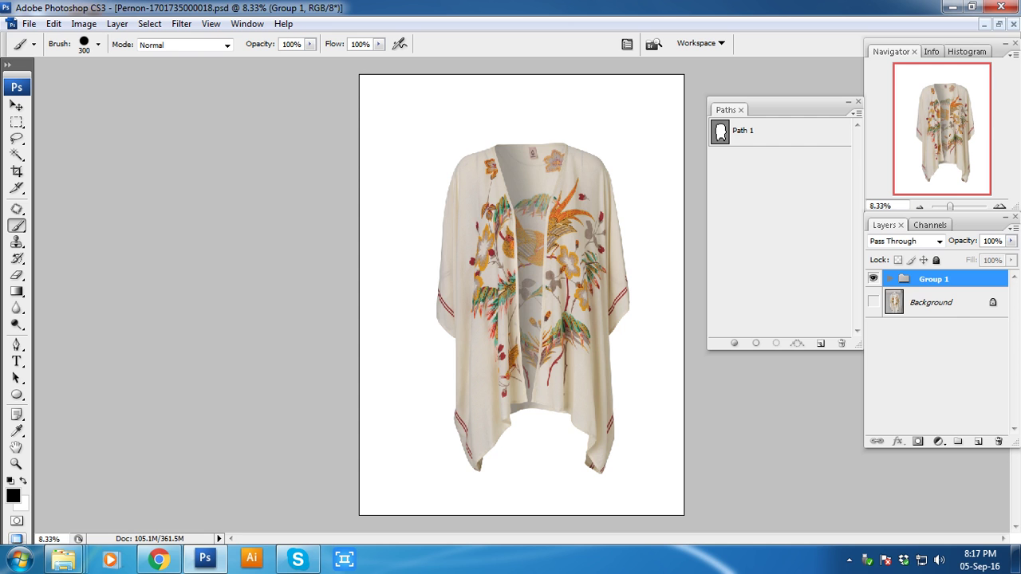